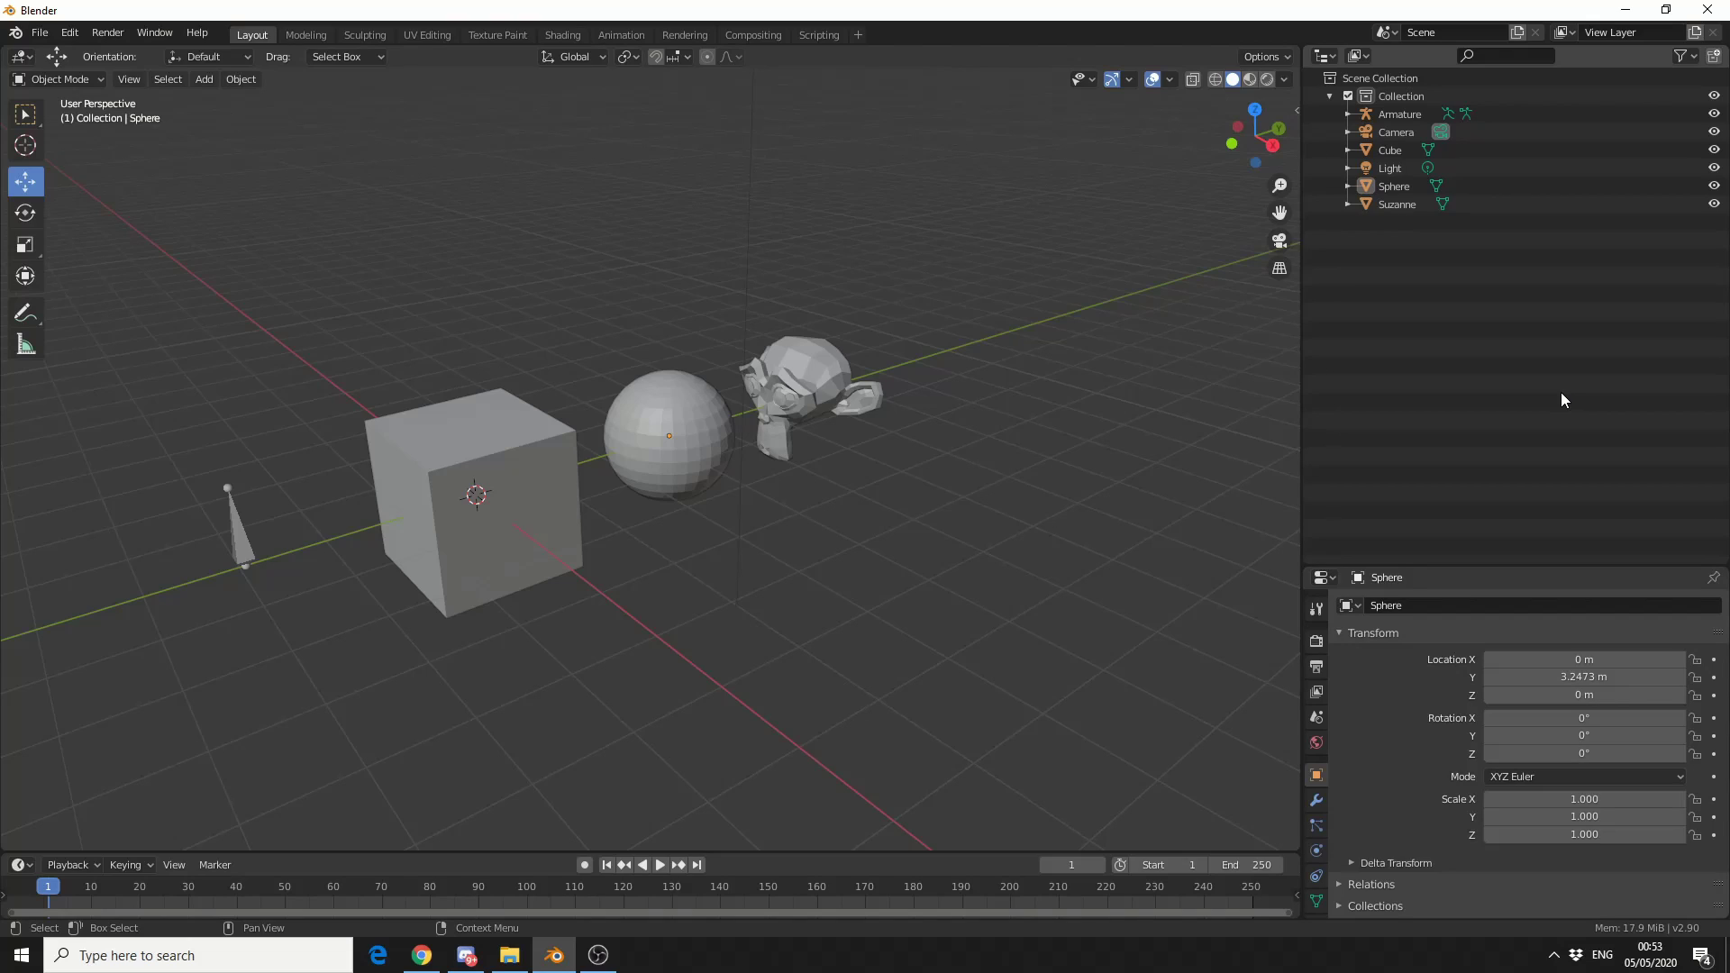
# Switch the Cube, the Sphere and Suzanne one after another into Edit Mode and back to Object Mode.
pyautogui.click(528, 466)
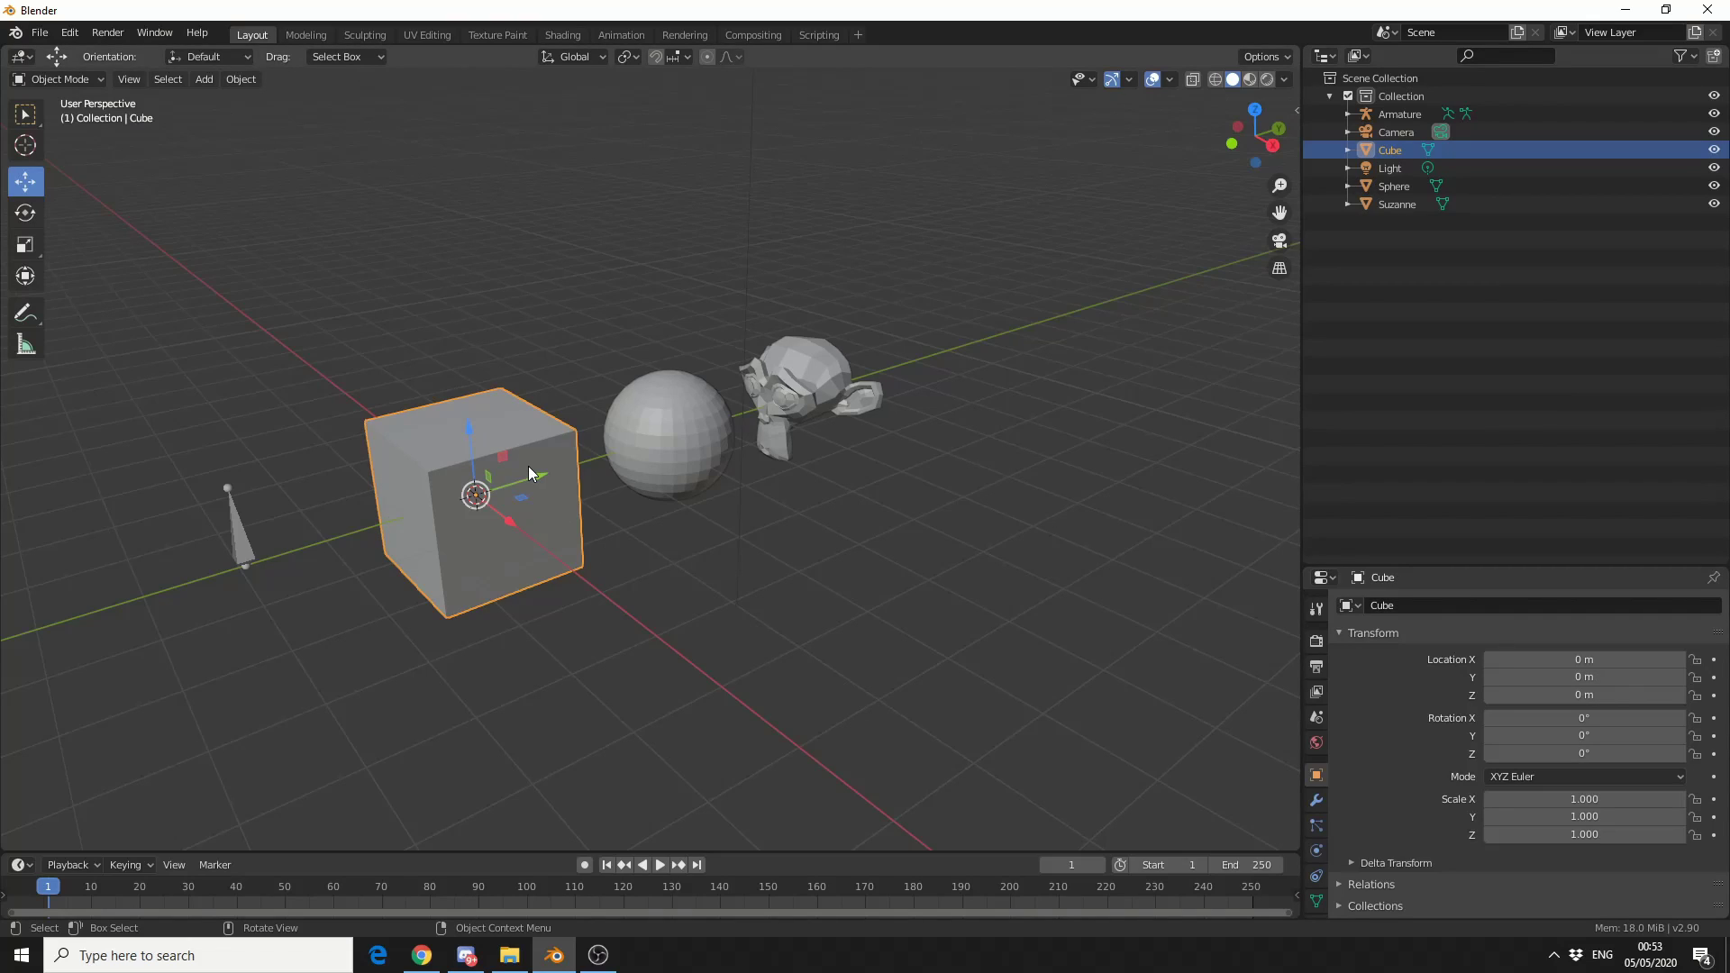
pyautogui.click(1430, 152)
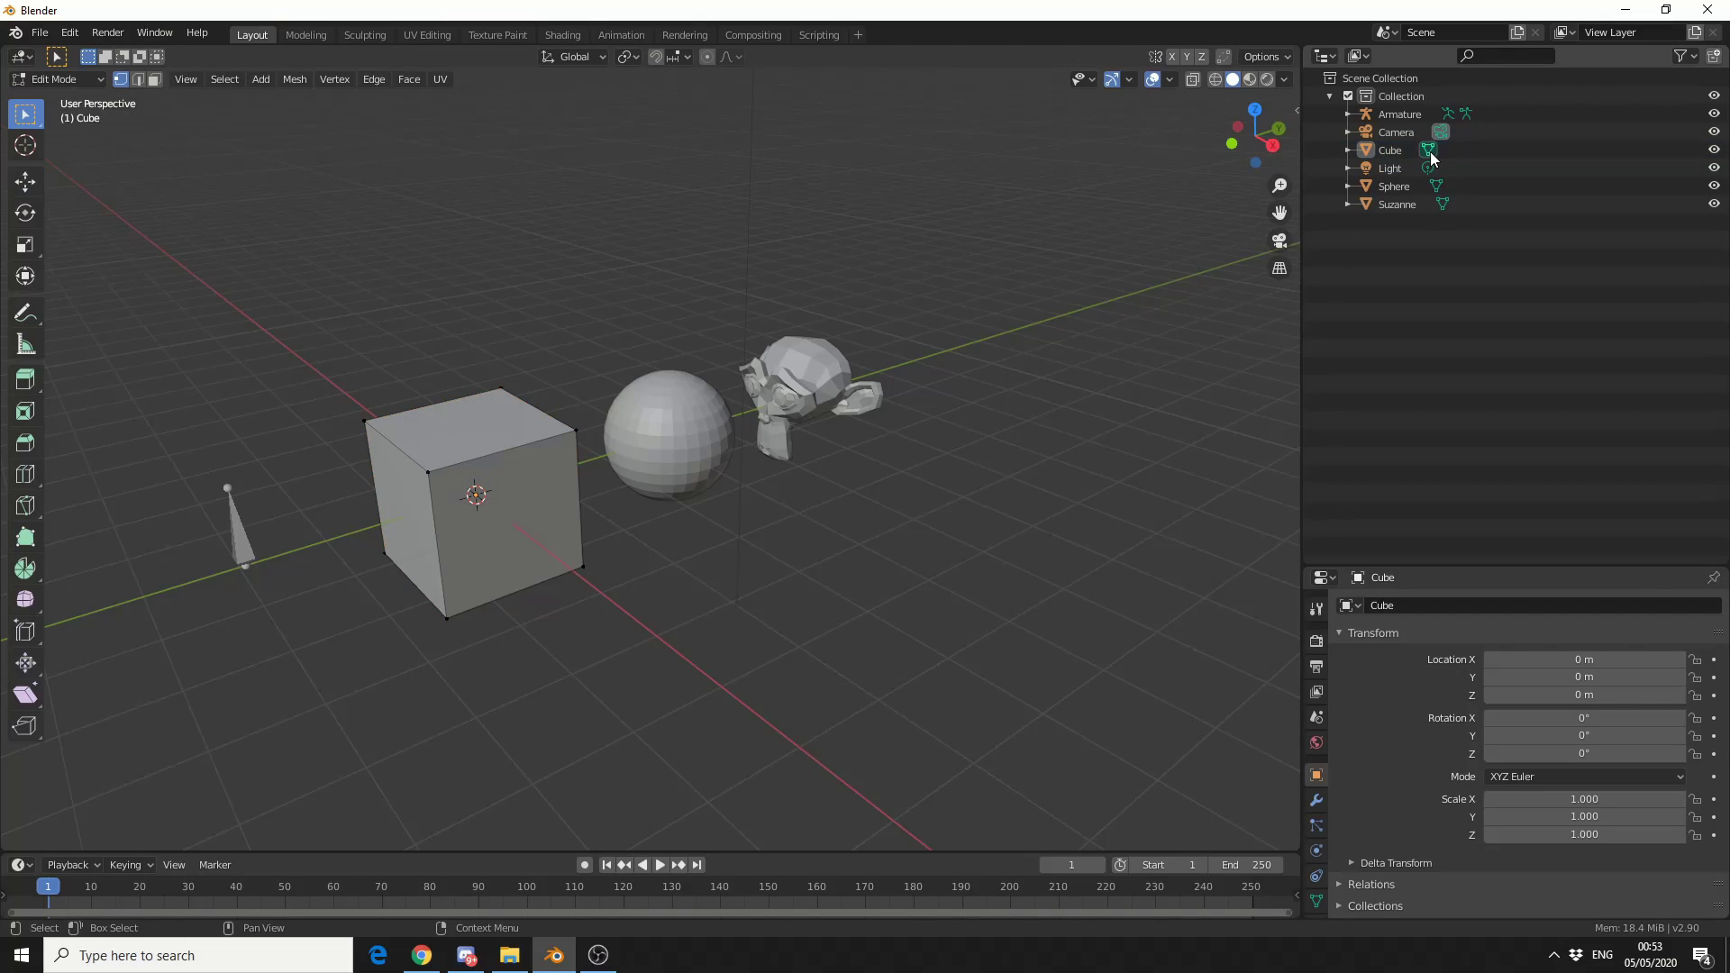
pyautogui.click(1429, 151)
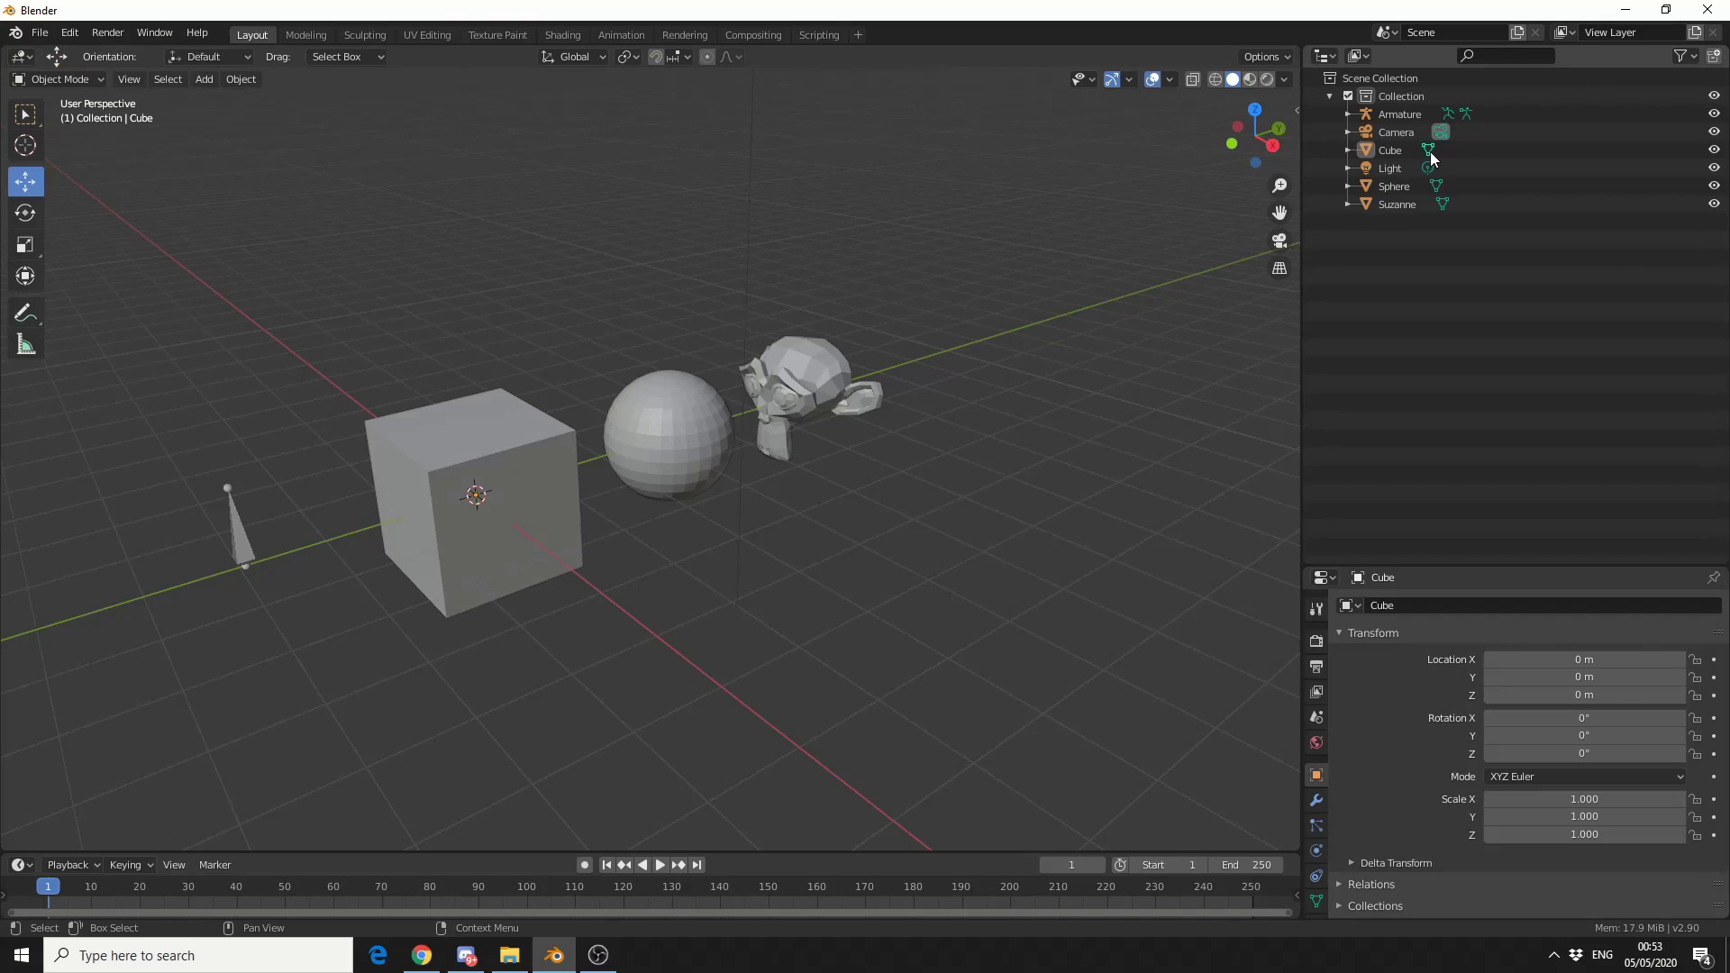
pyautogui.click(1436, 187)
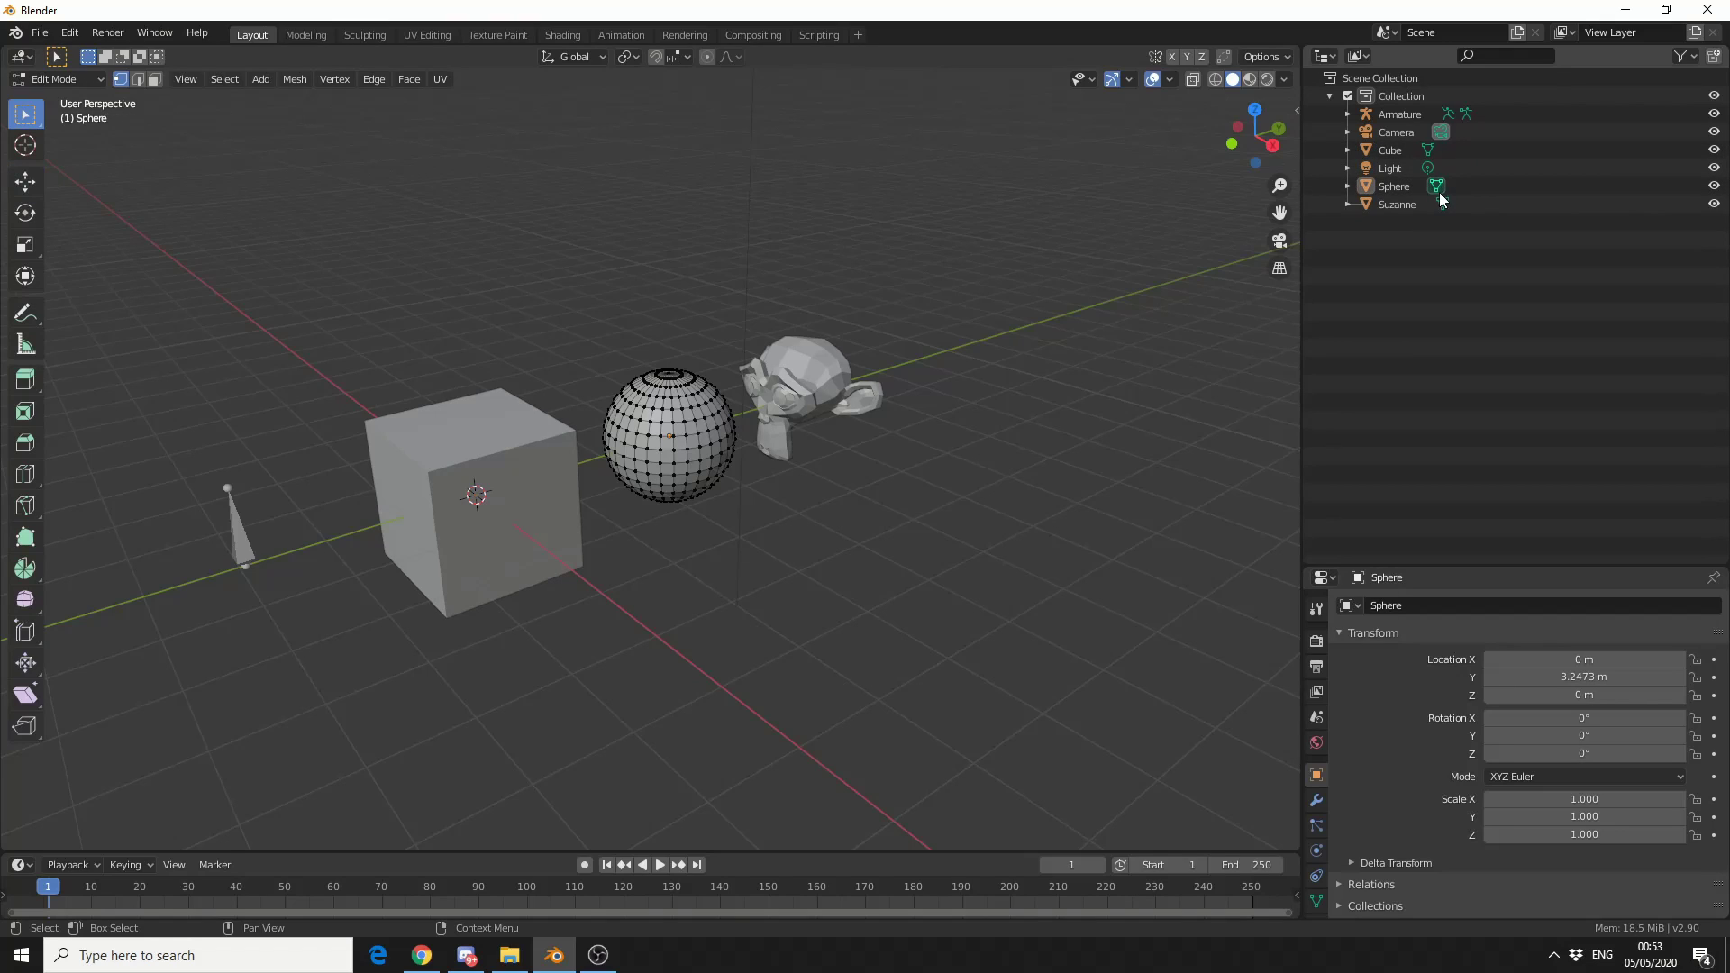
pyautogui.click(1437, 188)
pyautogui.click(1441, 203)
pyautogui.click(1441, 204)
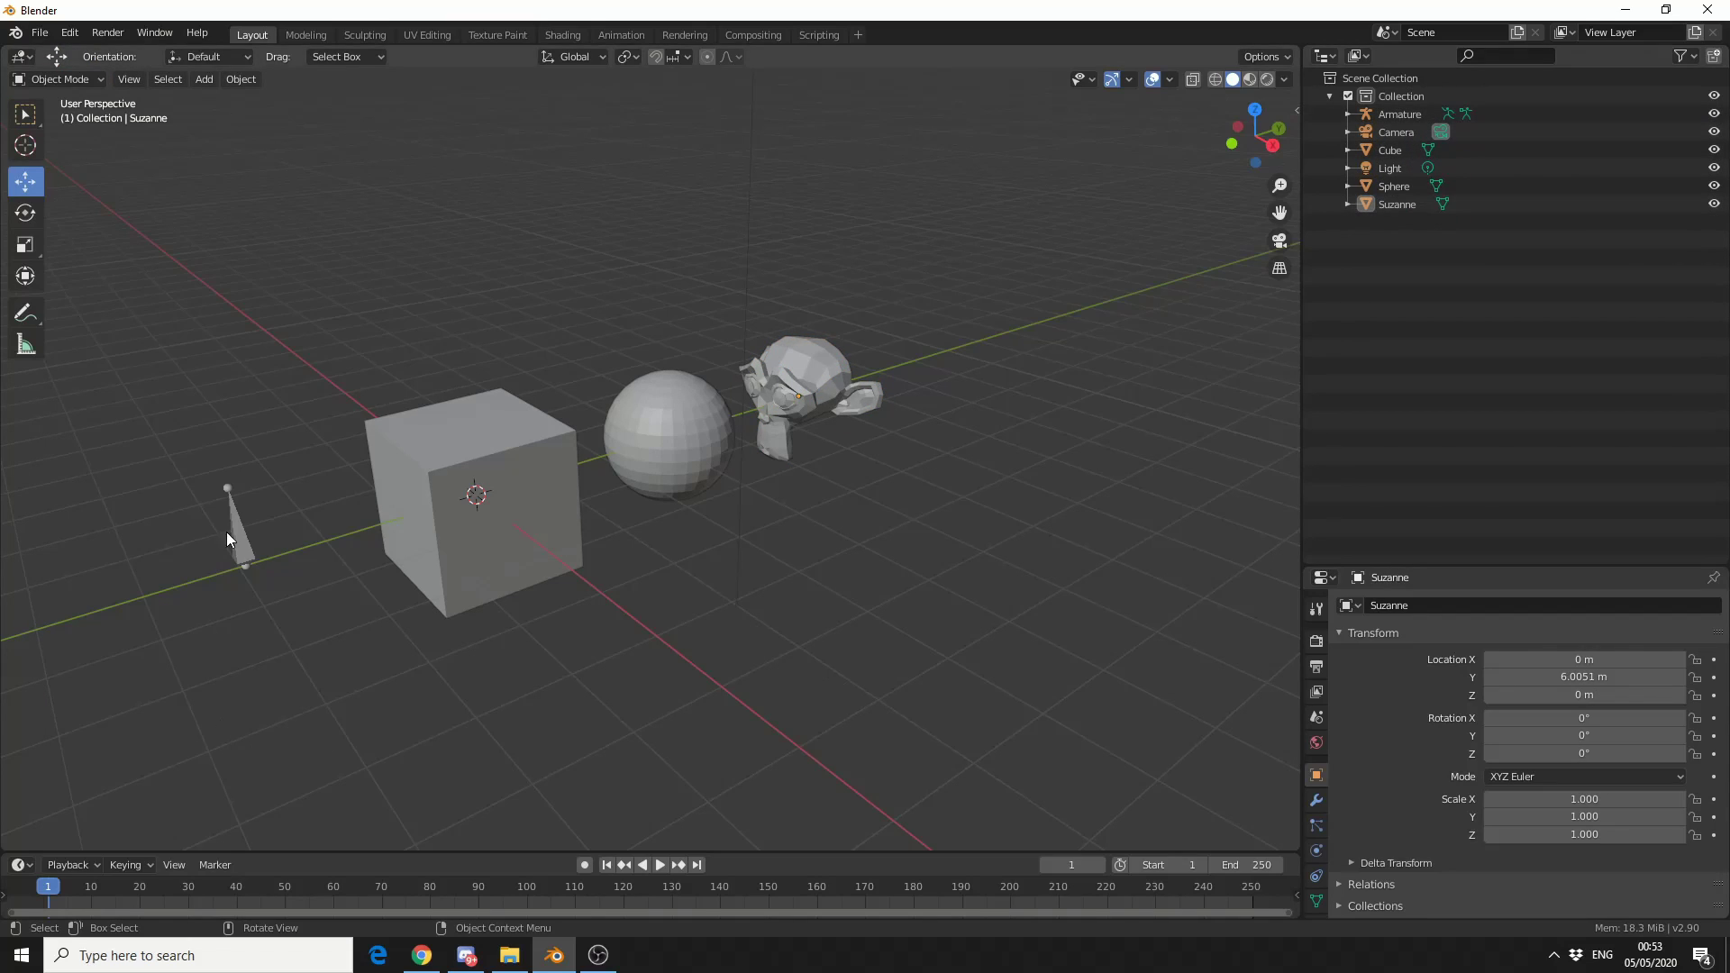
# Switch the Armature back and forth between Pose Mode and Edit Mode, and return it to Object Mode.
pyautogui.click(1450, 115)
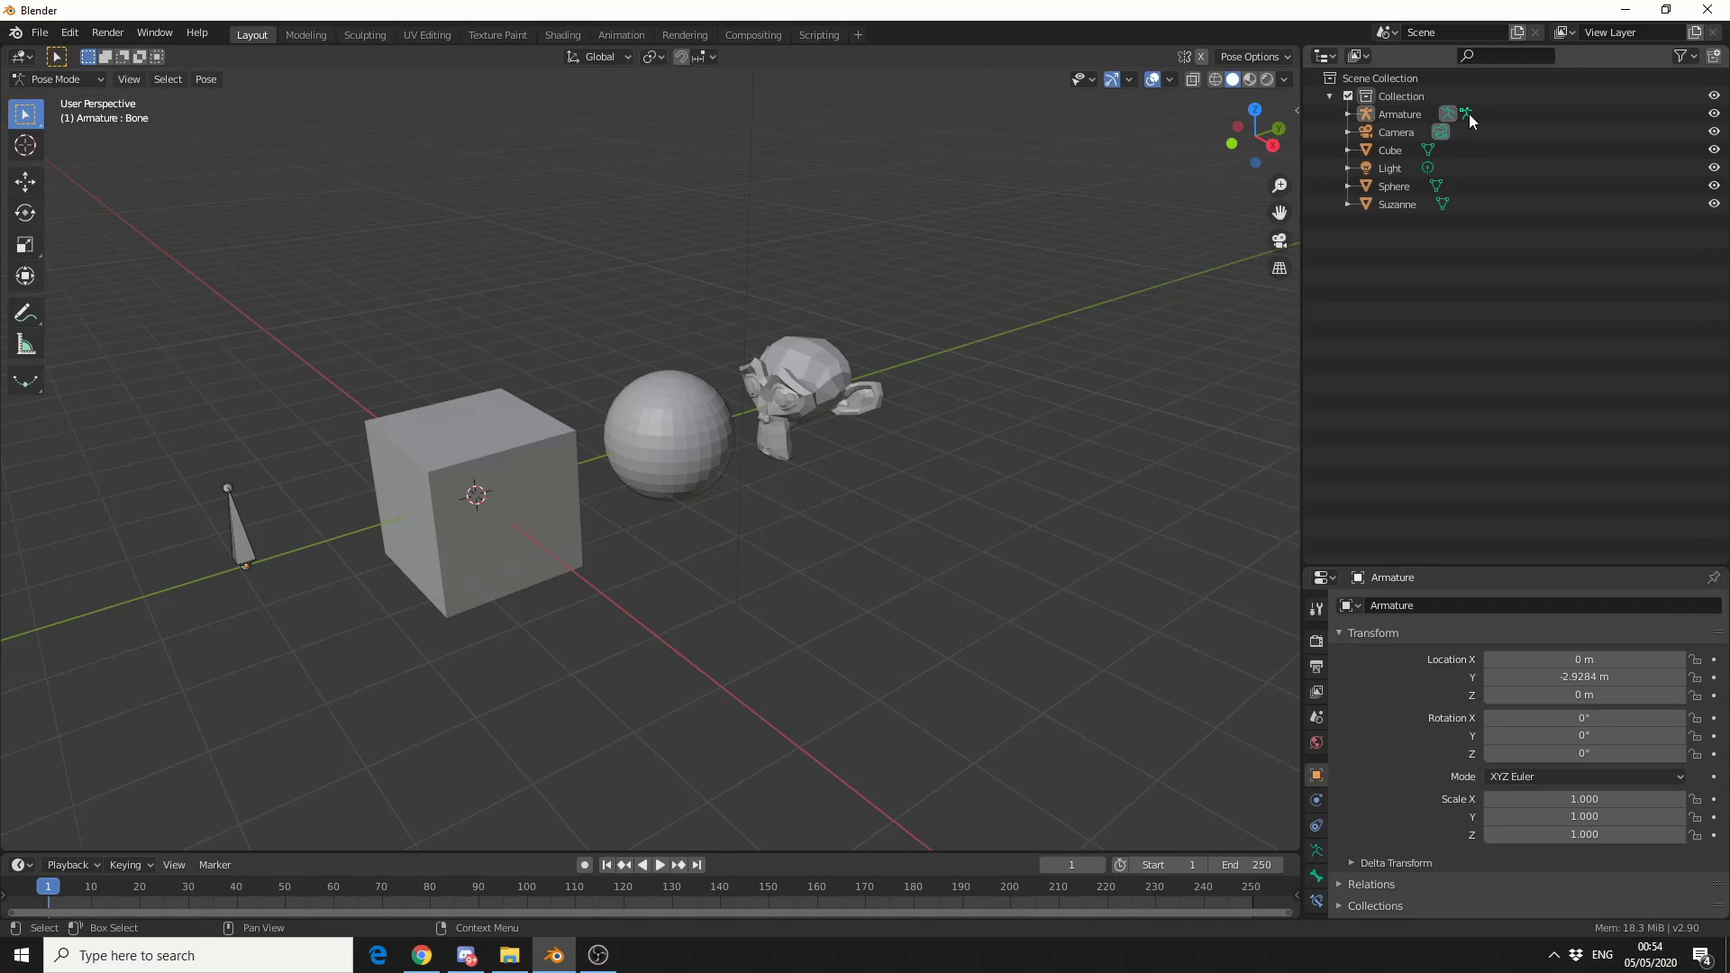
pyautogui.click(1467, 113)
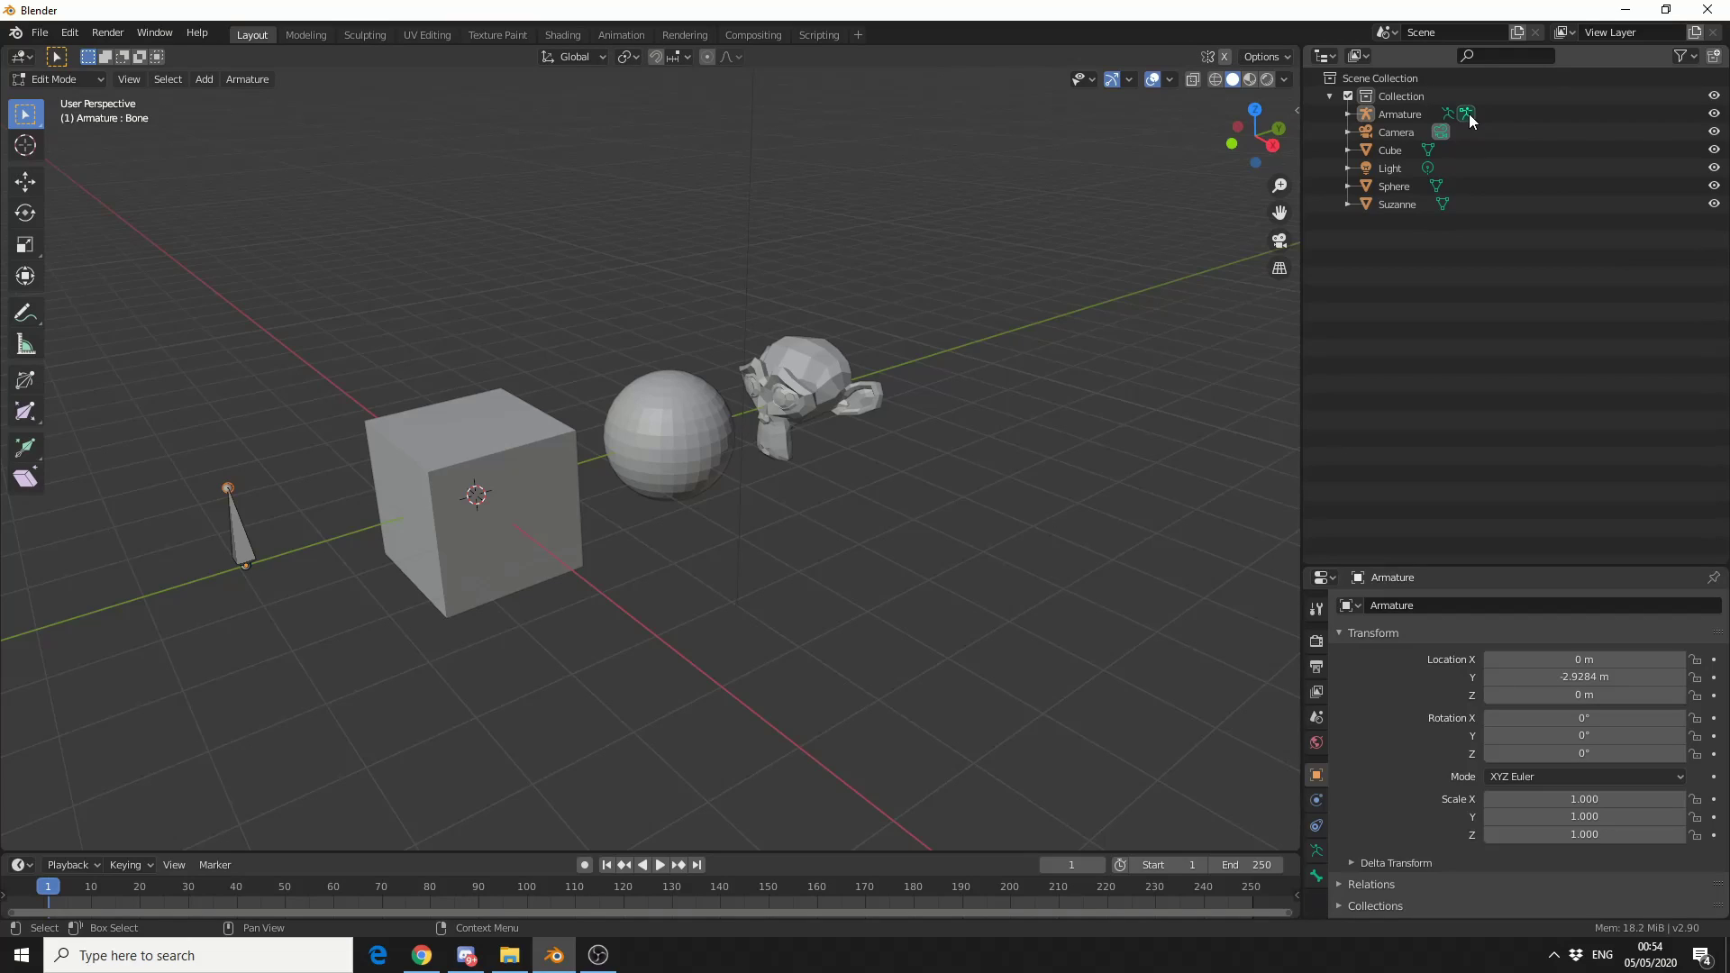
pyautogui.click(1448, 114)
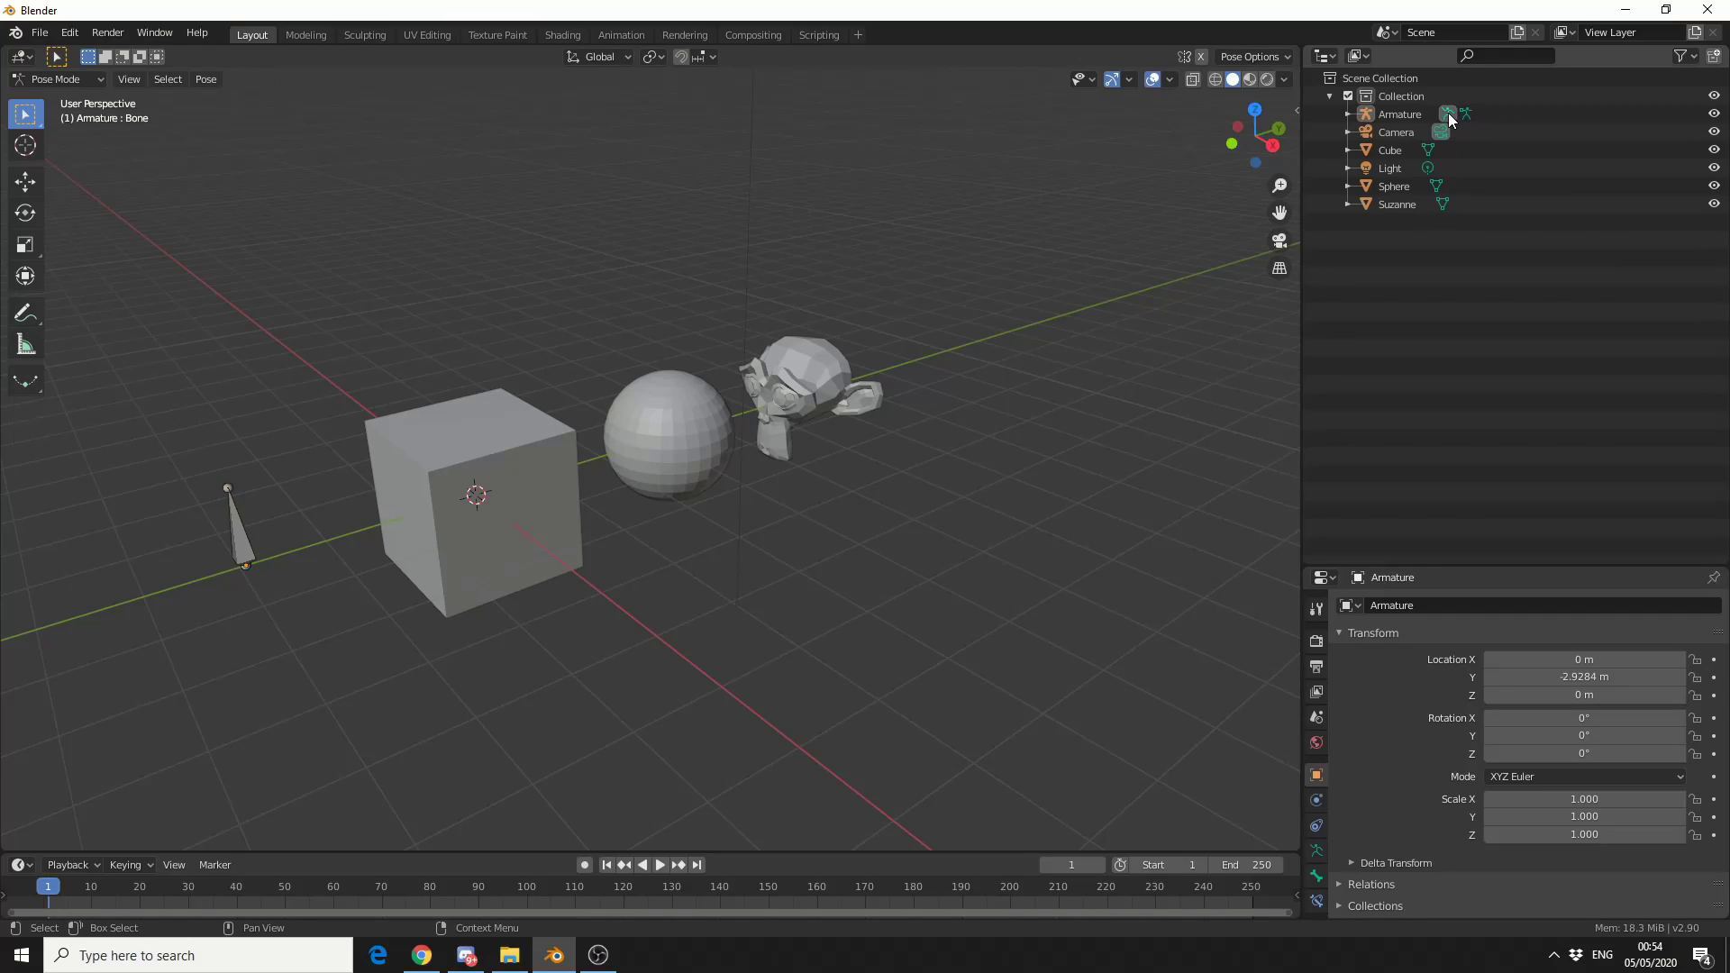
pyautogui.click(1466, 113)
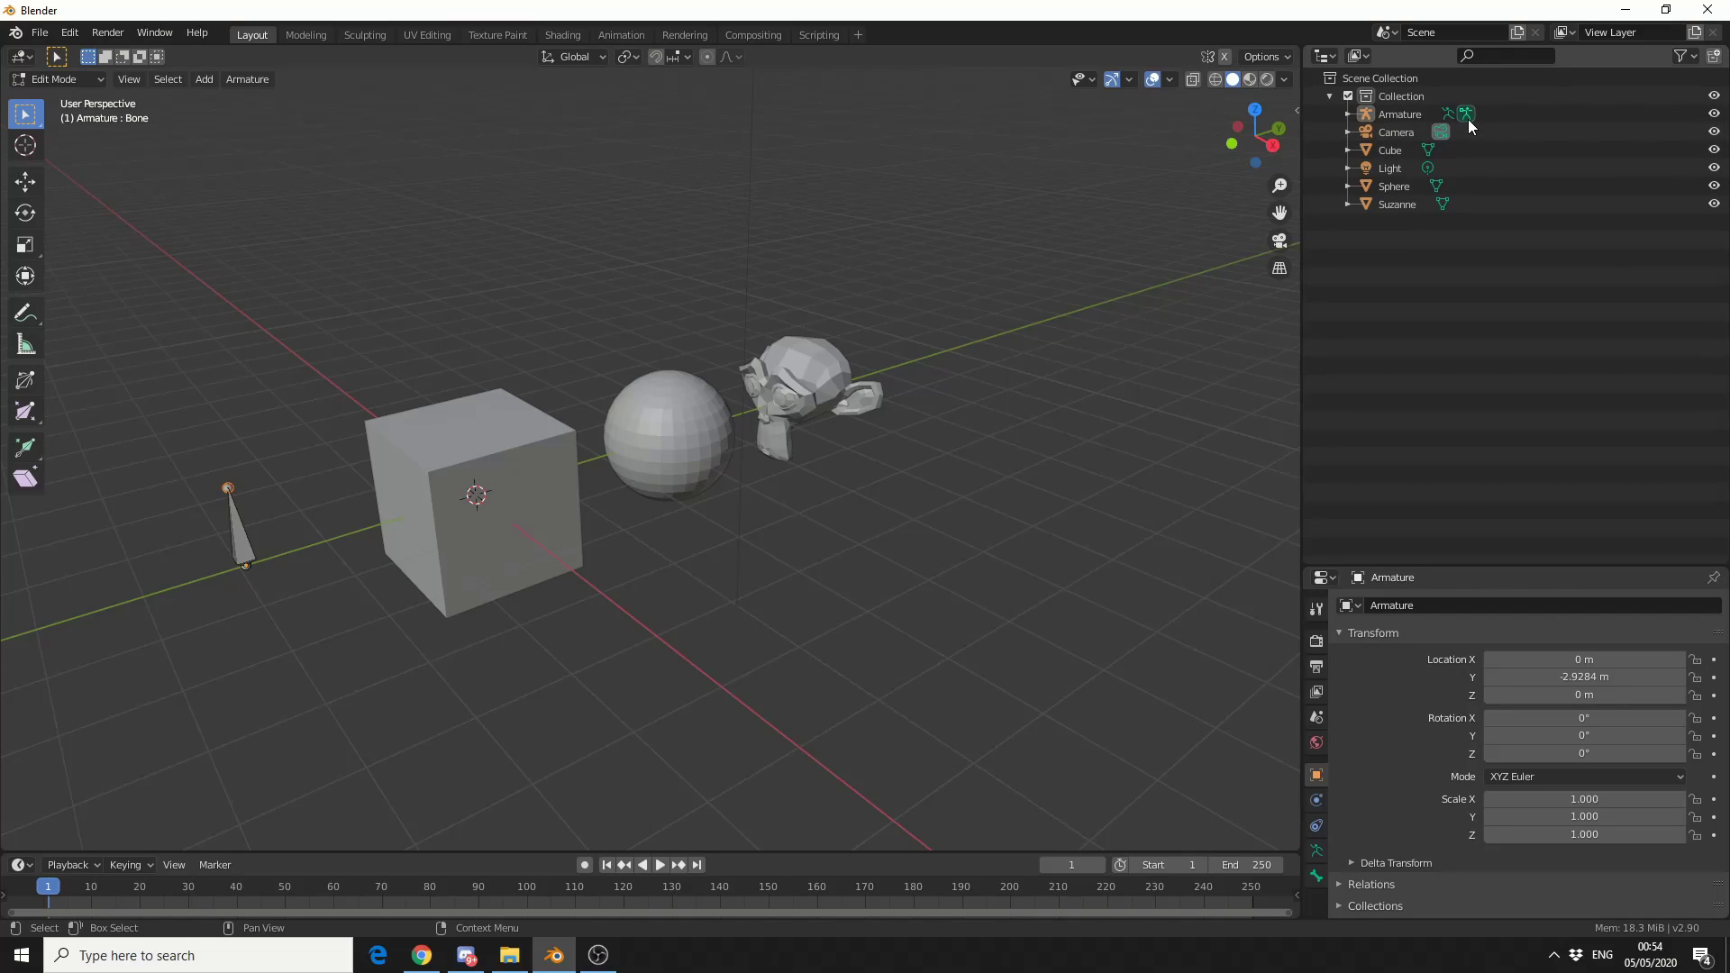
pyautogui.click(1449, 115)
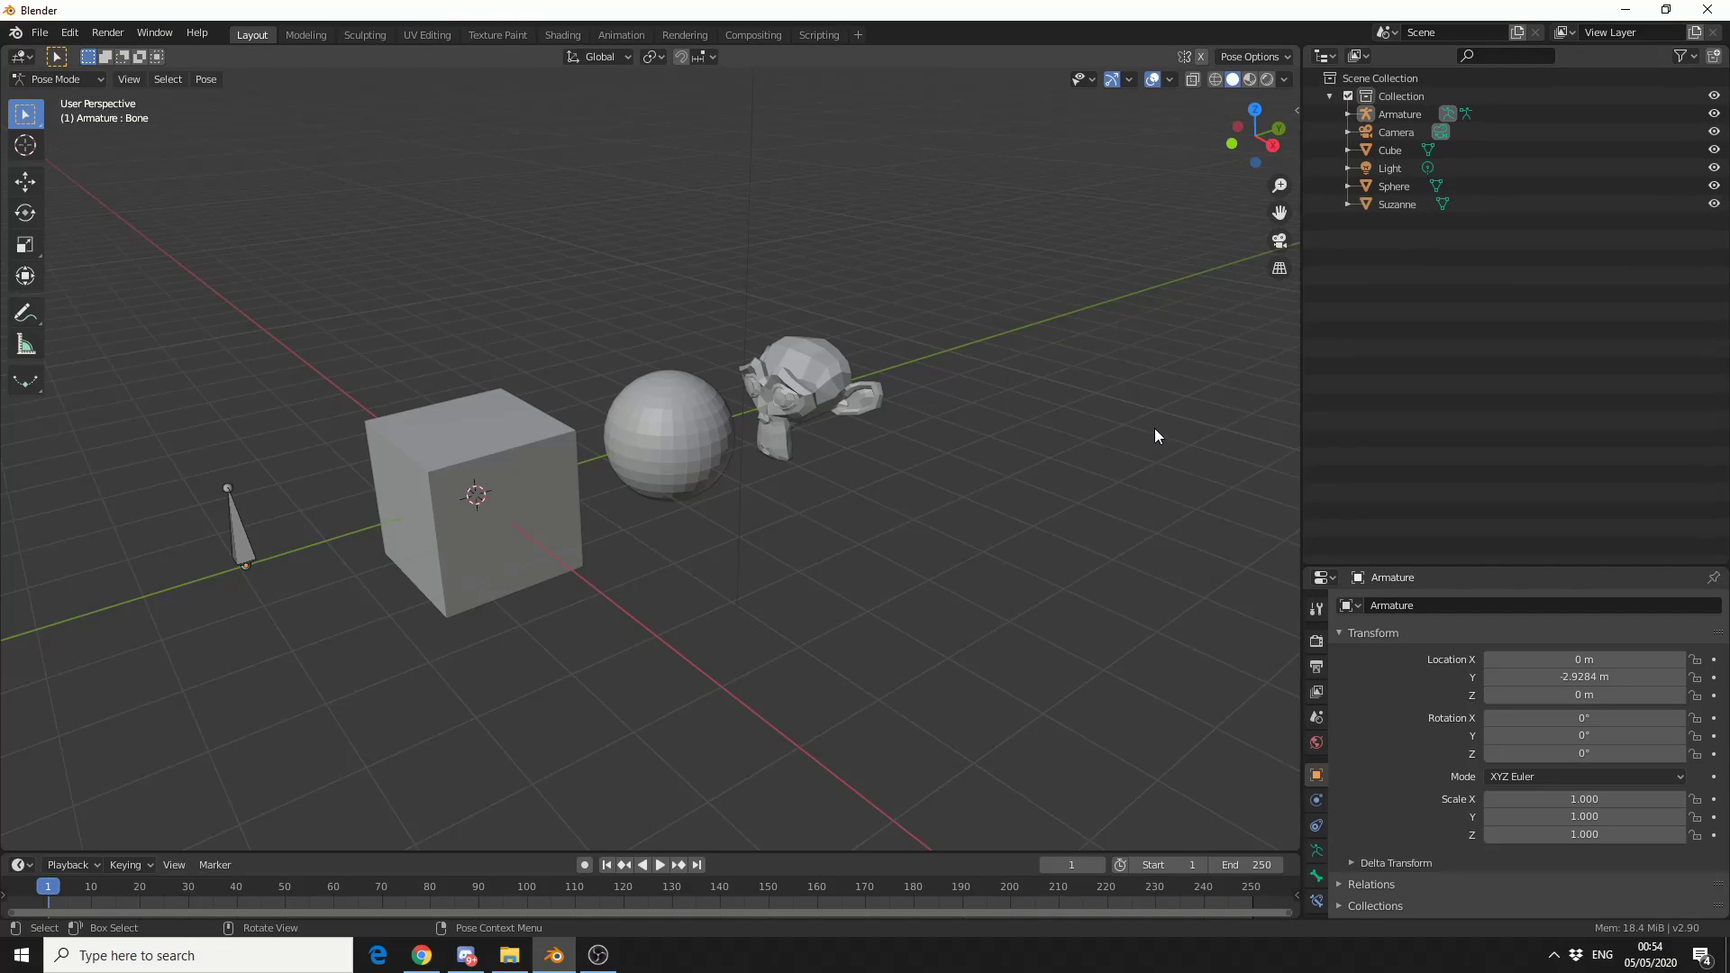
pyautogui.click(1448, 114)
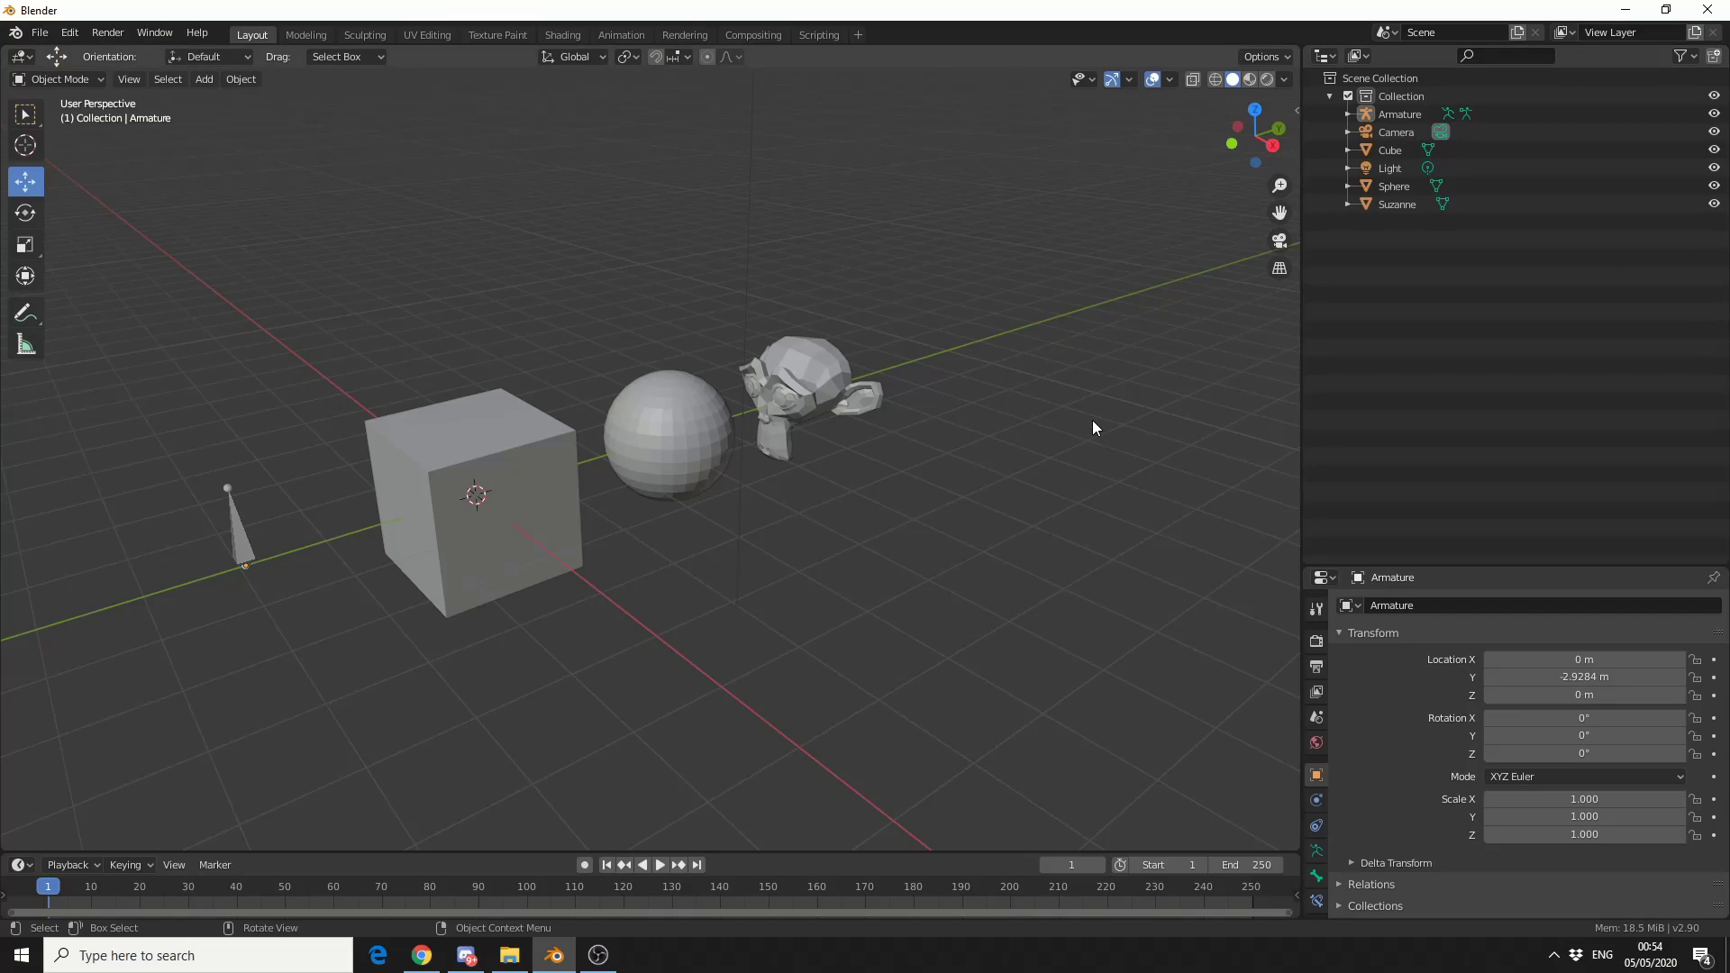
# Select the Sphere and Suzanne one after the other, clearing the selection each time.
pyautogui.click(641, 431)
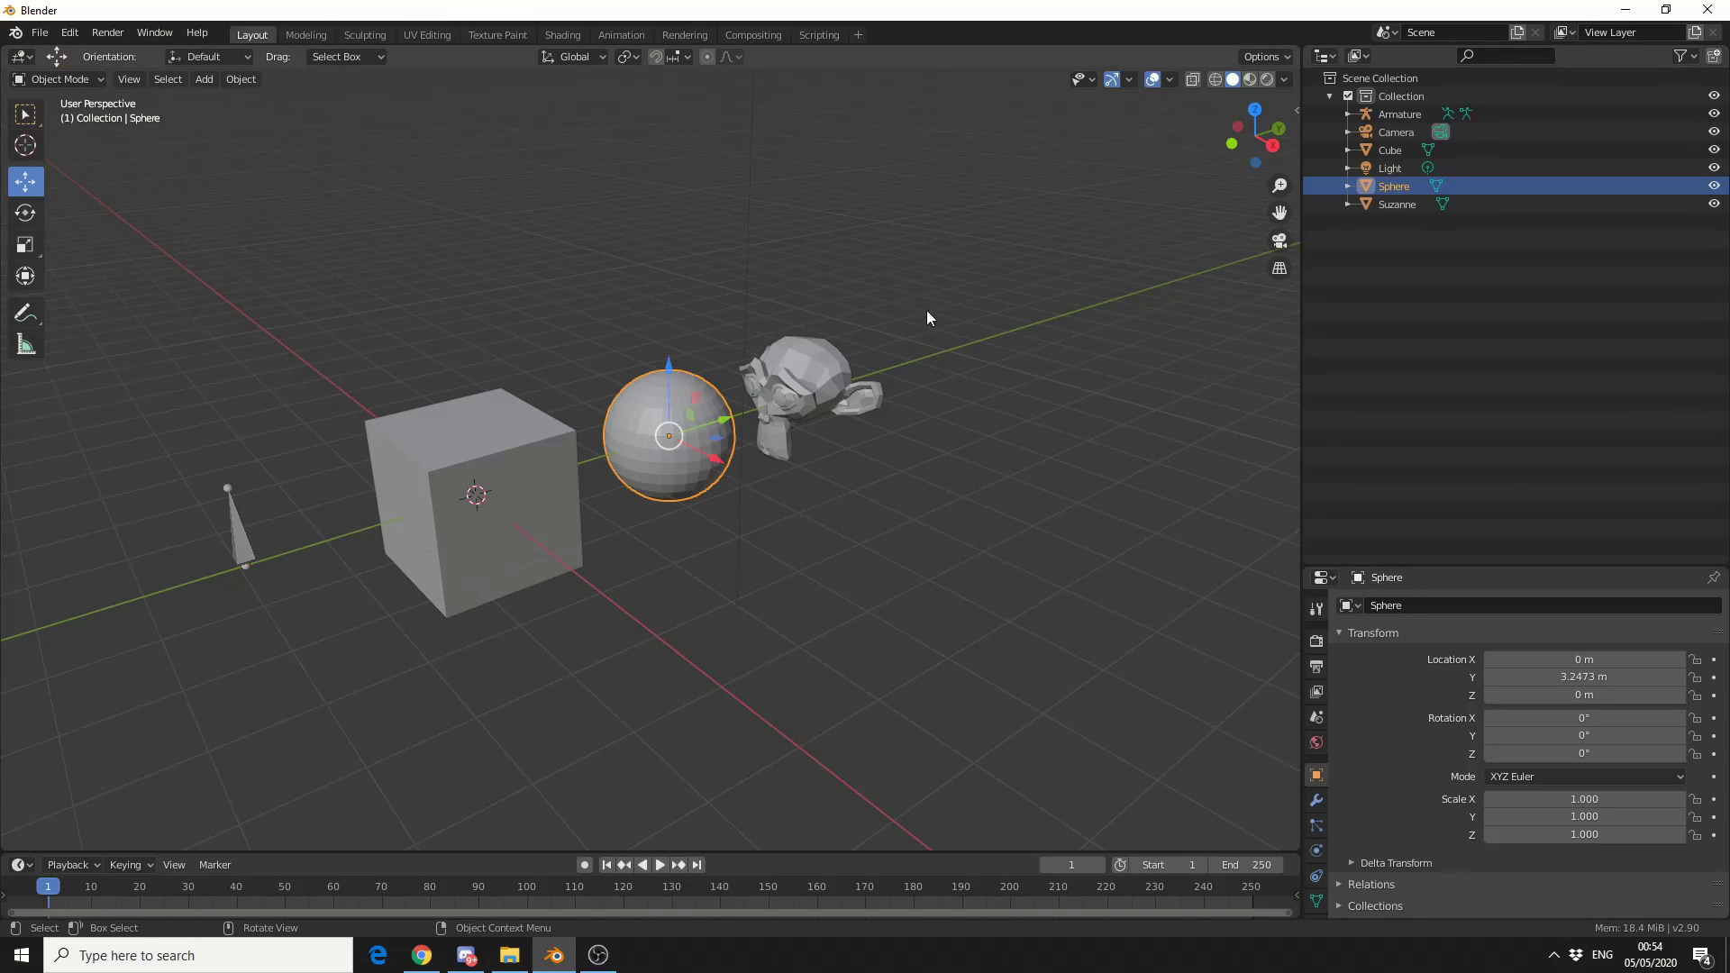
pyautogui.click(1427, 333)
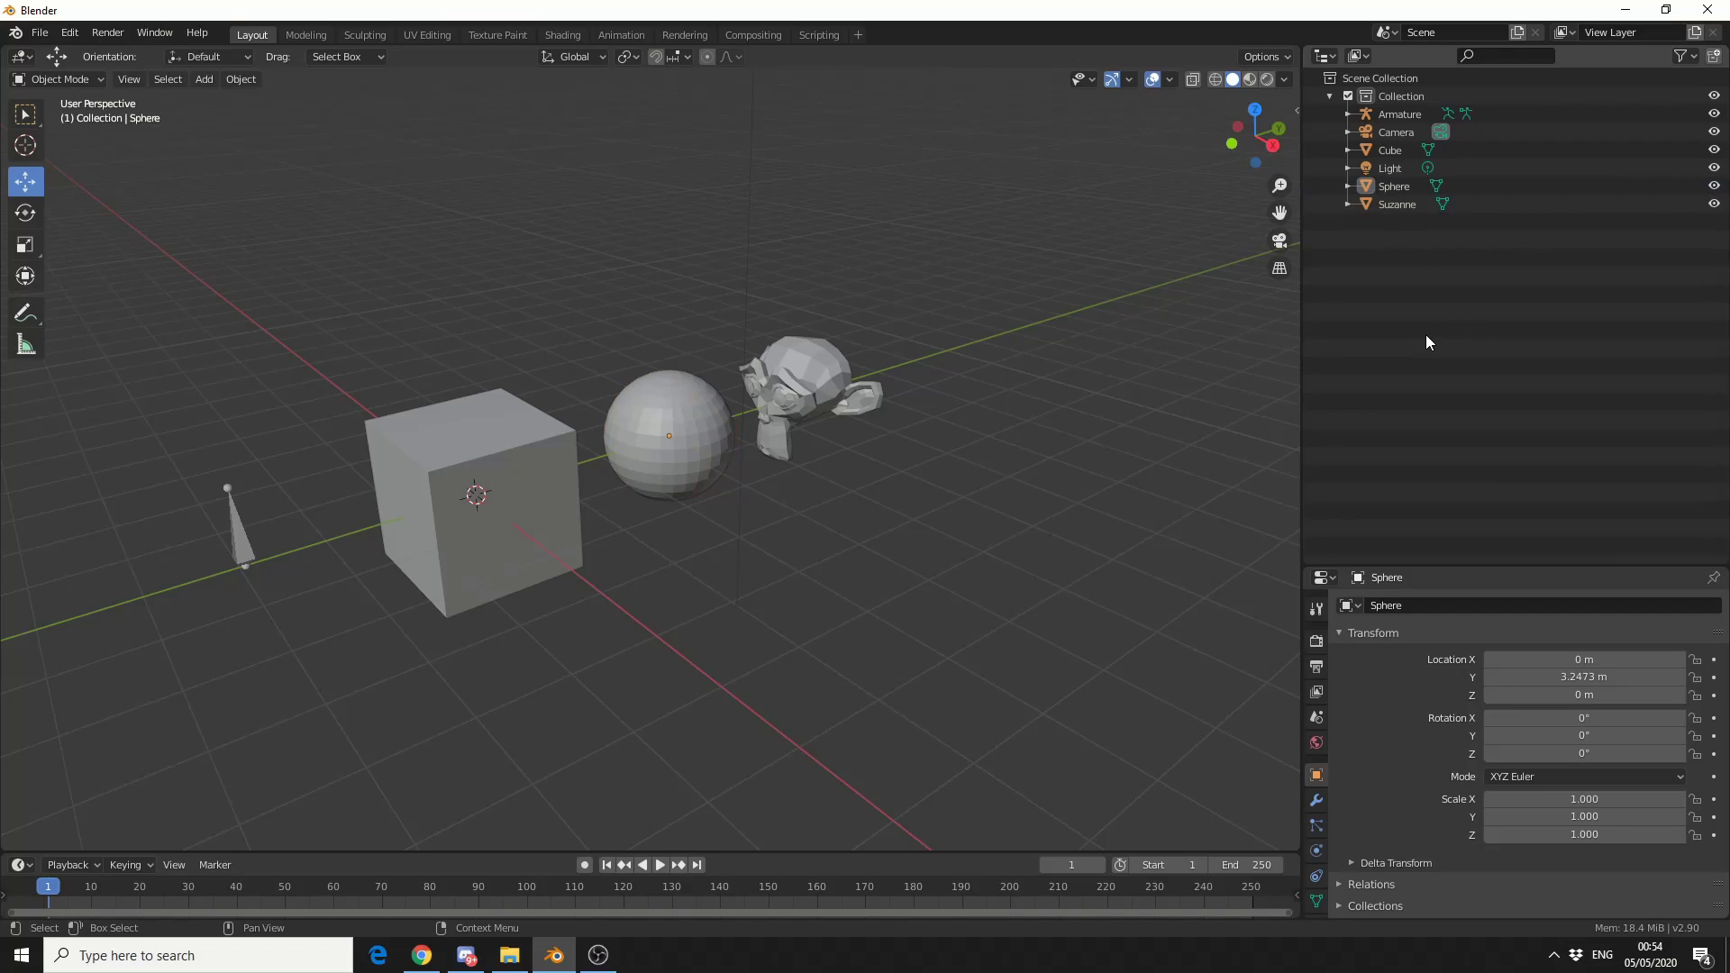
pyautogui.click(1398, 206)
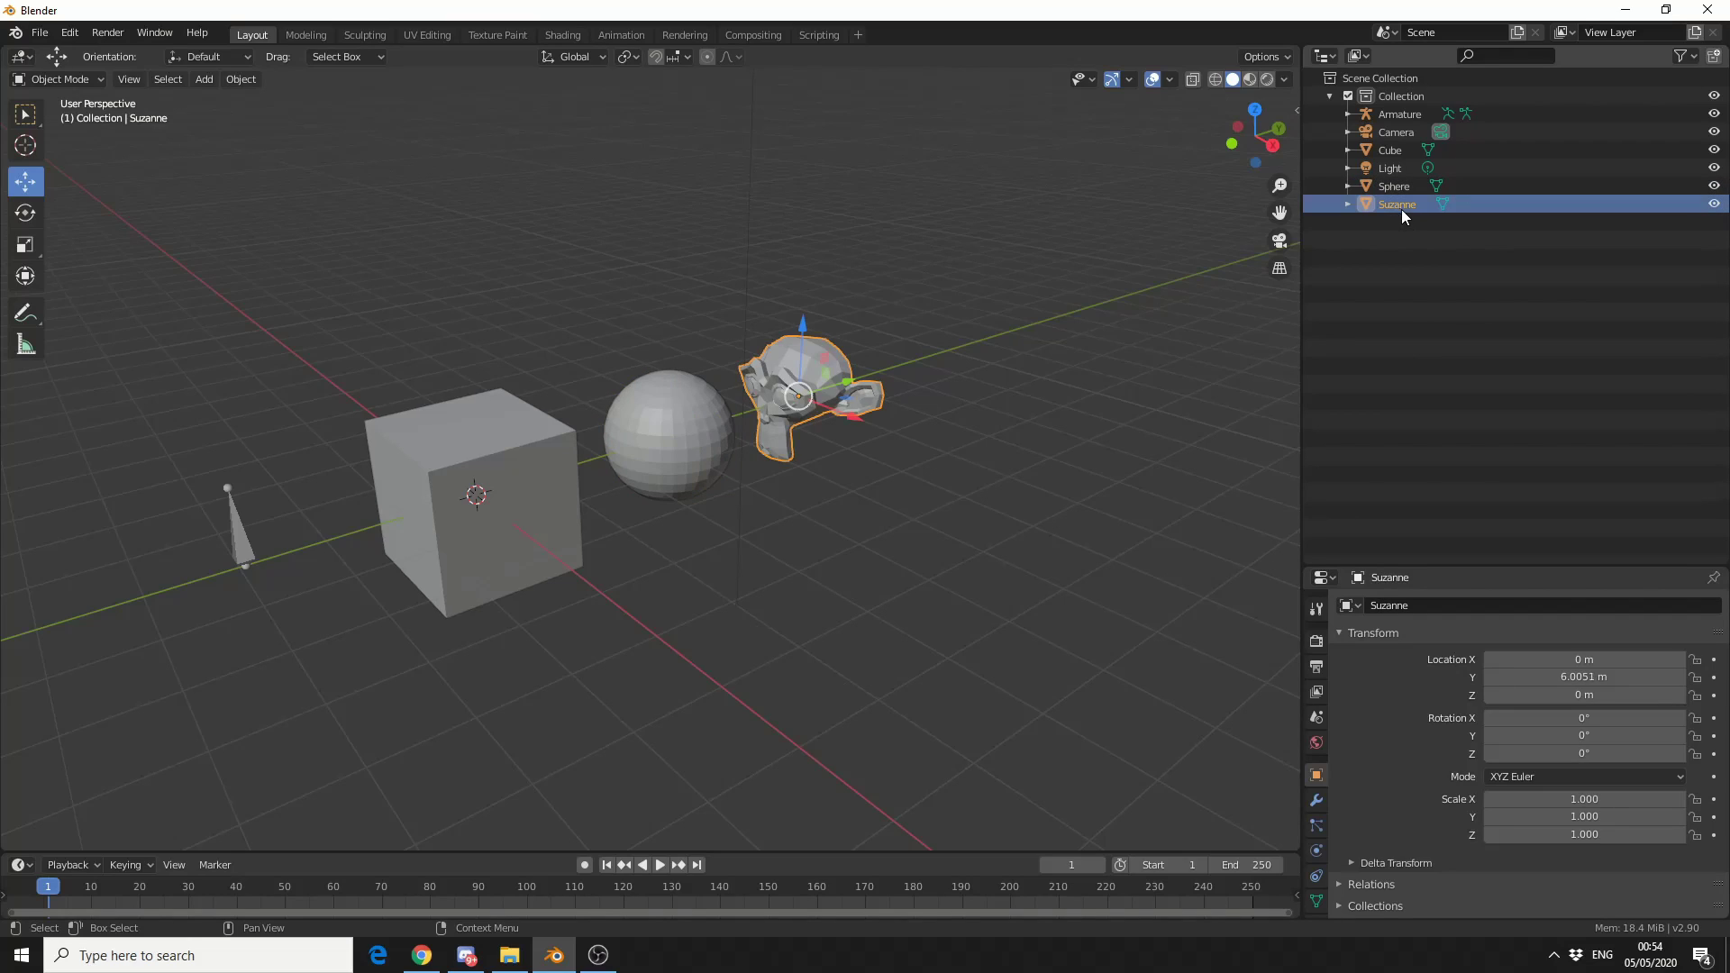
pyautogui.click(1419, 269)
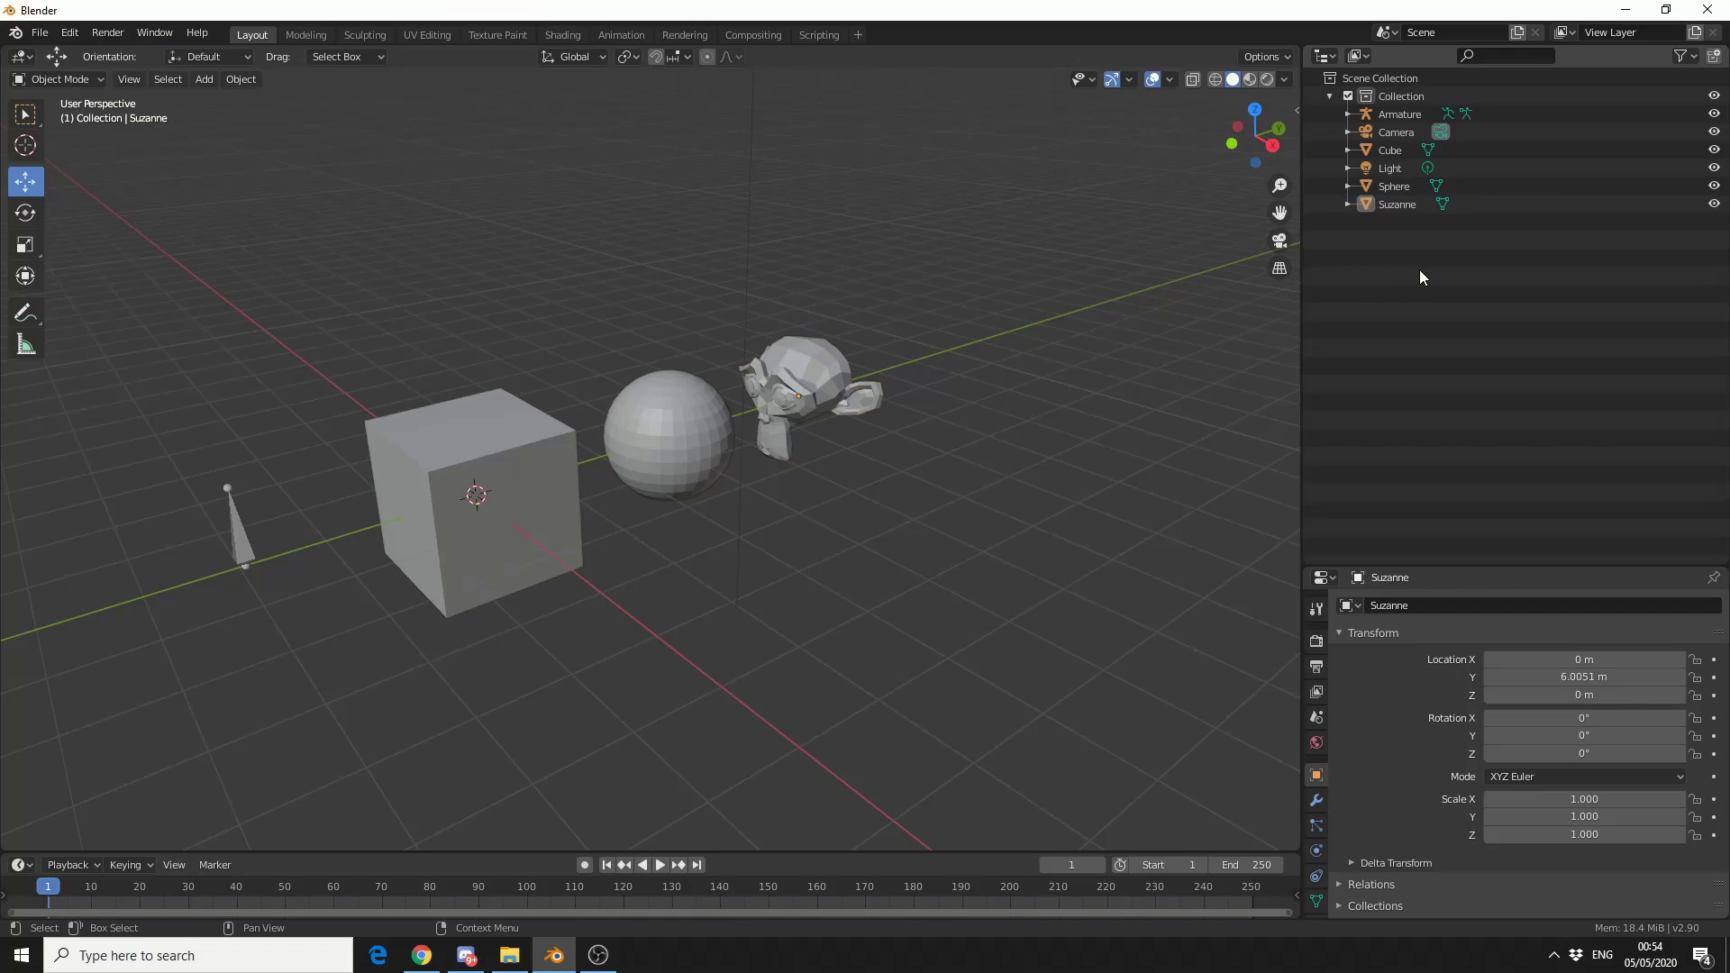
# Box-select all object rows in the Outliner from Suzanne up to Armature.
pyautogui.press('b')
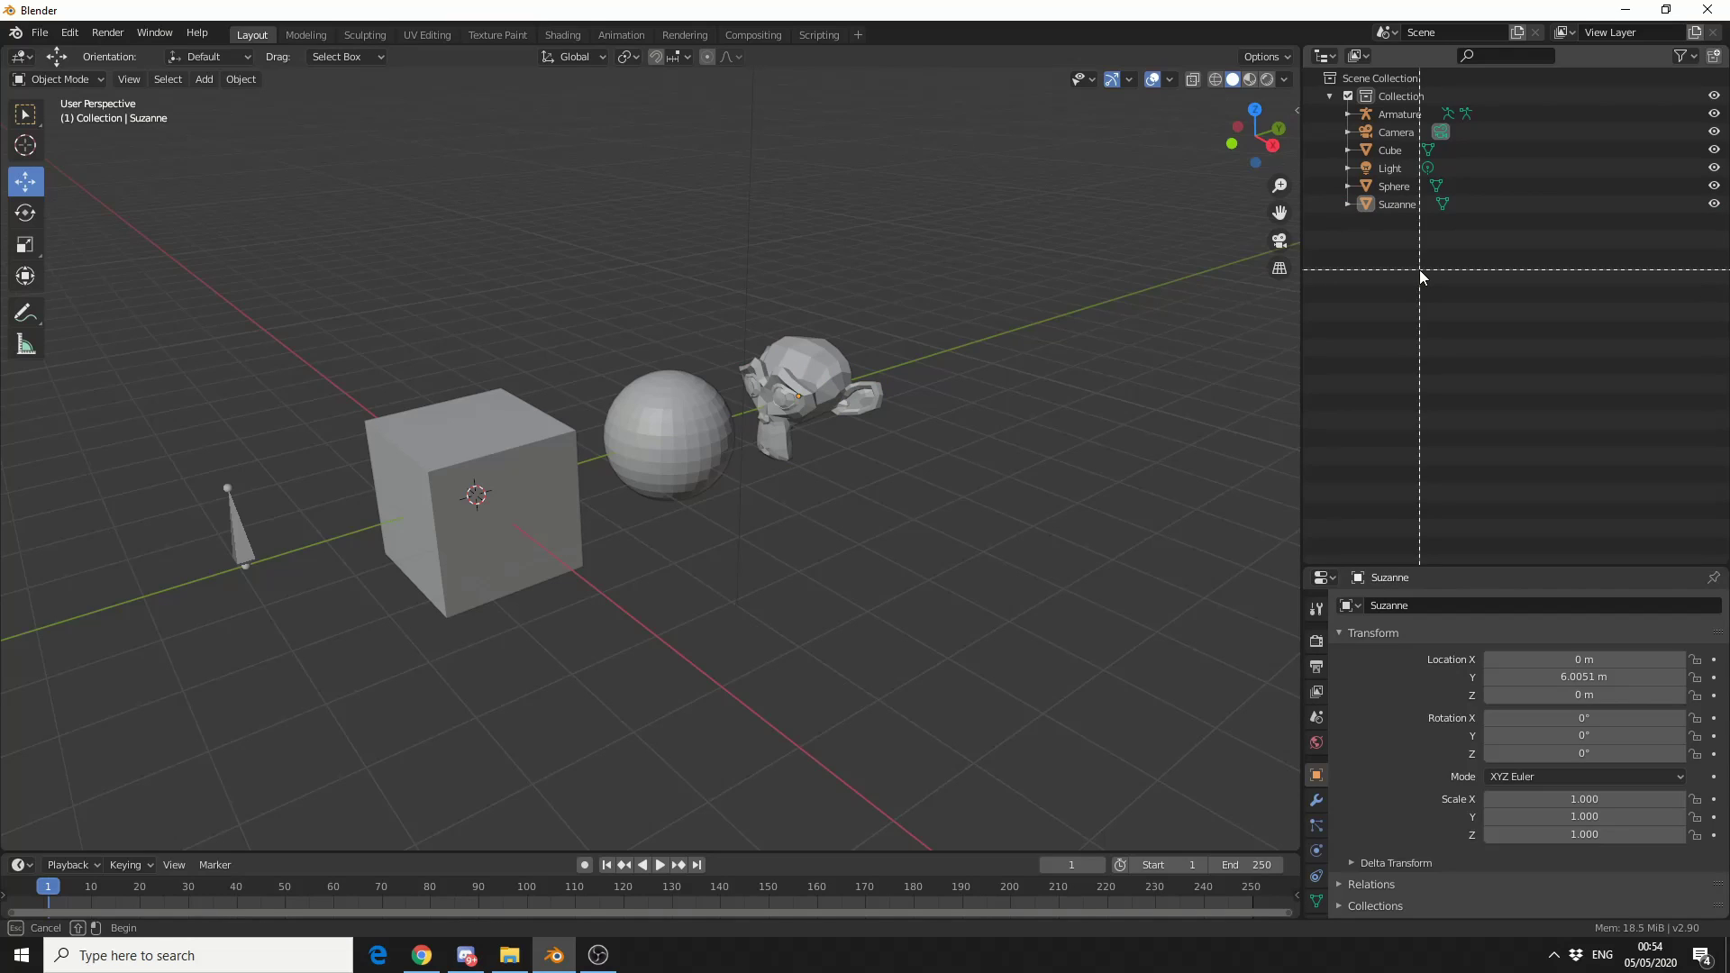
pyautogui.moveTo(1458, 279); pyautogui.dragTo(1381, 115)
pyautogui.click(1454, 274)
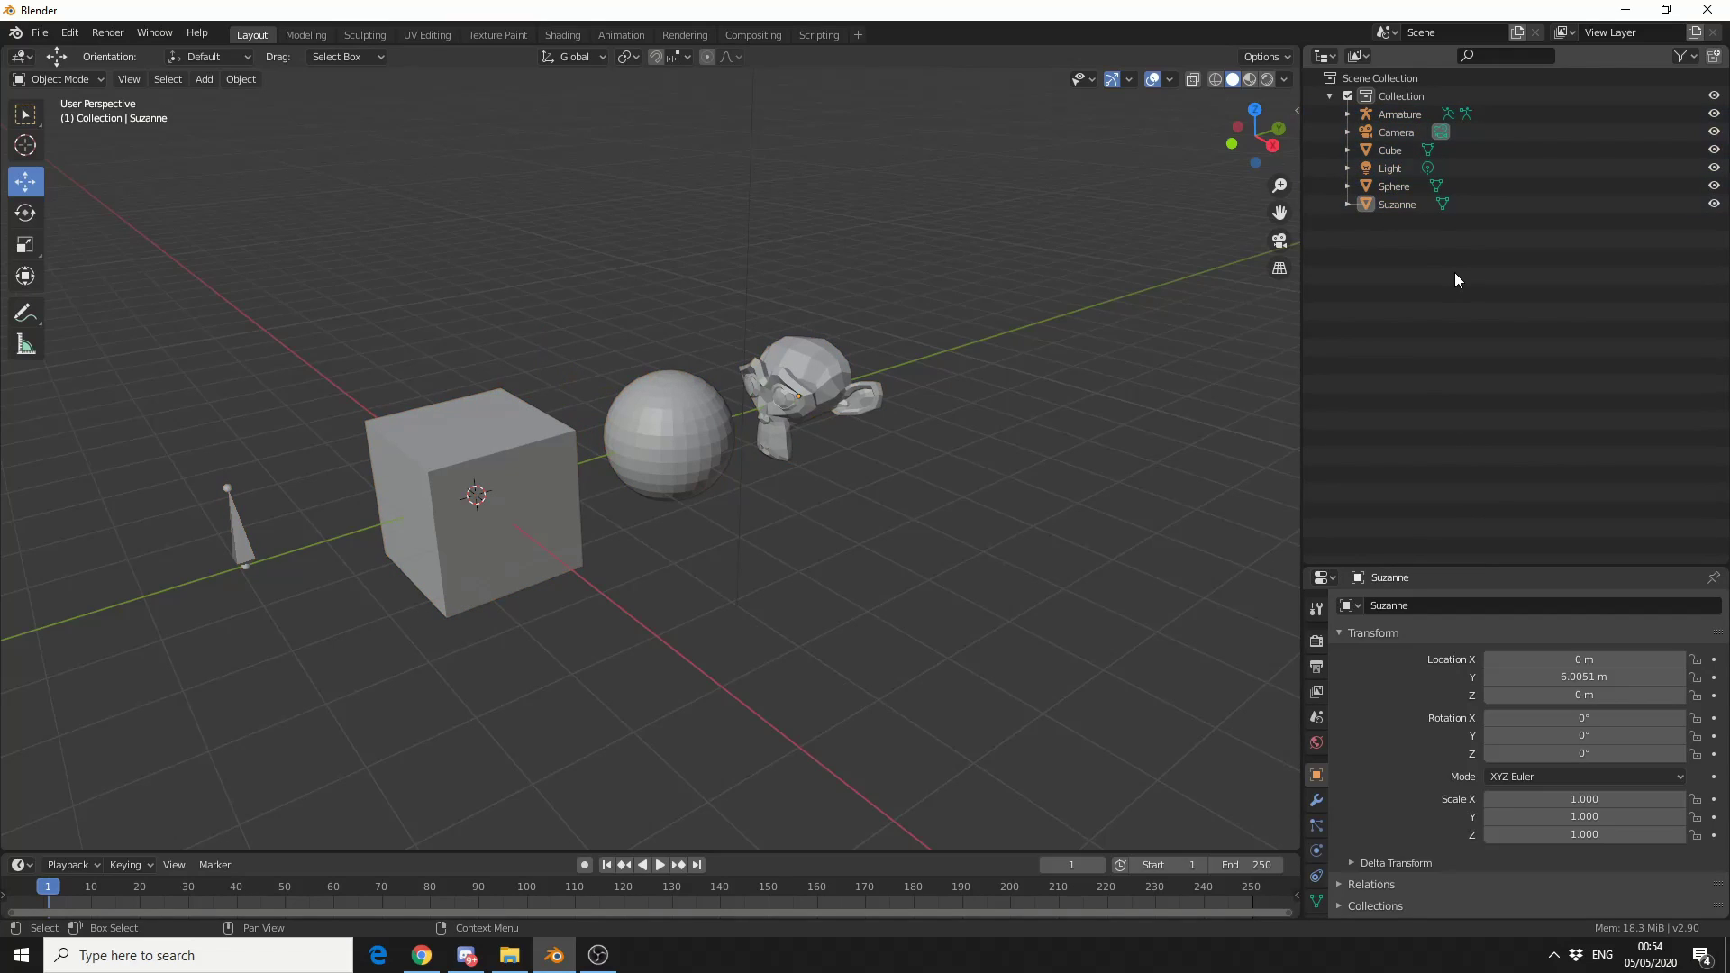
pyautogui.press('b')
pyautogui.moveTo(1486, 333); pyautogui.dragTo(1391, 117)
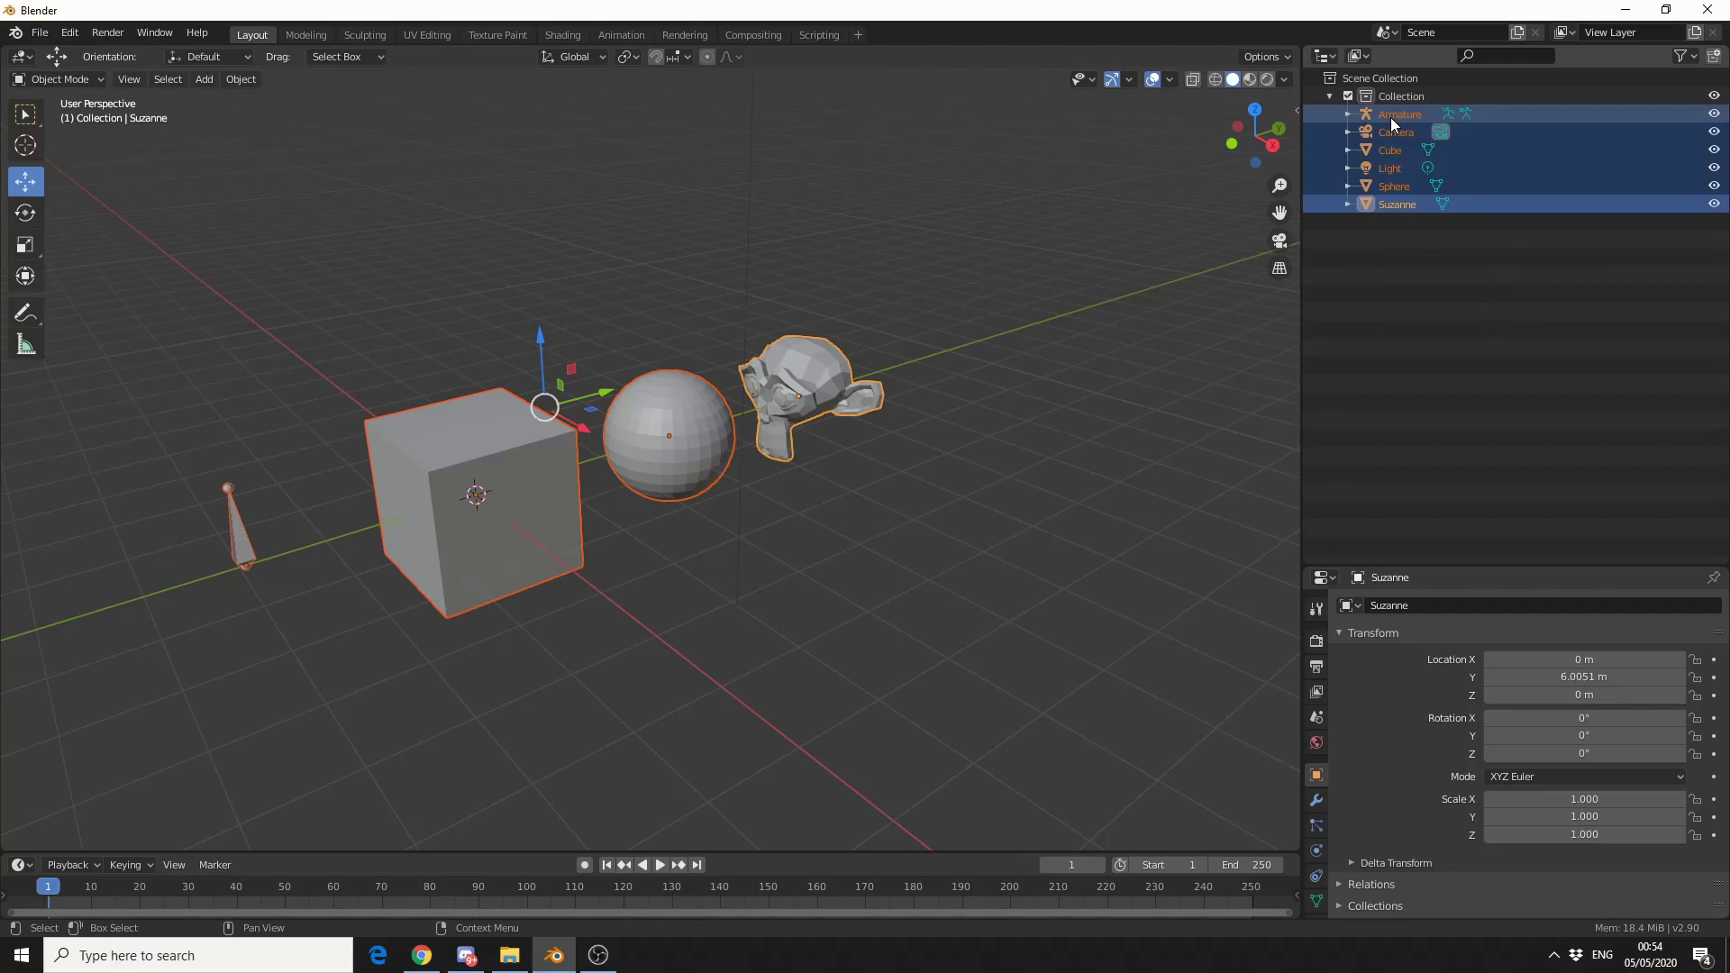
# Clear the box selection, select every item in the Outliner, and deselect everything again.
pyautogui.click(1445, 262)
pyautogui.press('a')
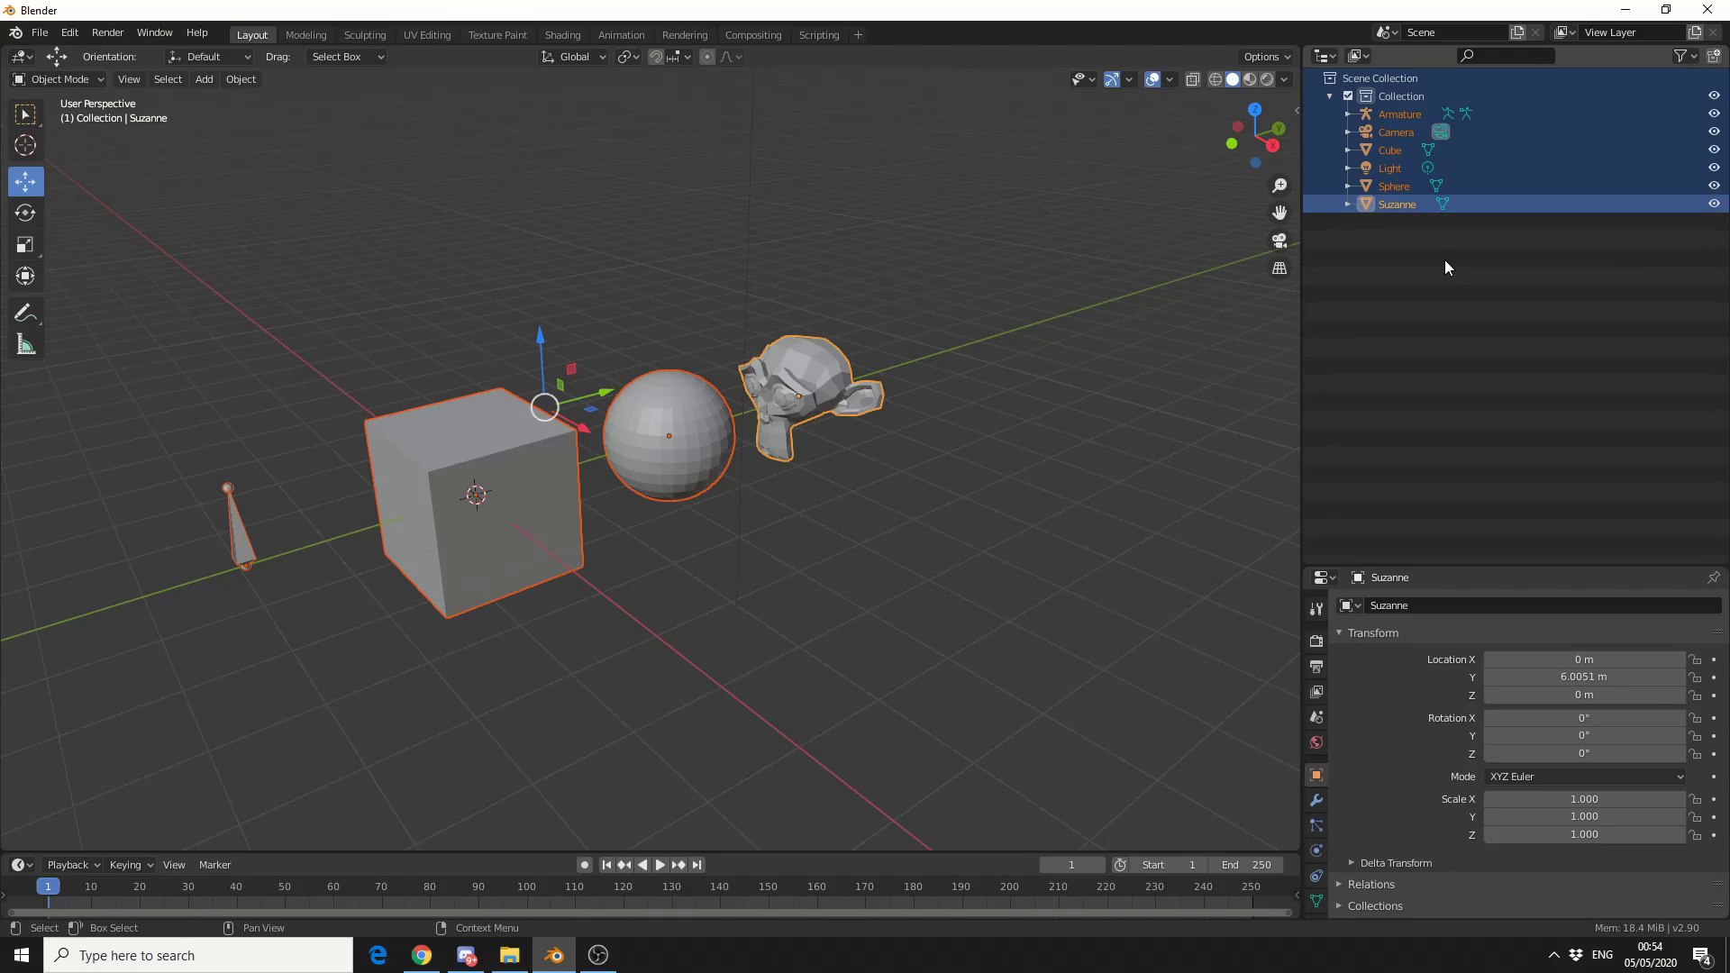
pyautogui.hotkey('alt', 'a')
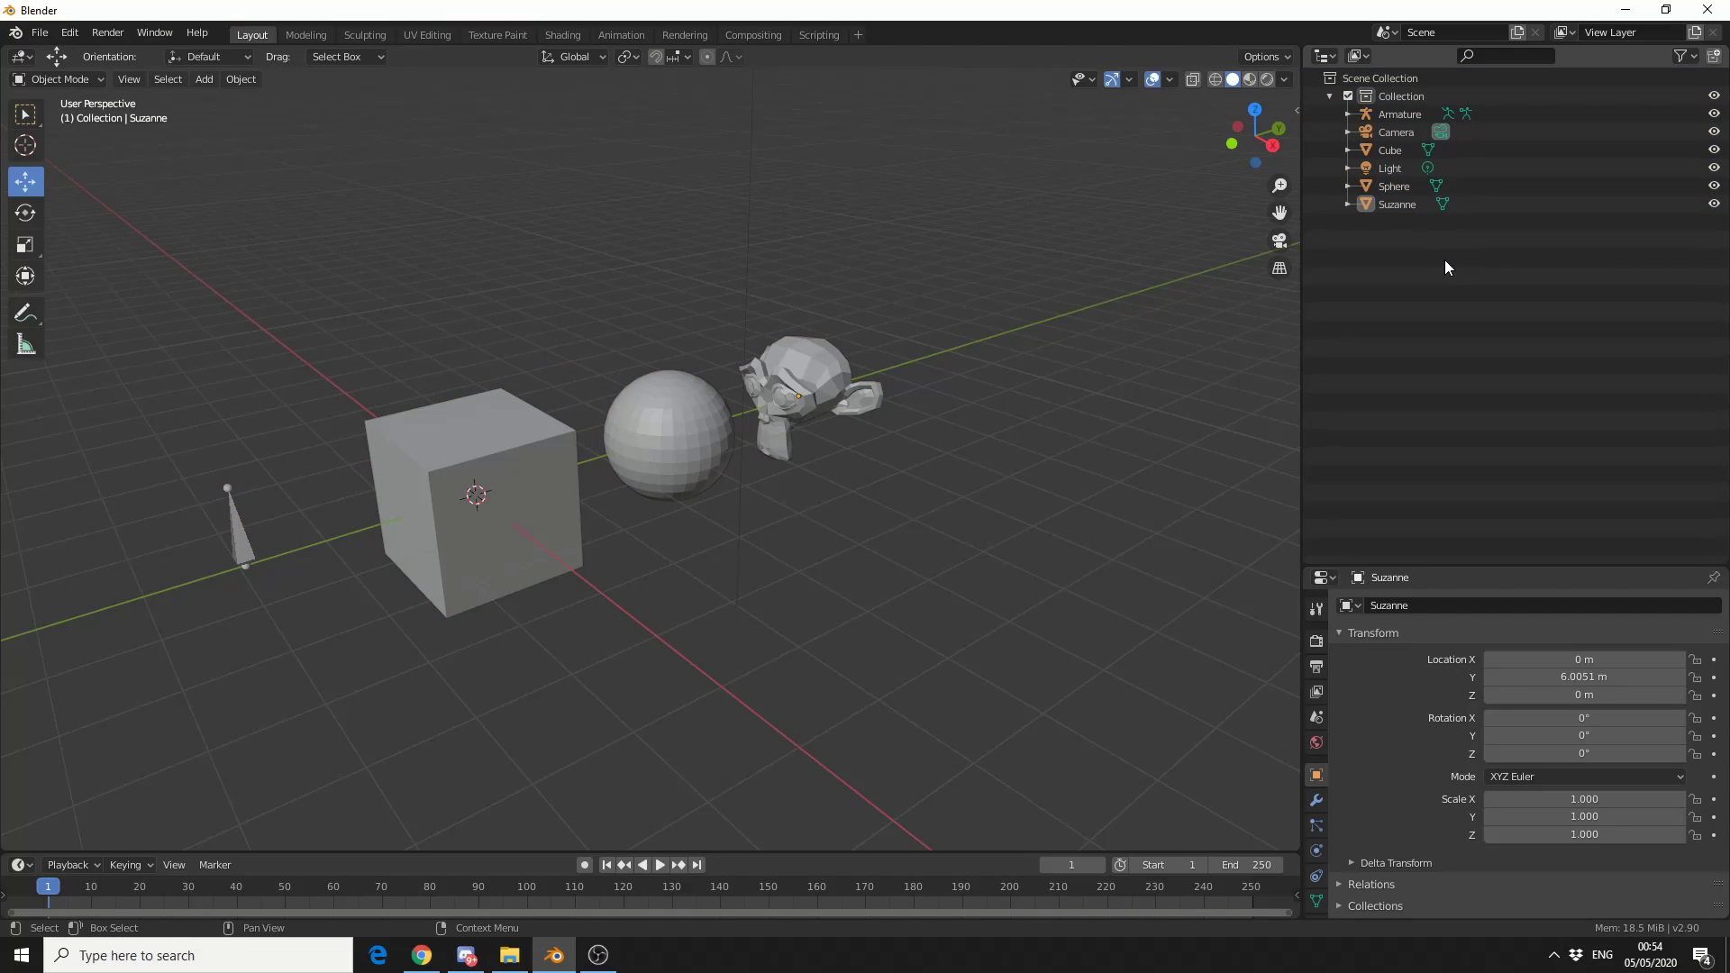
# Select the Cube, add the Sphere and Suzanne to the selection, and deselect all three.
pyautogui.click(528, 455)
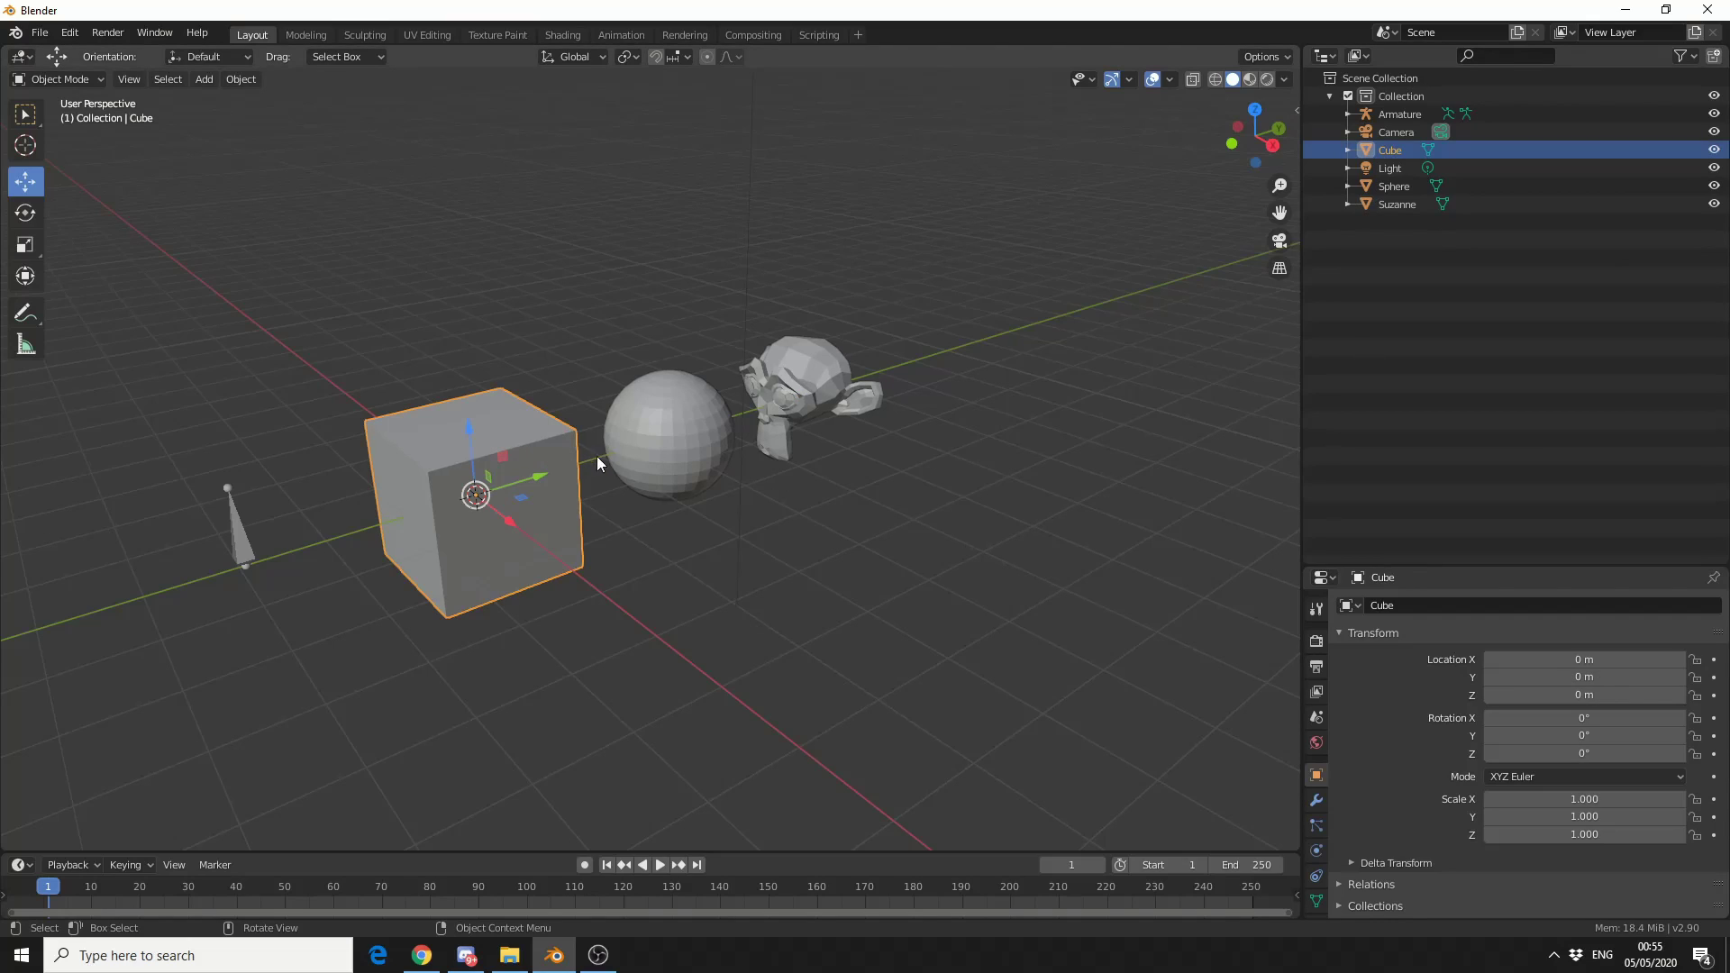
pyautogui.keyDown('shift'); pyautogui.click(676, 427); pyautogui.keyUp('shift')
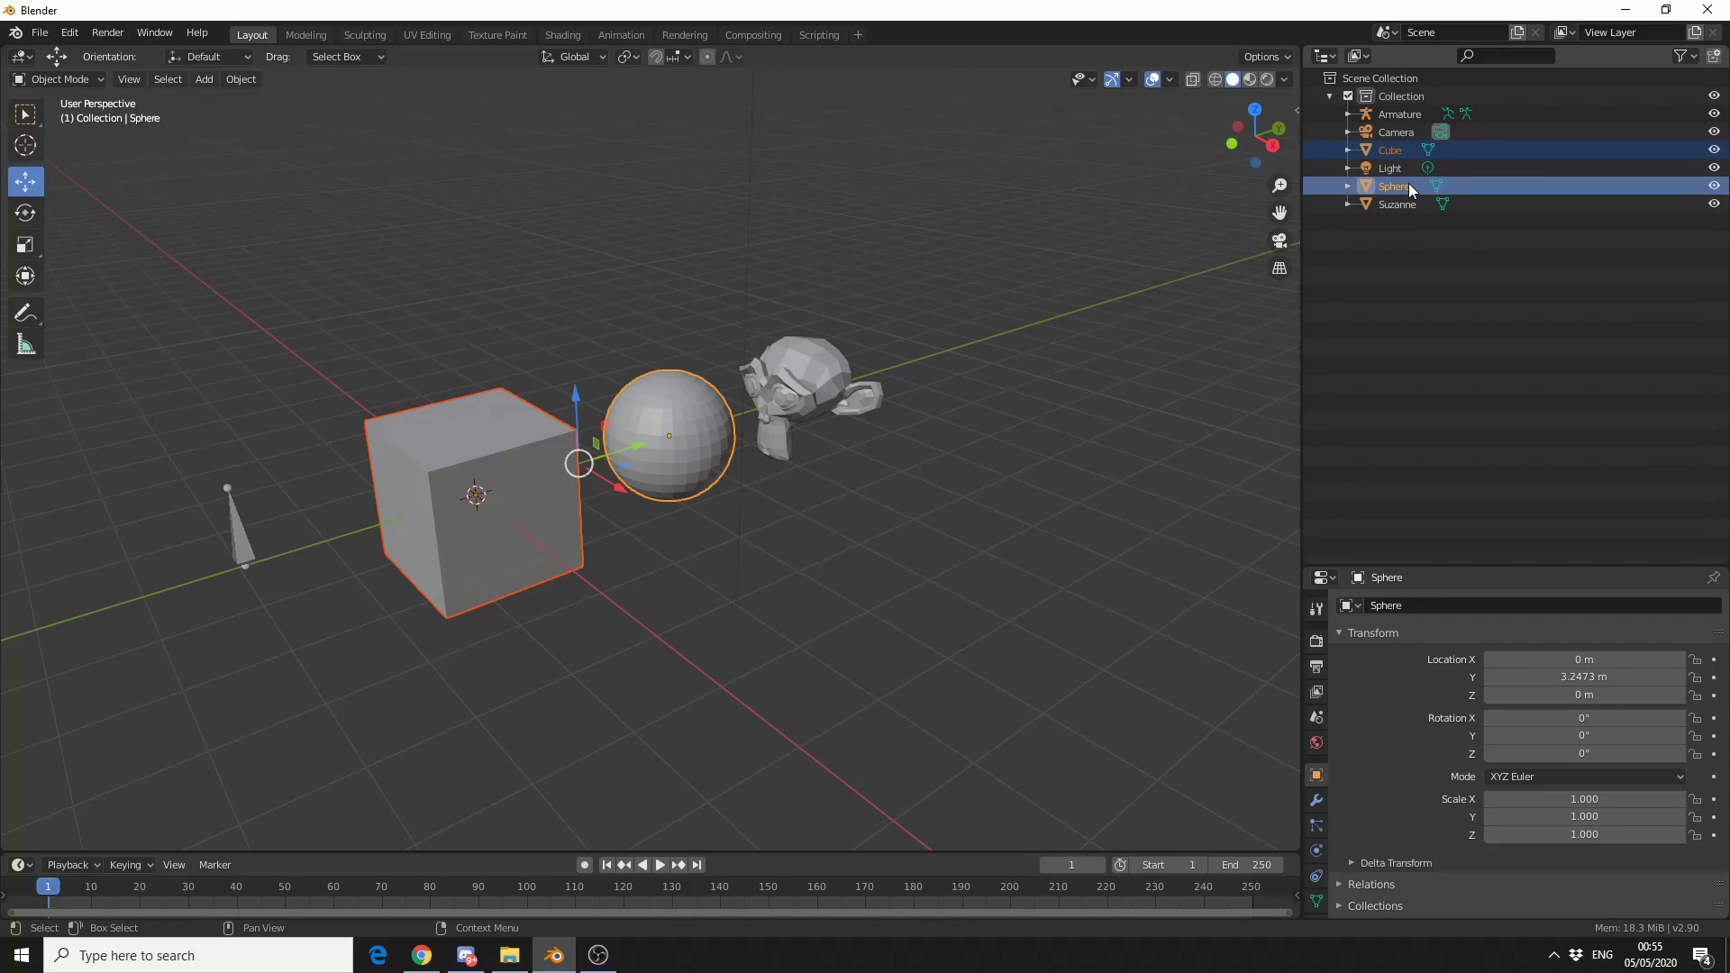
pyautogui.keyDown('shift'); pyautogui.click(816, 380); pyautogui.keyUp('shift')
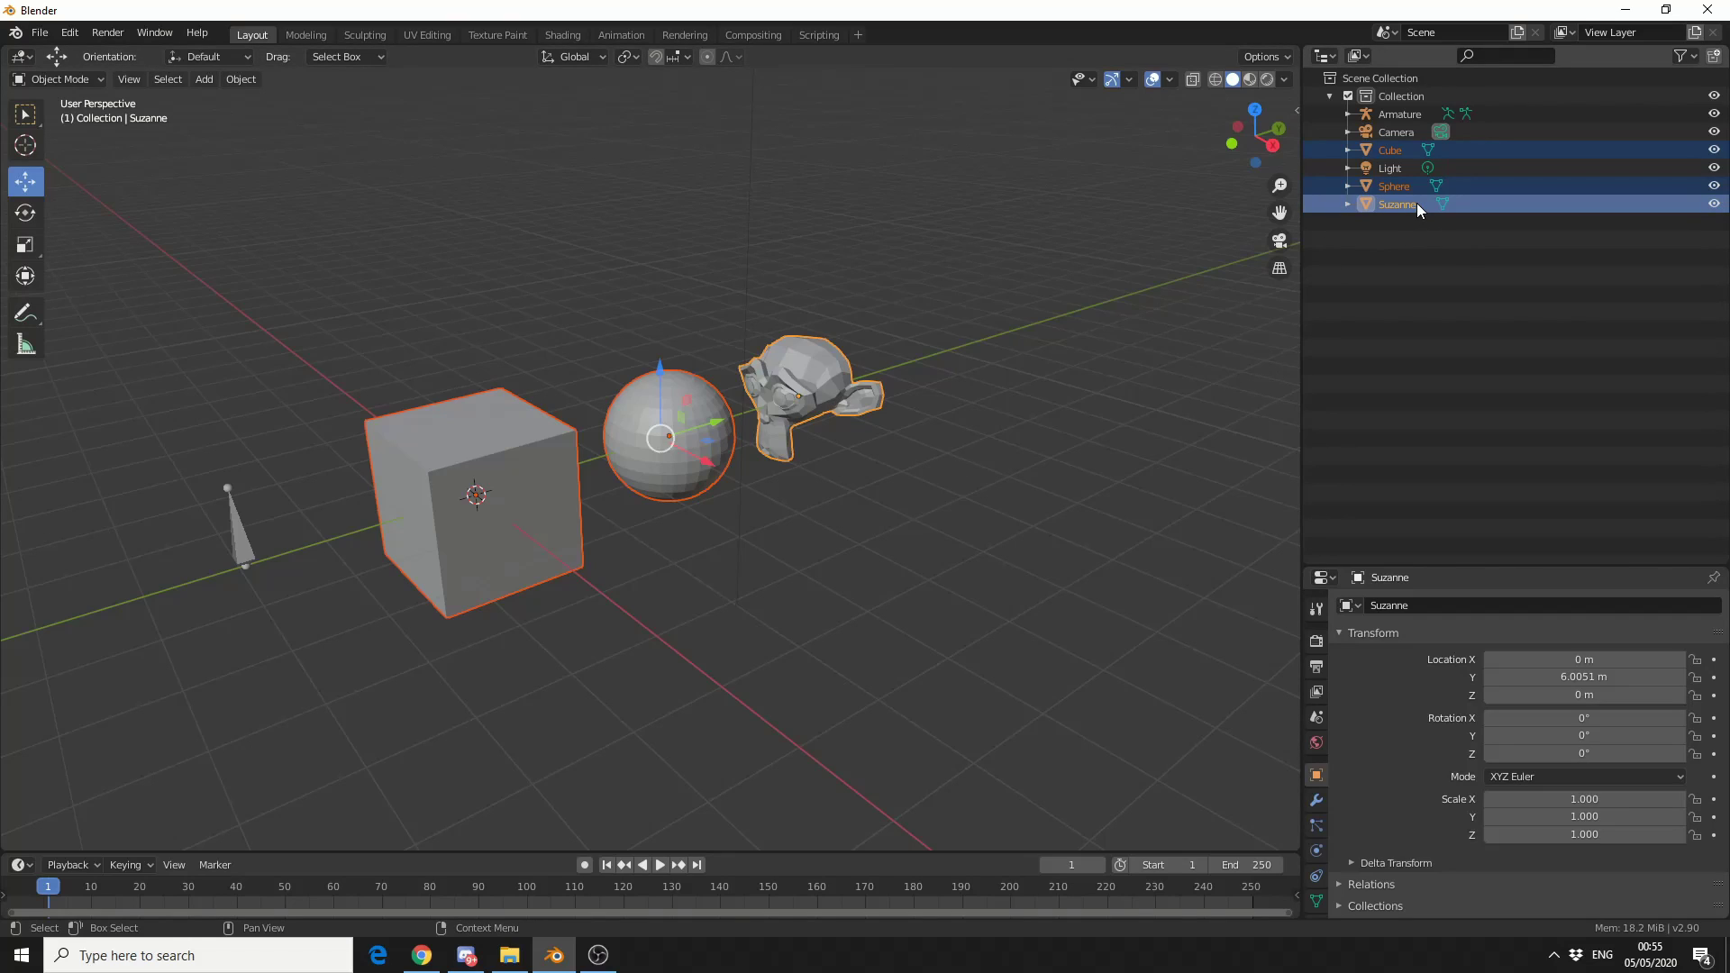
pyautogui.click(1104, 504)
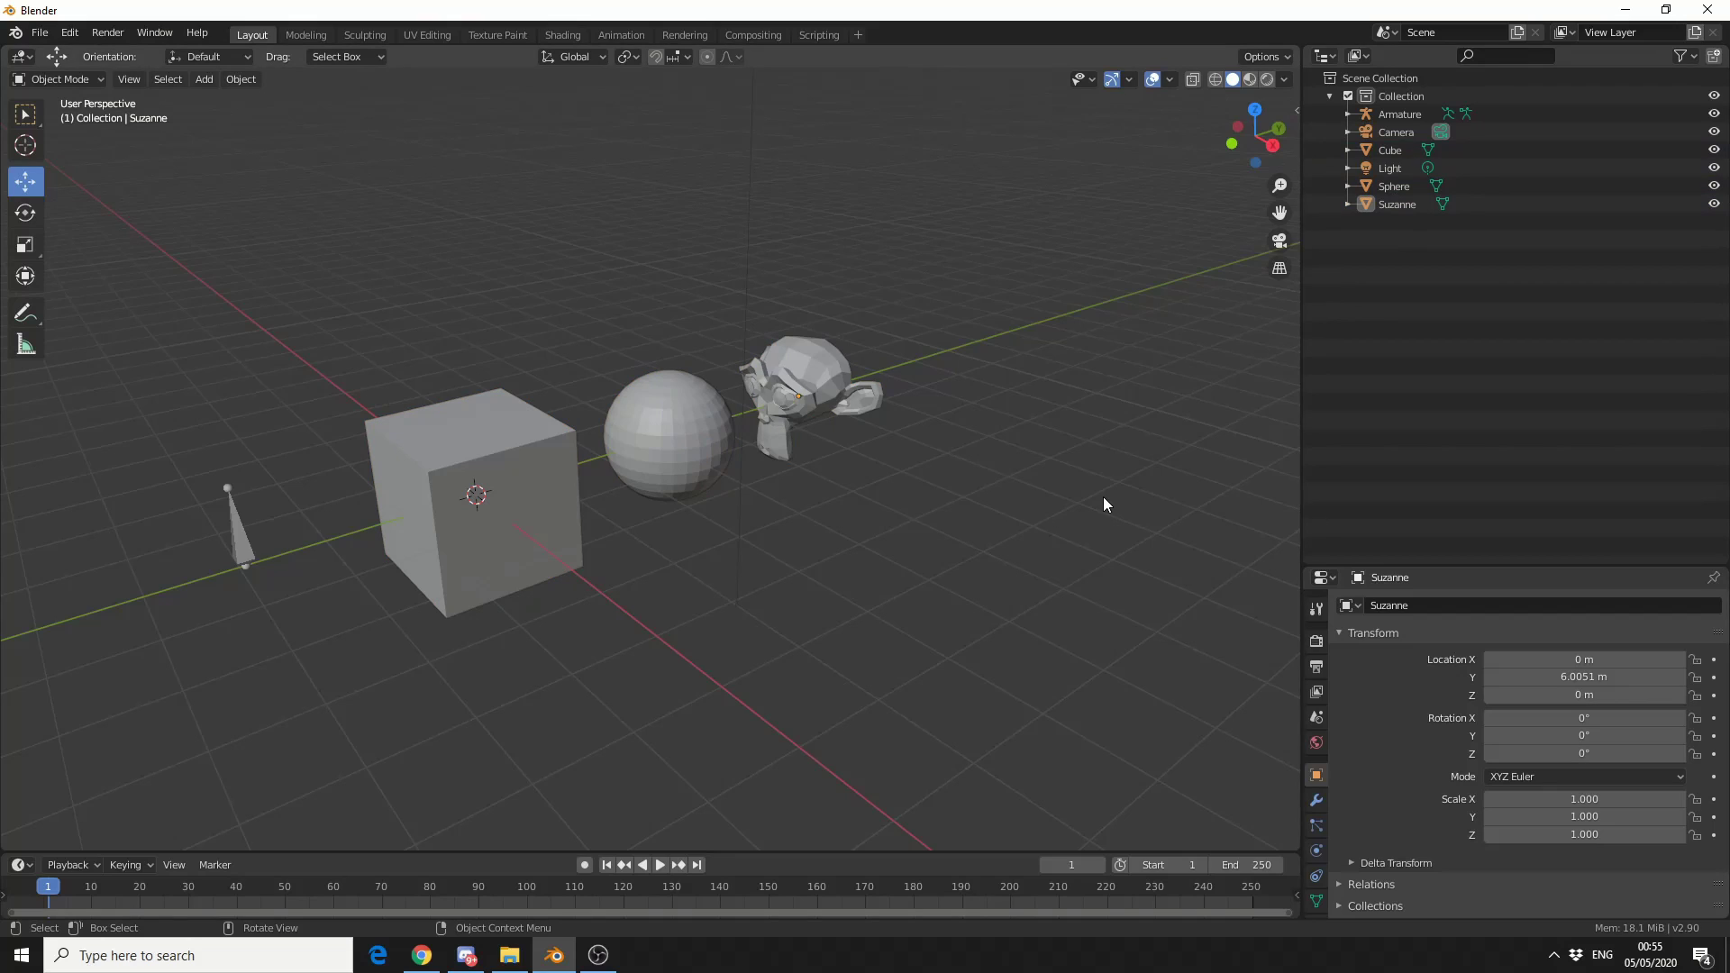
# Parent the Cube to the Light, and move the Light slightly in the negative X direction.
pyautogui.scroll(-4, 868, 538)
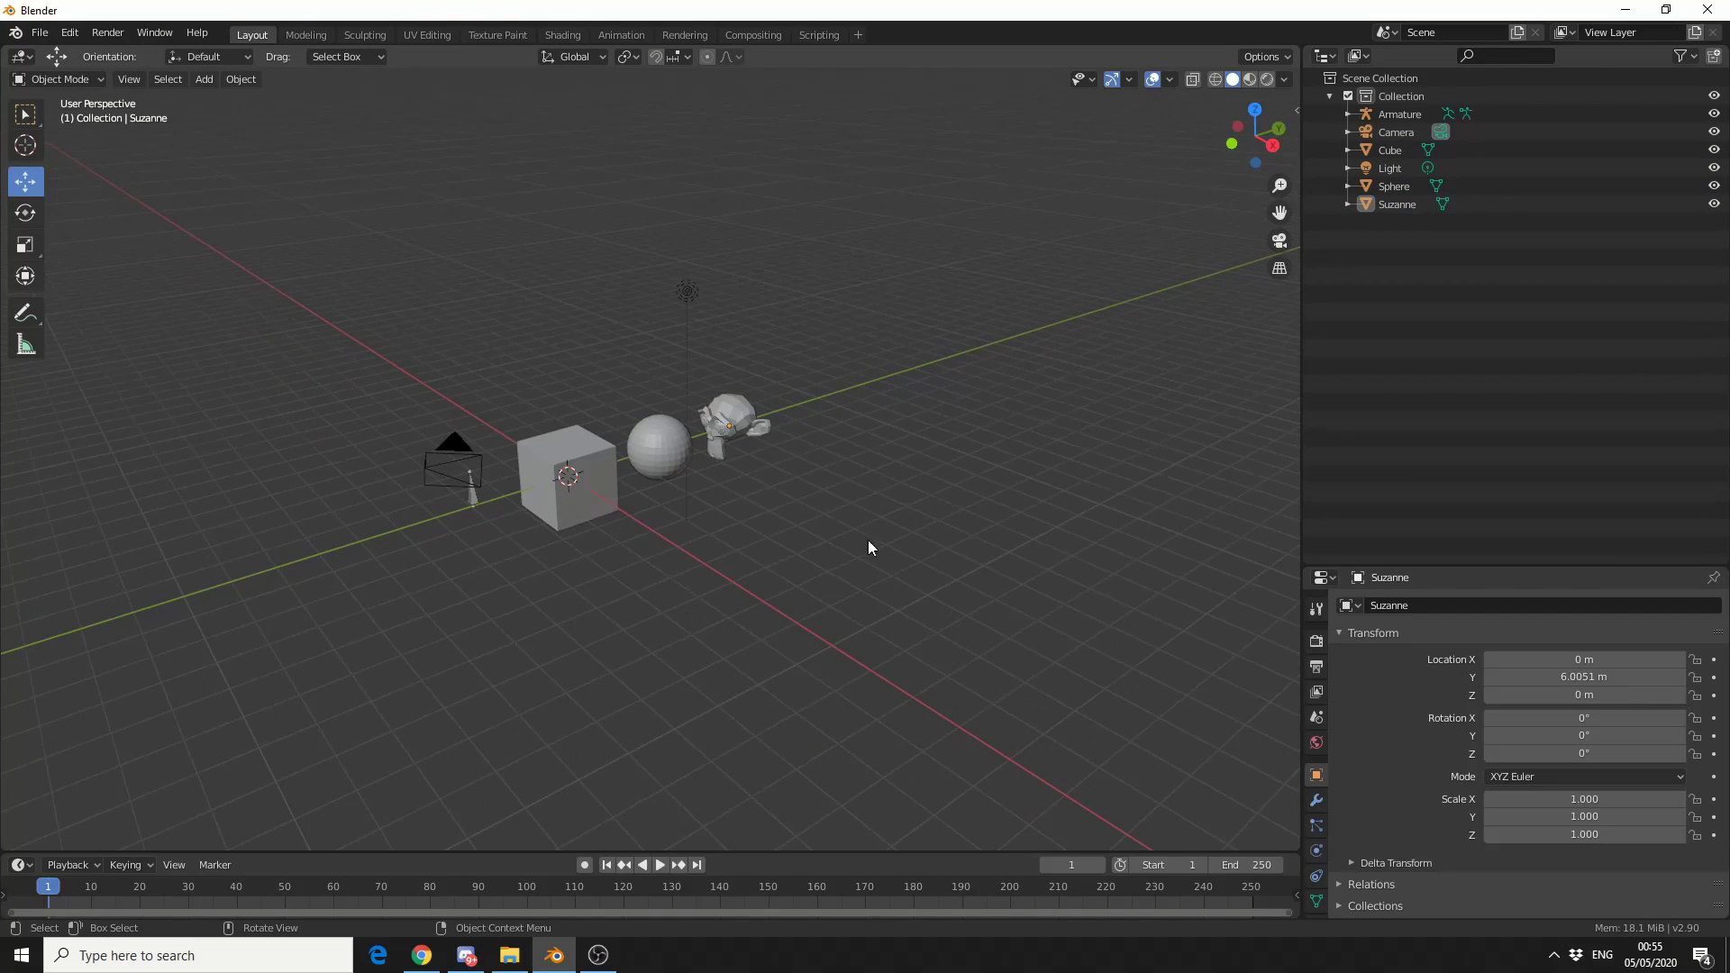
pyautogui.click(556, 463)
pyautogui.scroll(3, 759, 328)
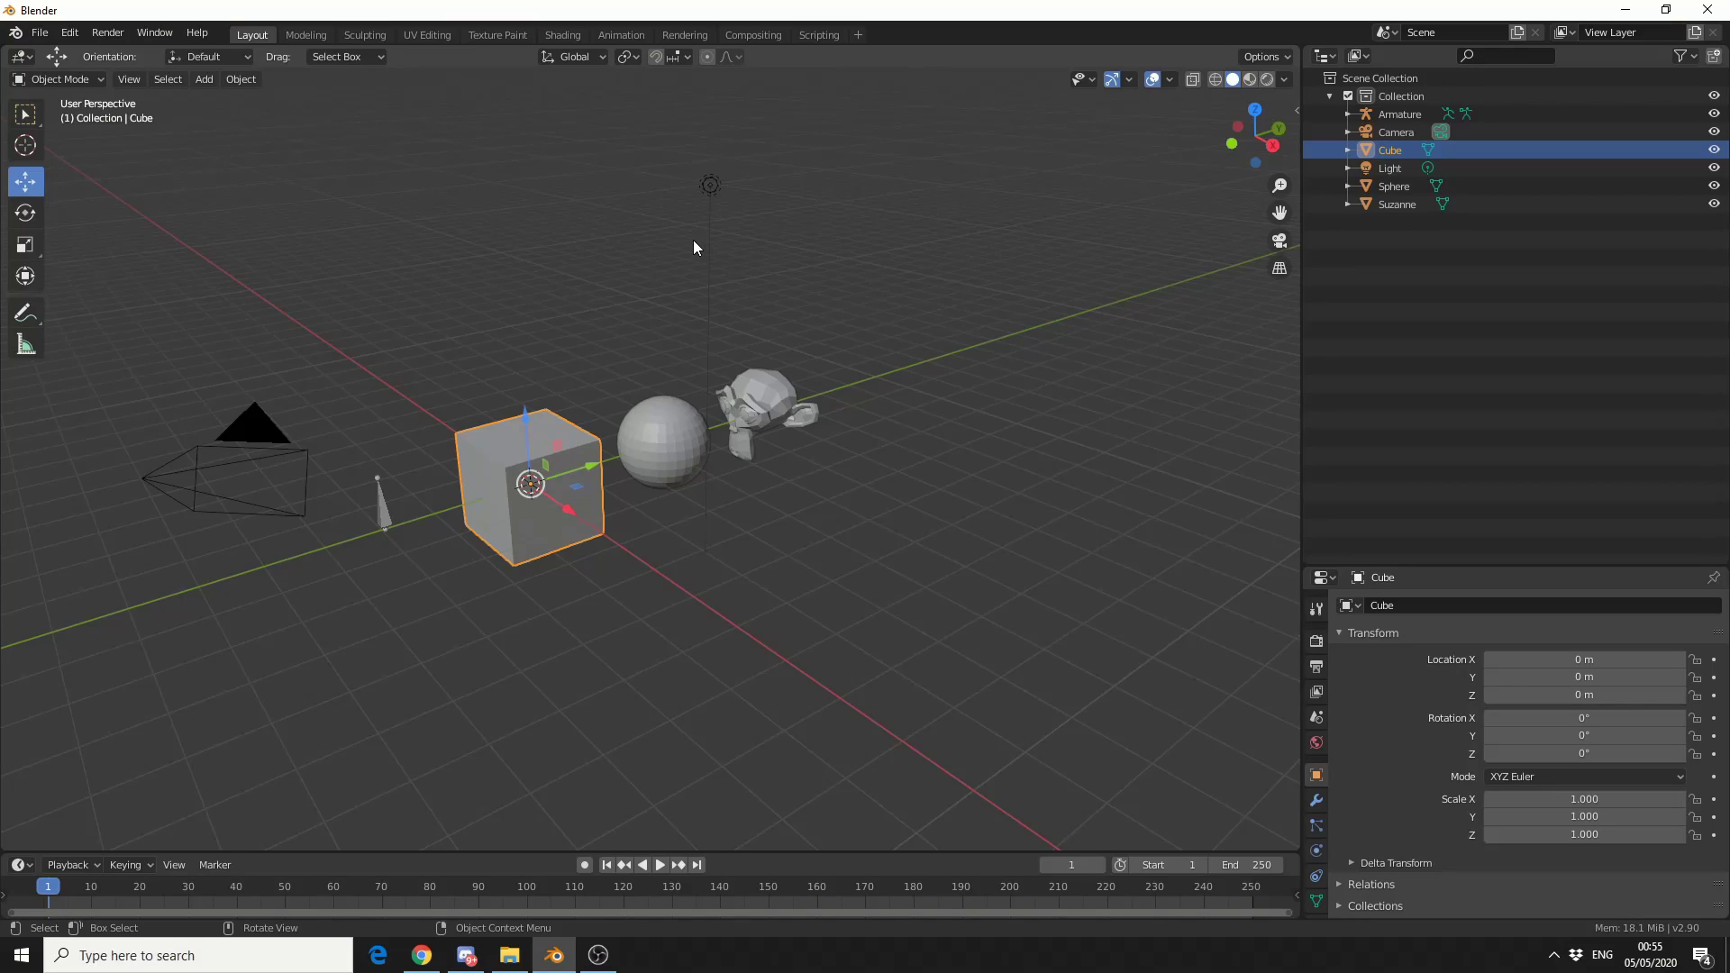
pyautogui.click(712, 188)
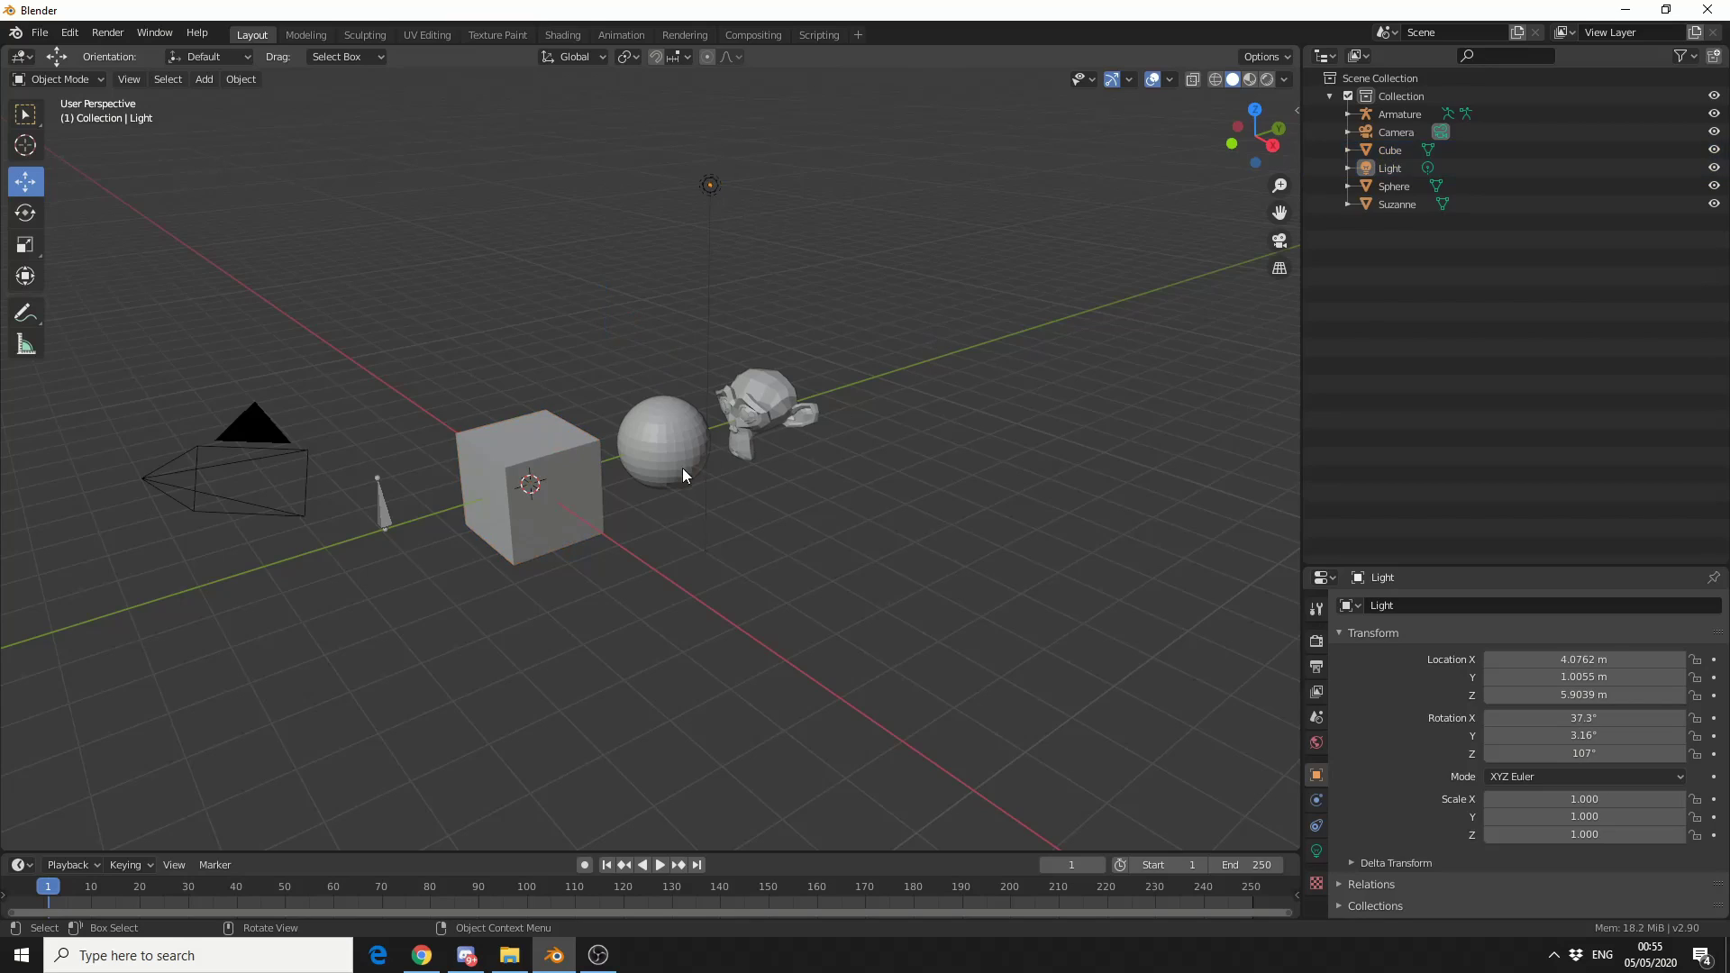
pyautogui.click(1391, 151)
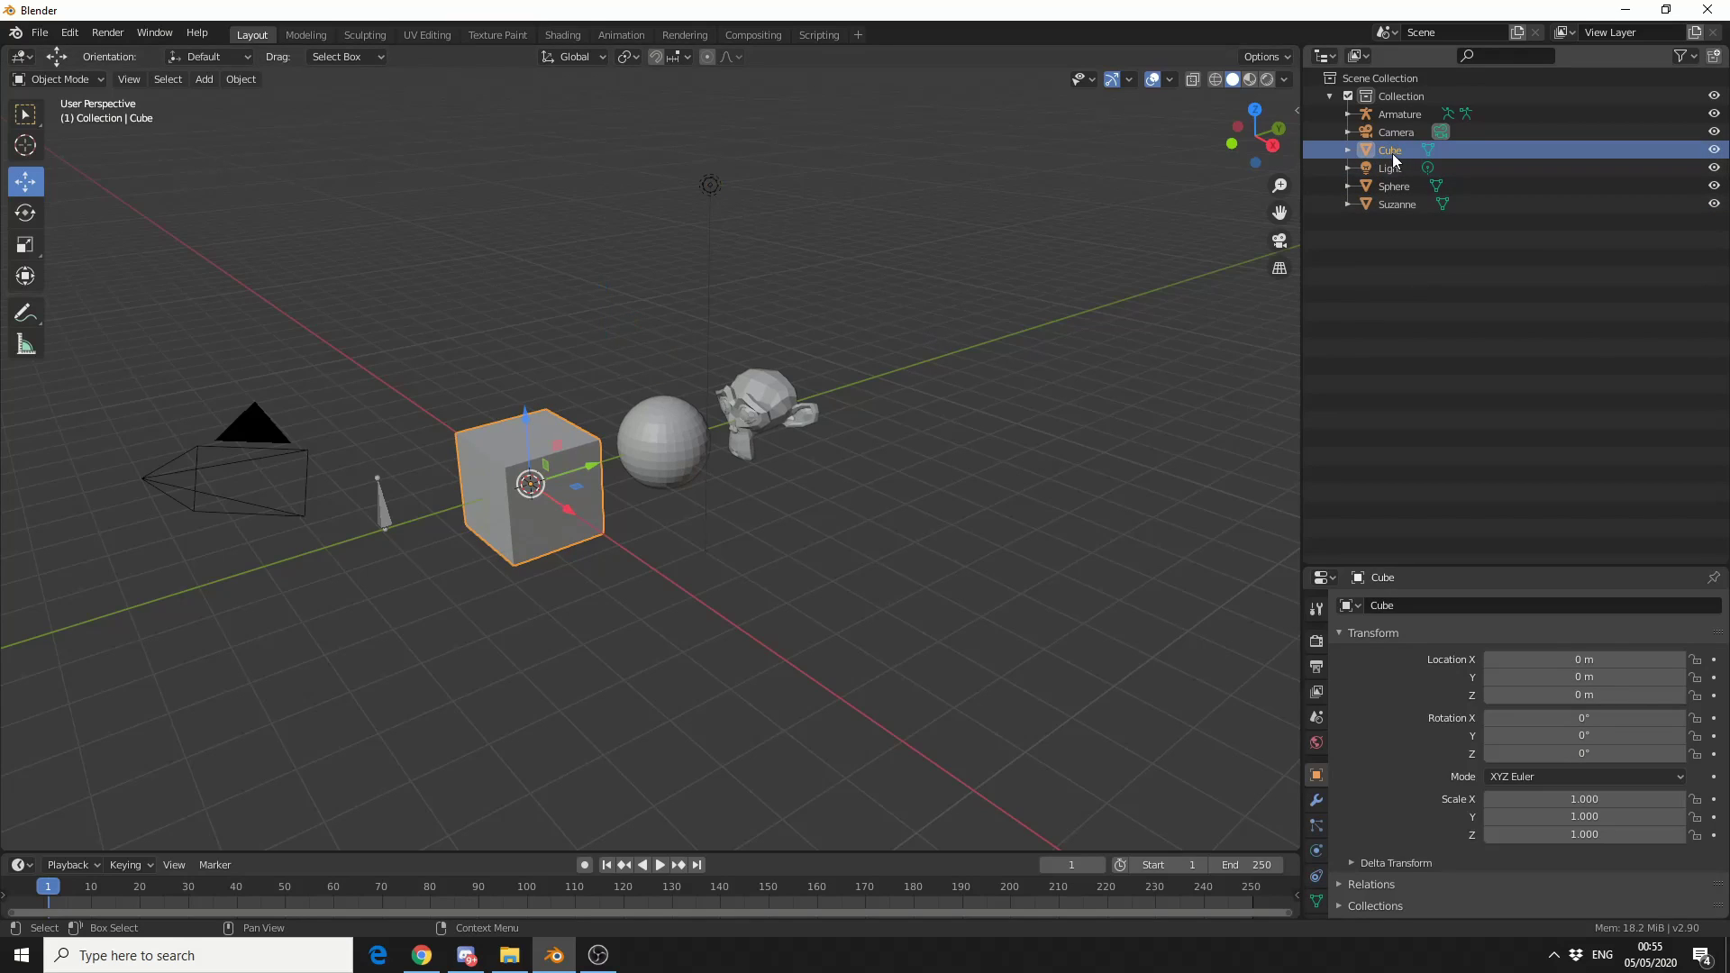
pyautogui.moveTo(1388, 151); pyautogui.dragTo(1386, 171)
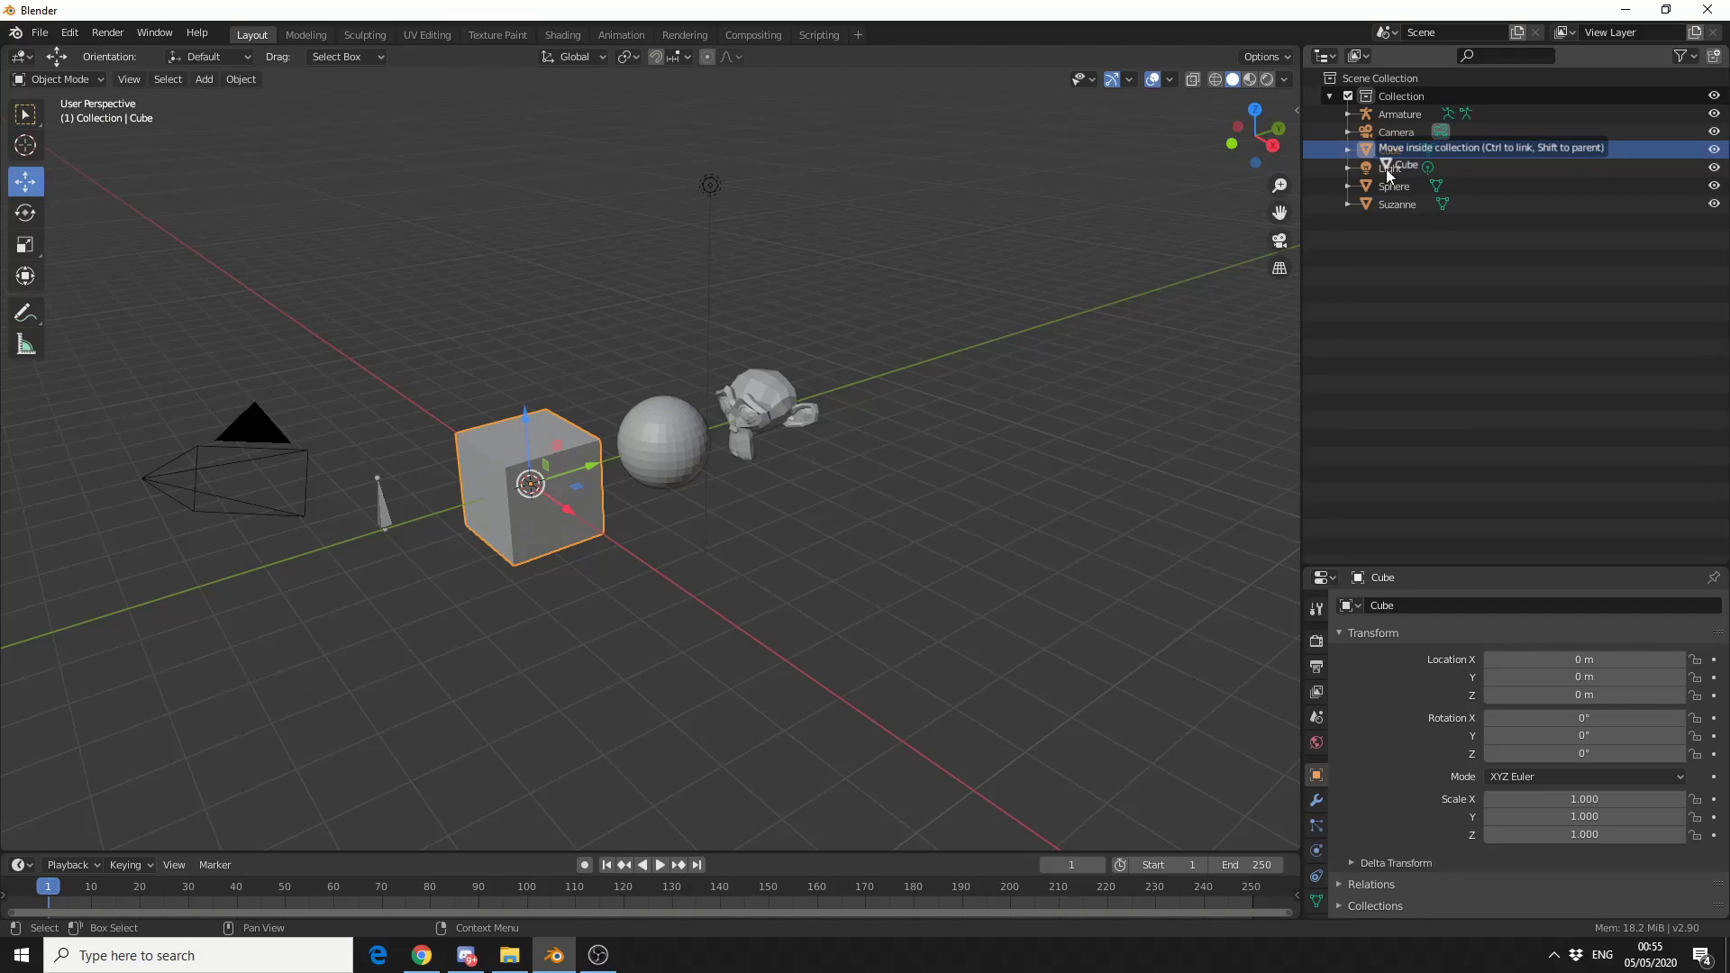
pyautogui.moveTo(1386, 170); pyautogui.dragTo(1386, 169)
pyautogui.click(716, 184)
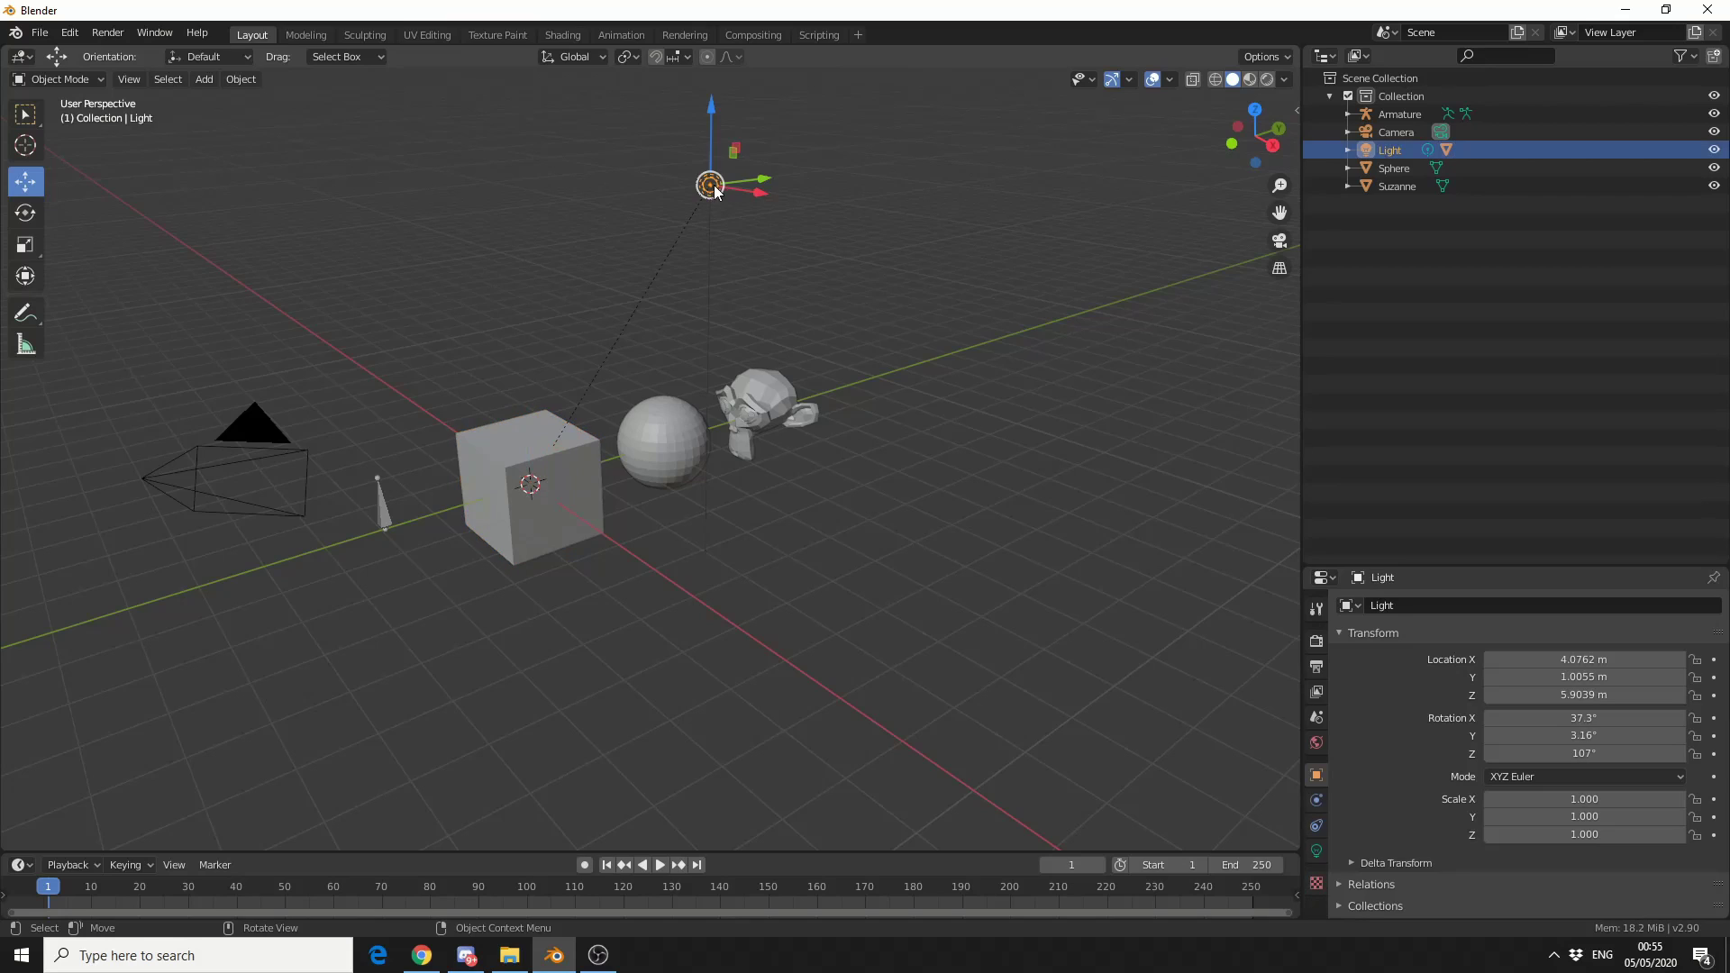
pyautogui.moveTo(766, 191)
pyautogui.mouseDown()
pyautogui.moveTo(990, 226)
pyautogui.moveTo(682, 176)
pyautogui.moveTo(757, 190)
pyautogui.mouseUp()
# Parent the Sphere to Suzanne using the Object parent type.
pyautogui.click(667, 443)
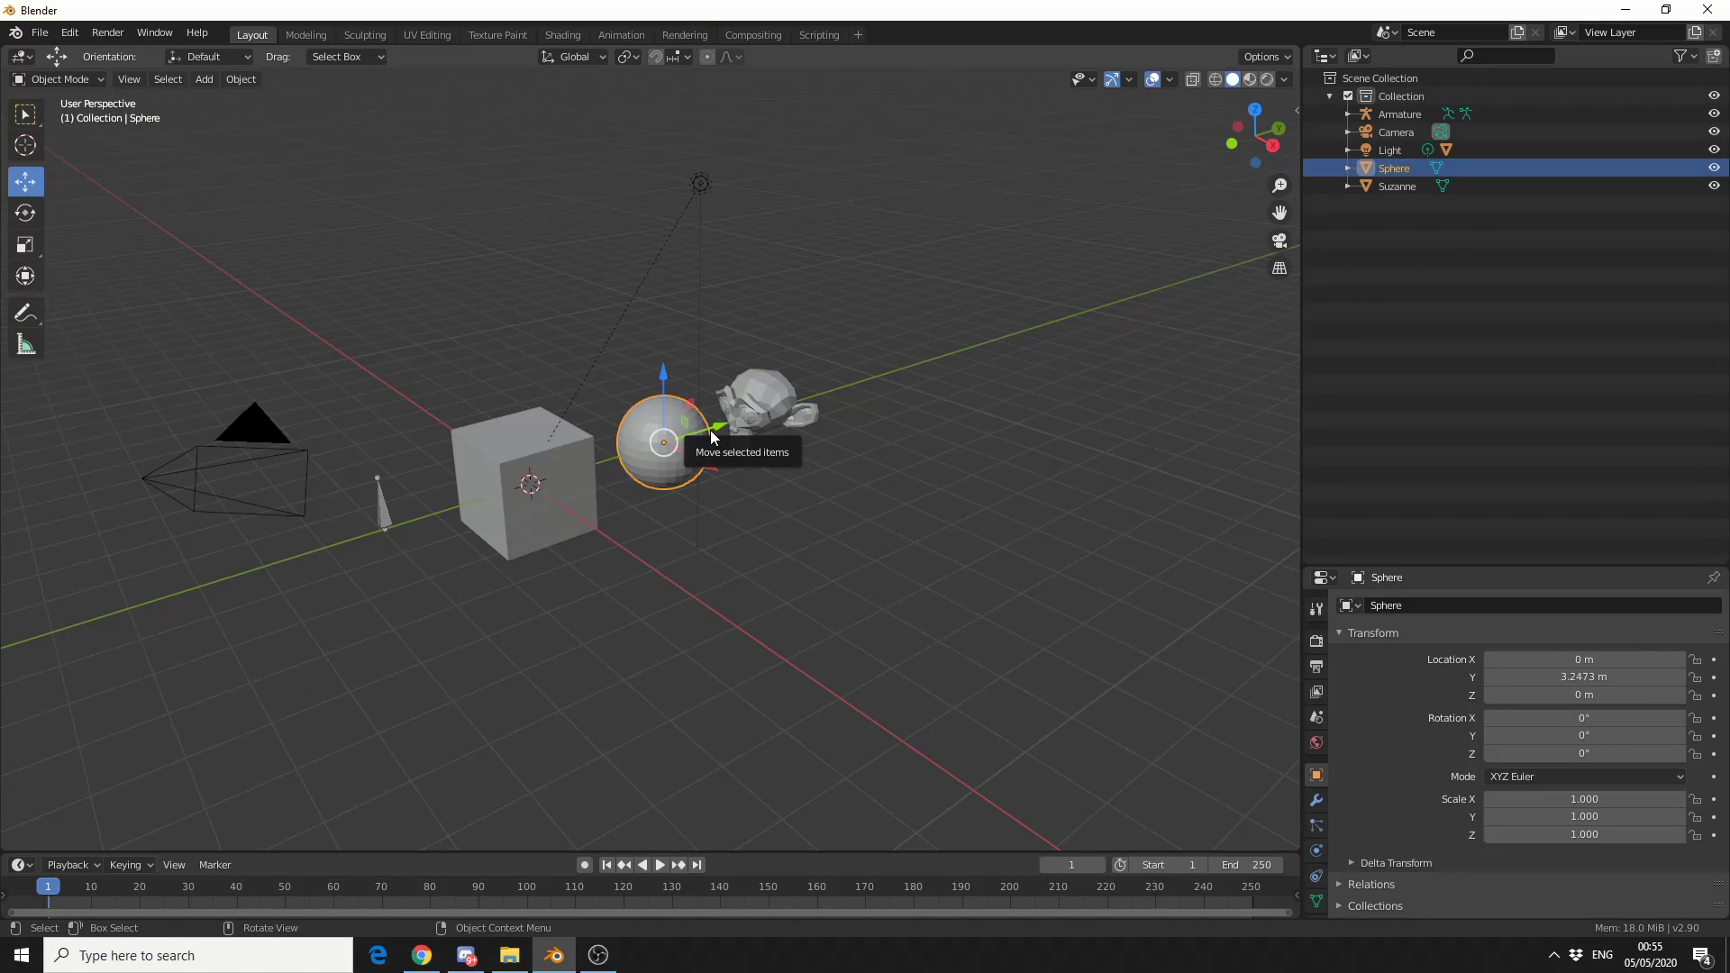
pyautogui.keyDown('shift'); pyautogui.click(760, 407); pyautogui.keyUp('shift')
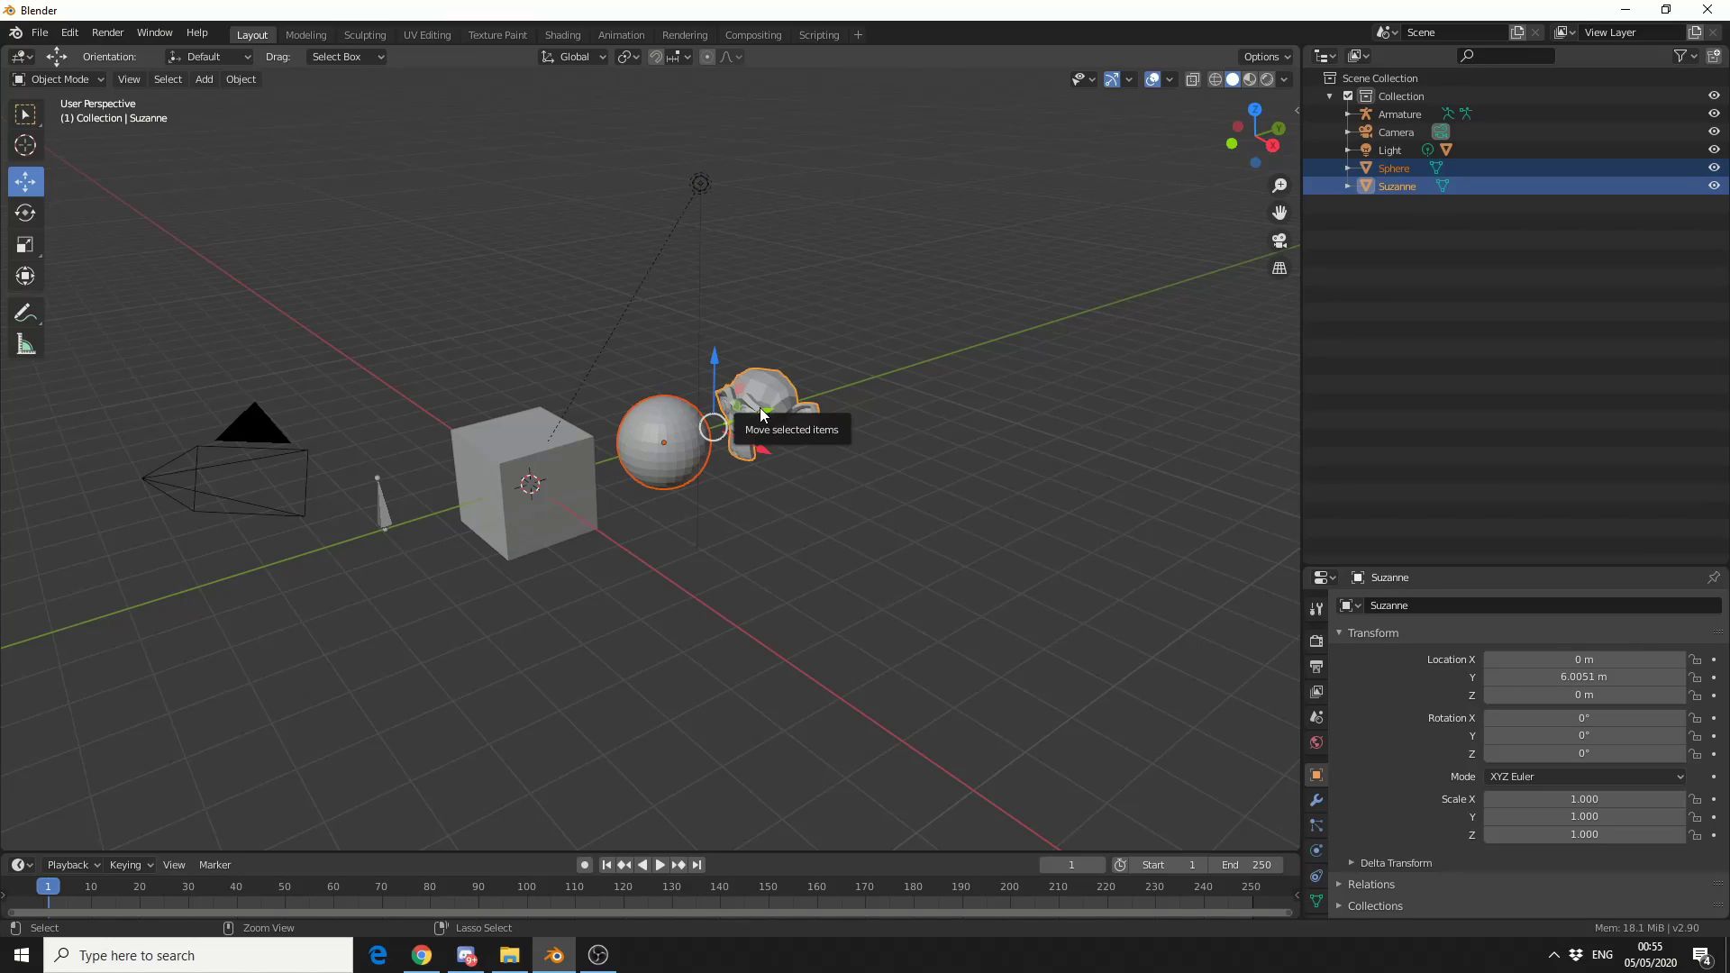
pyautogui.hotkey('ctrl', 'p')
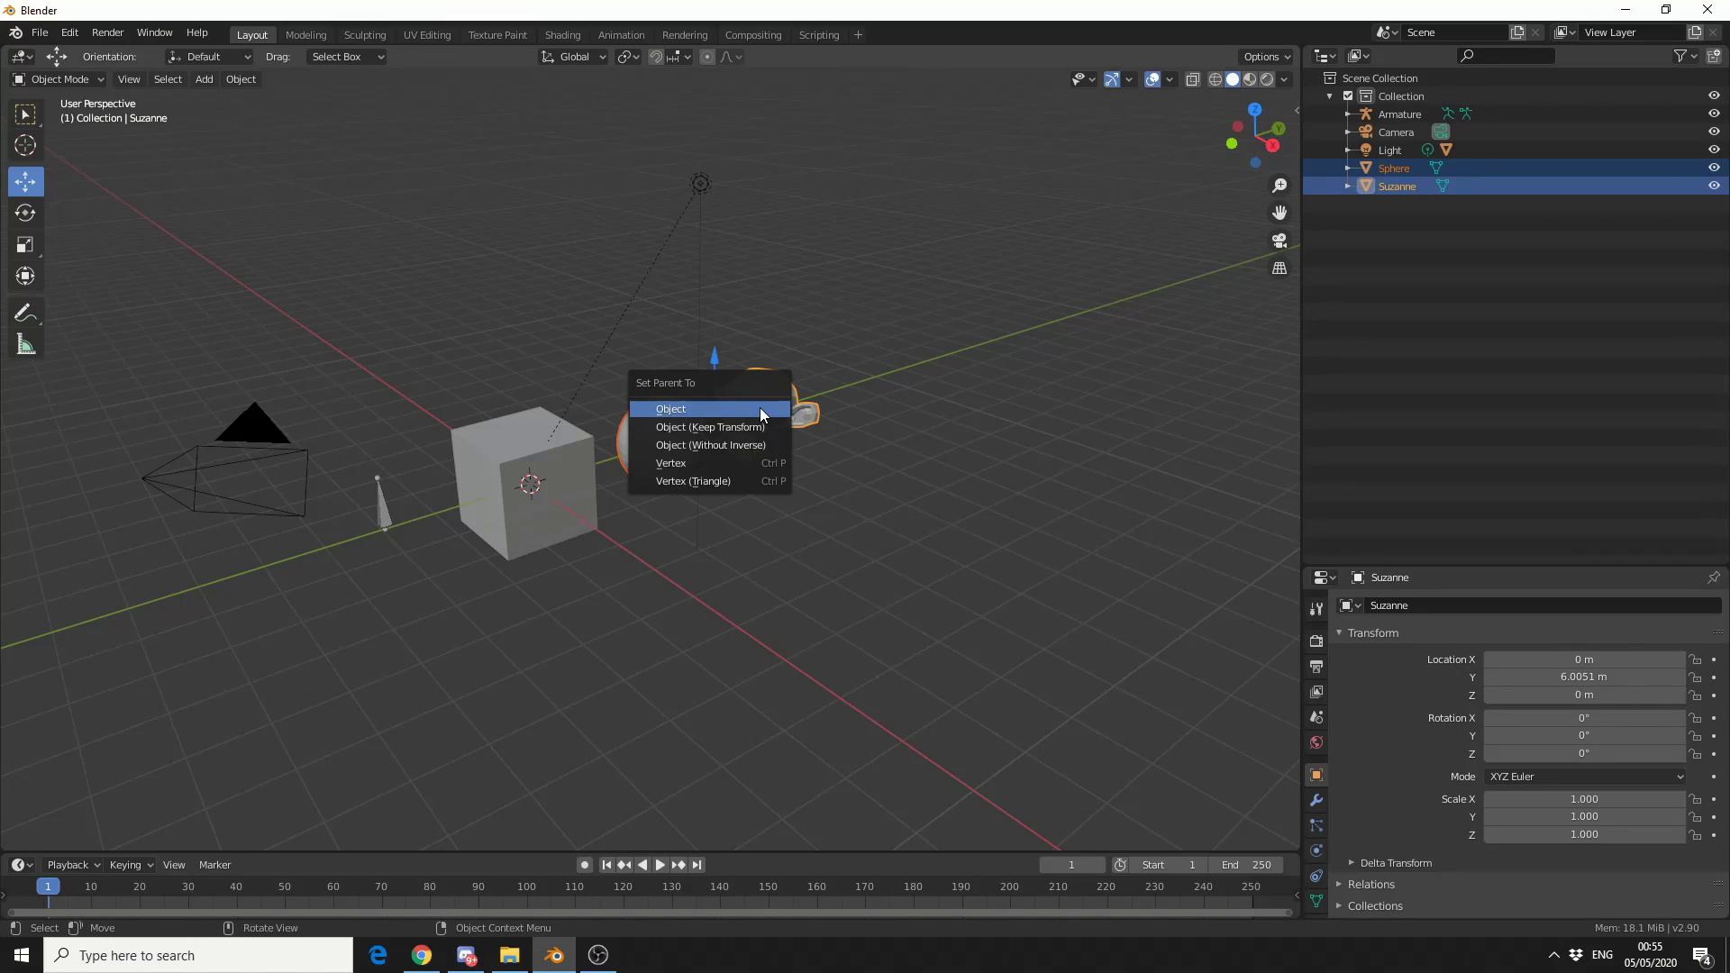
pyautogui.click(760, 407)
pyautogui.click(917, 409)
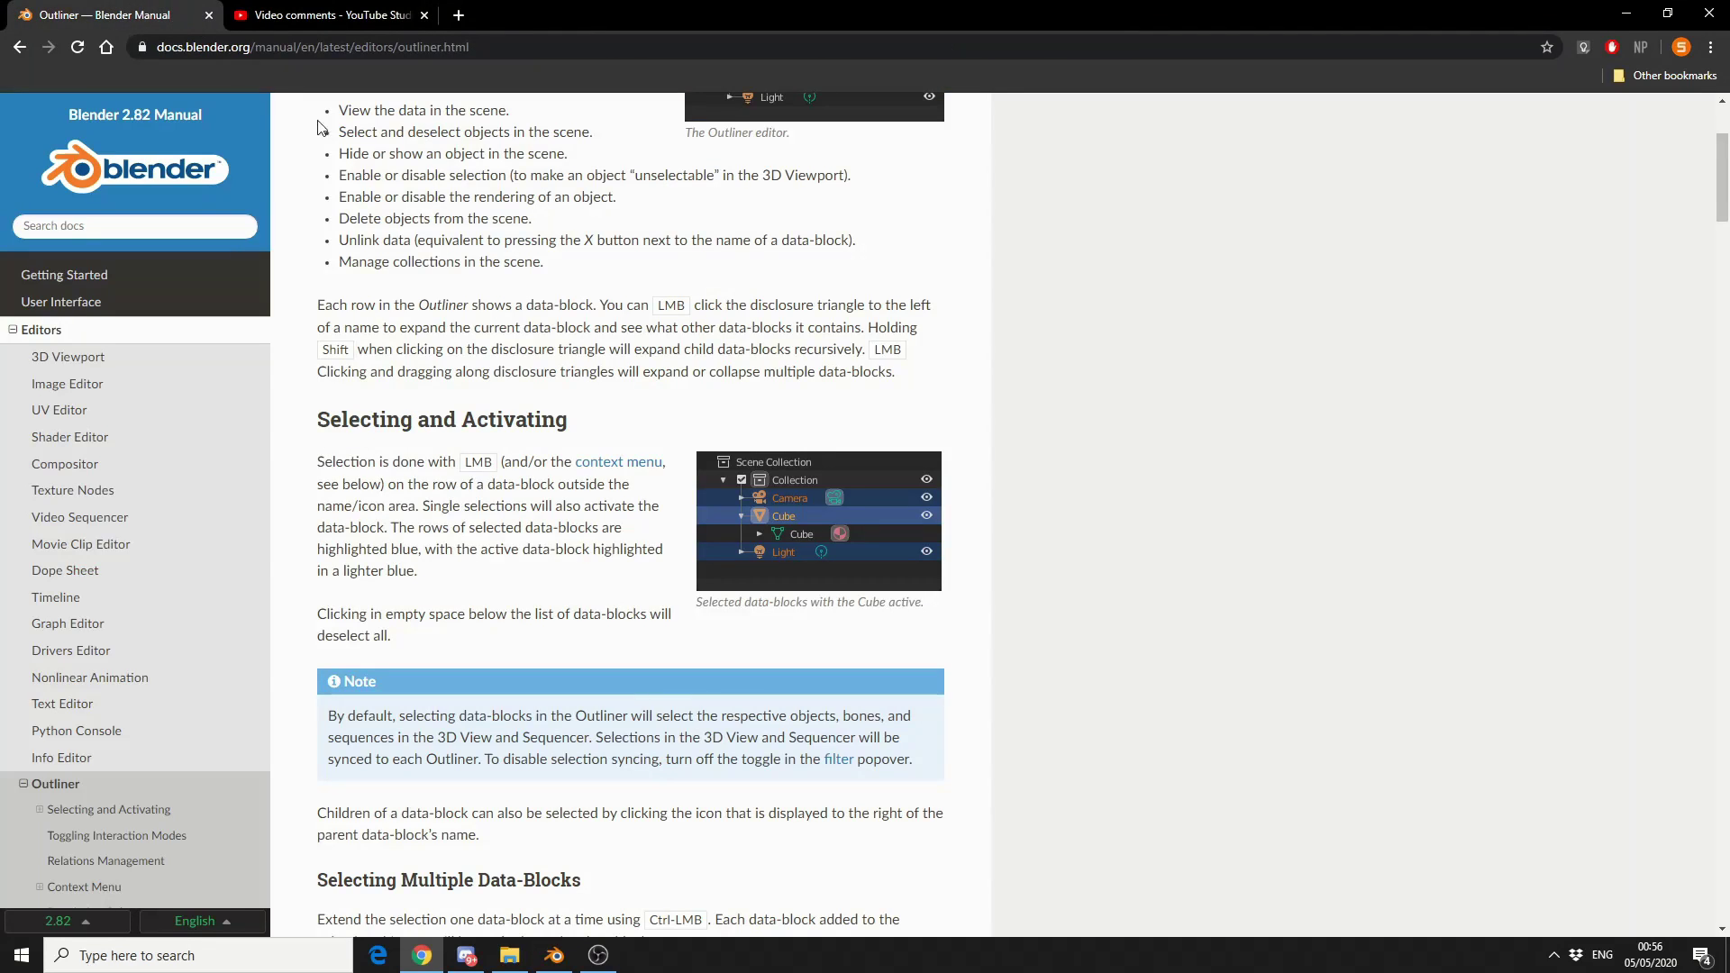
# Switch to Chrome and examine the Selecting and Activating section of the Blender manual's Outliner page.
pyautogui.scroll(3, 747, 522)
pyautogui.scroll(-10, 792, 478)
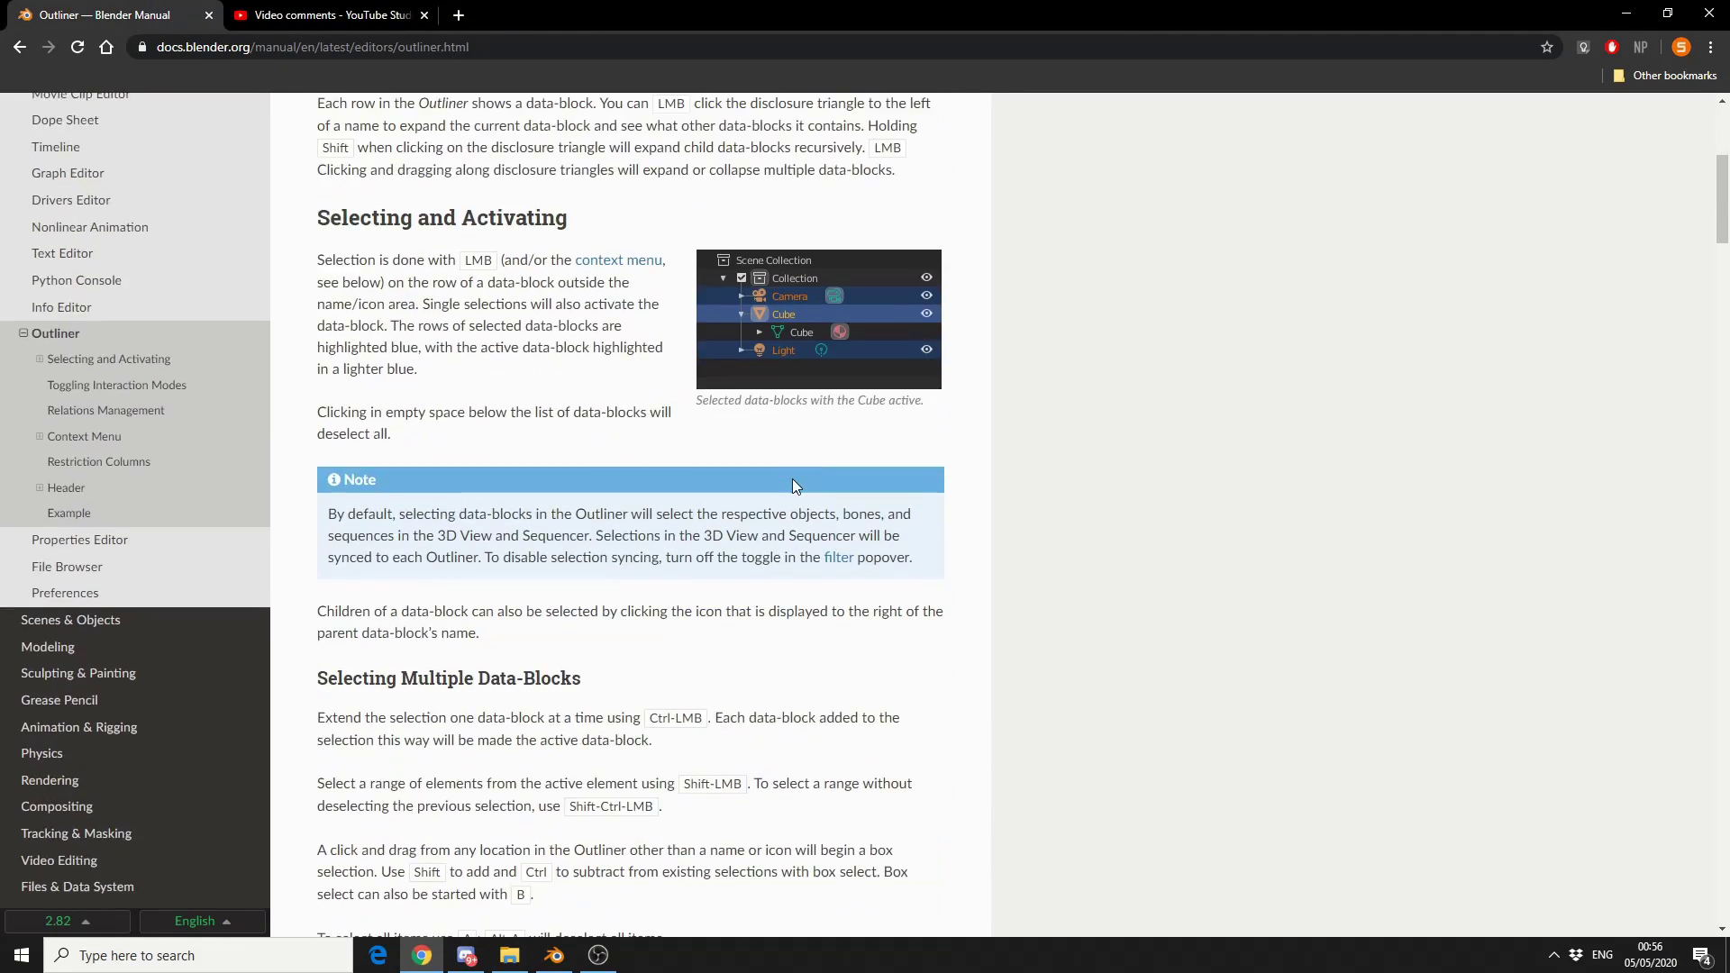
# Switch back to Blender, hide the Sphere from the Outliner, and show it again.
pyautogui.scroll(-3, 795, 486)
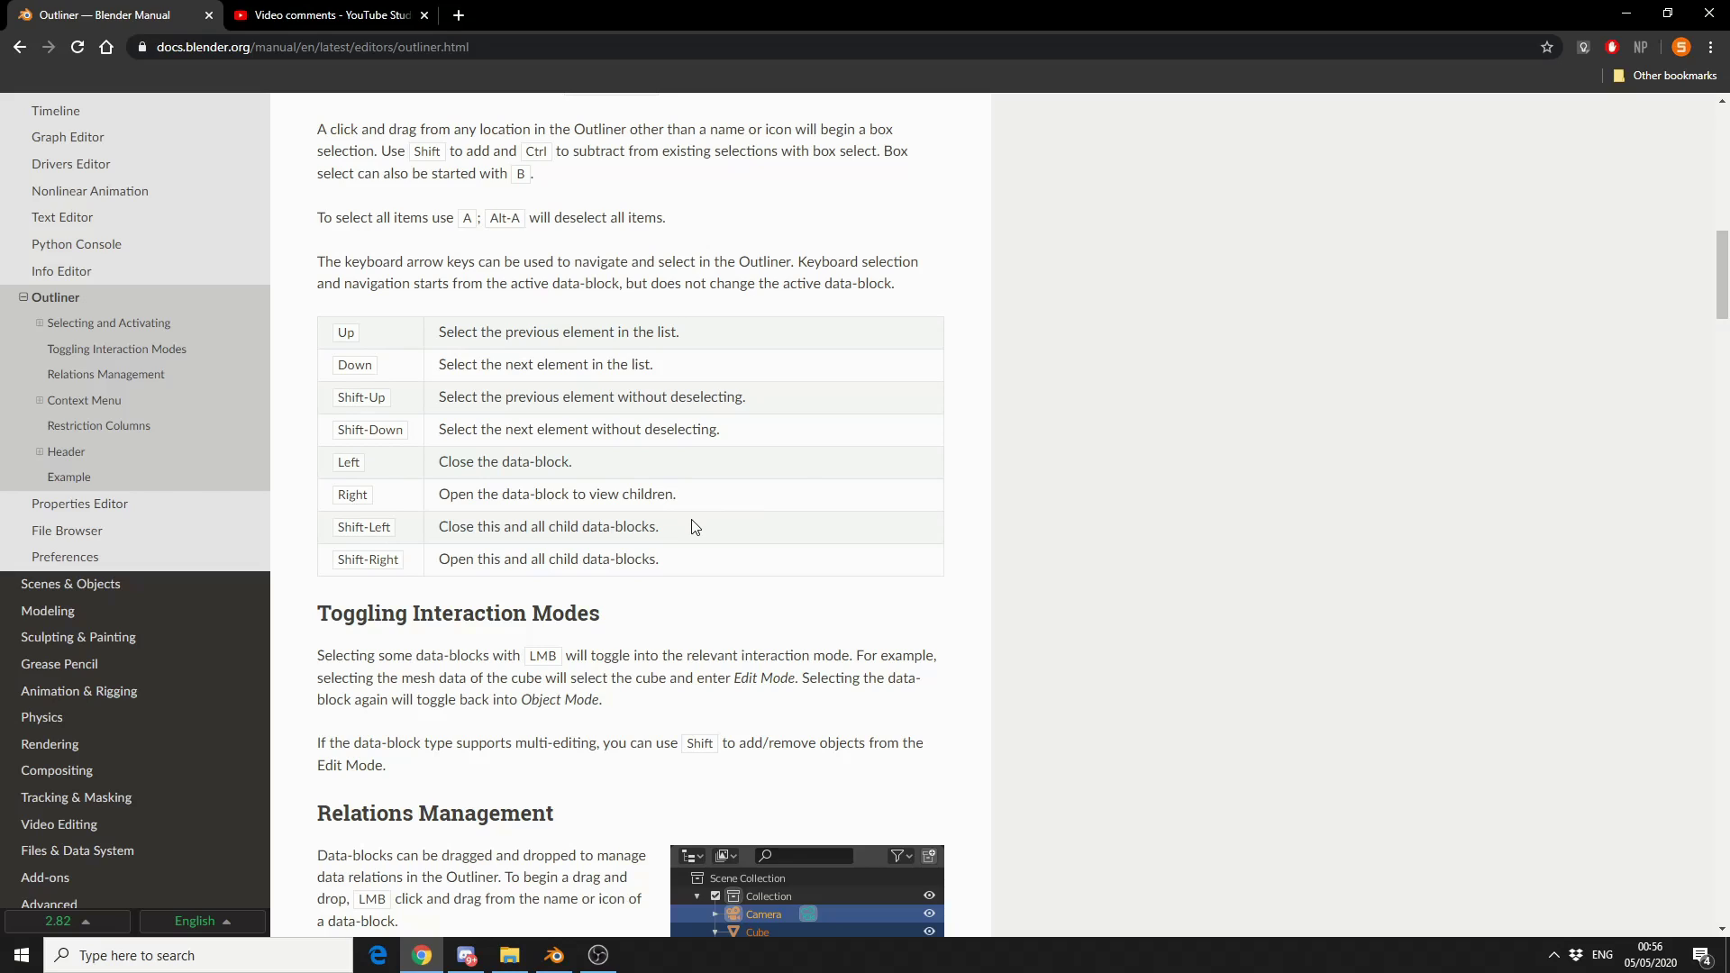
pyautogui.click(1632, 14)
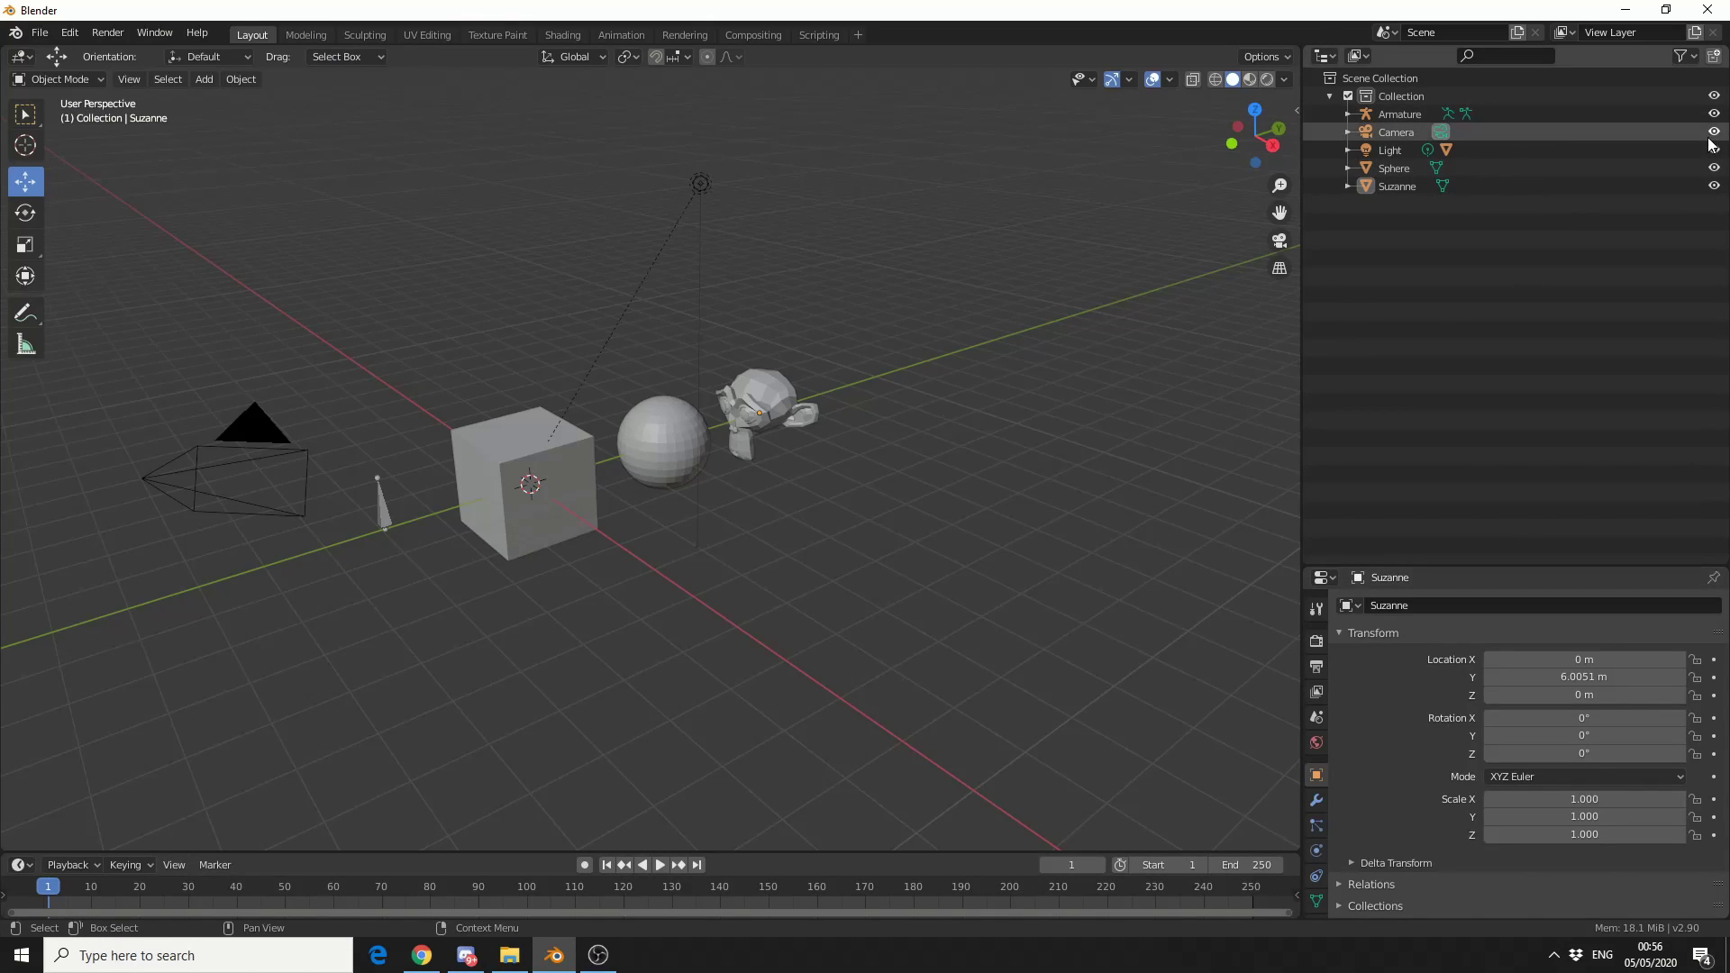
pyautogui.click(1714, 167)
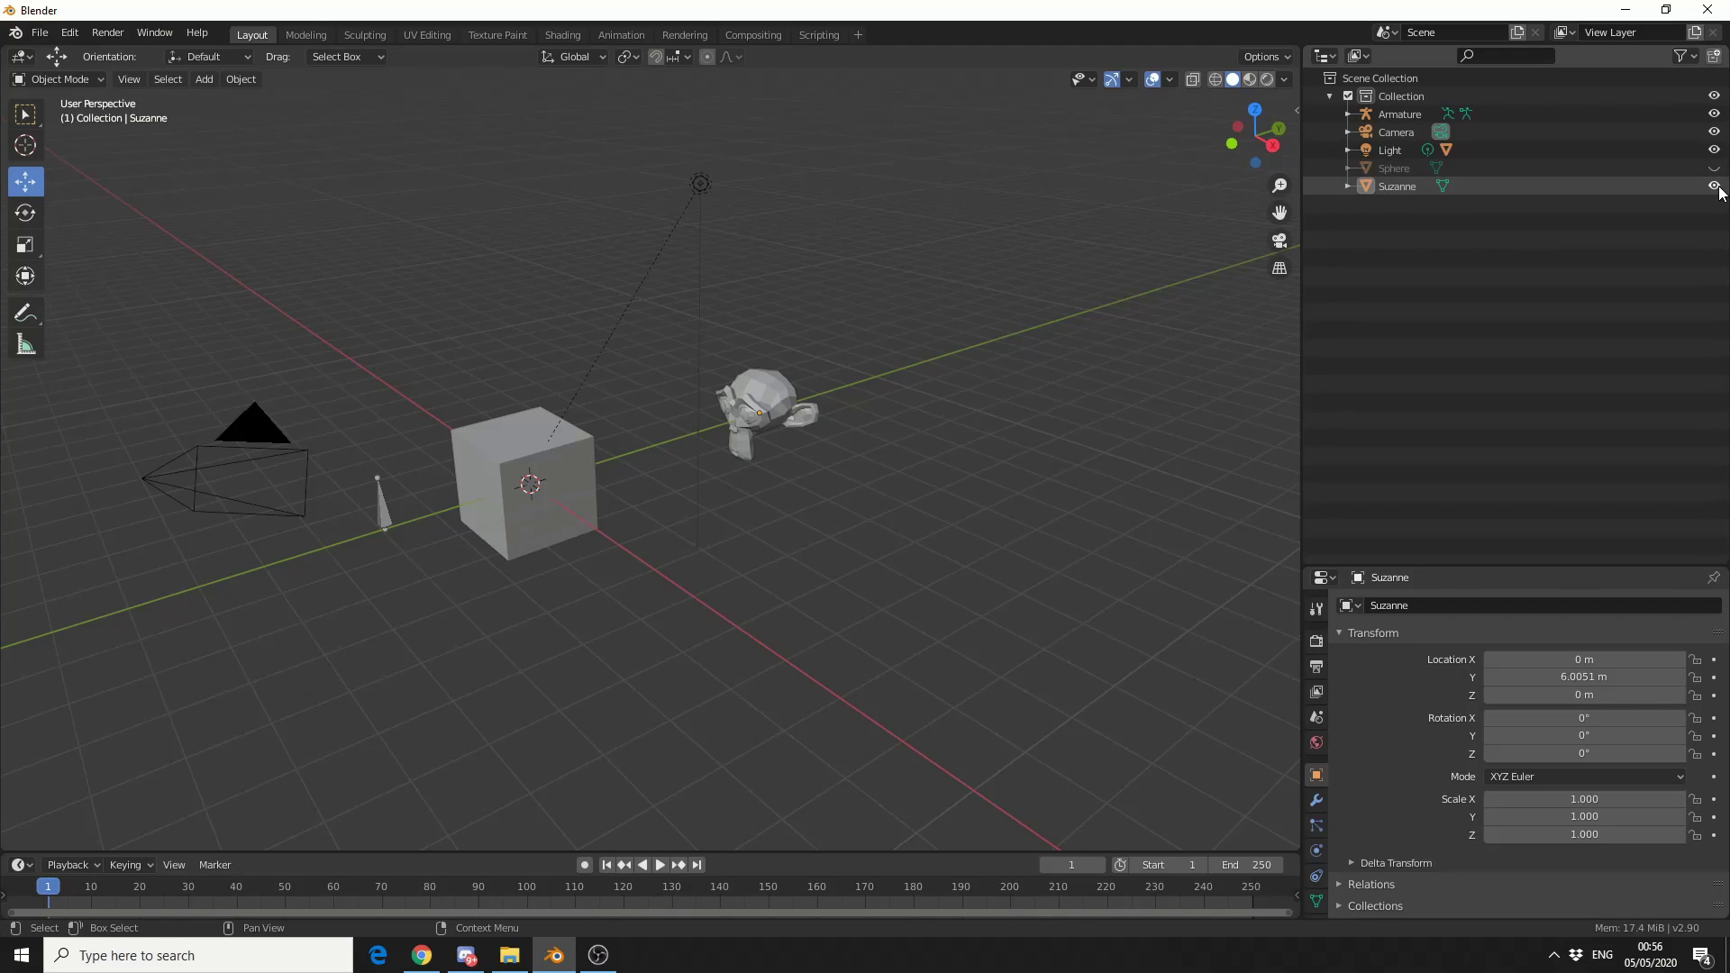
pyautogui.click(1714, 167)
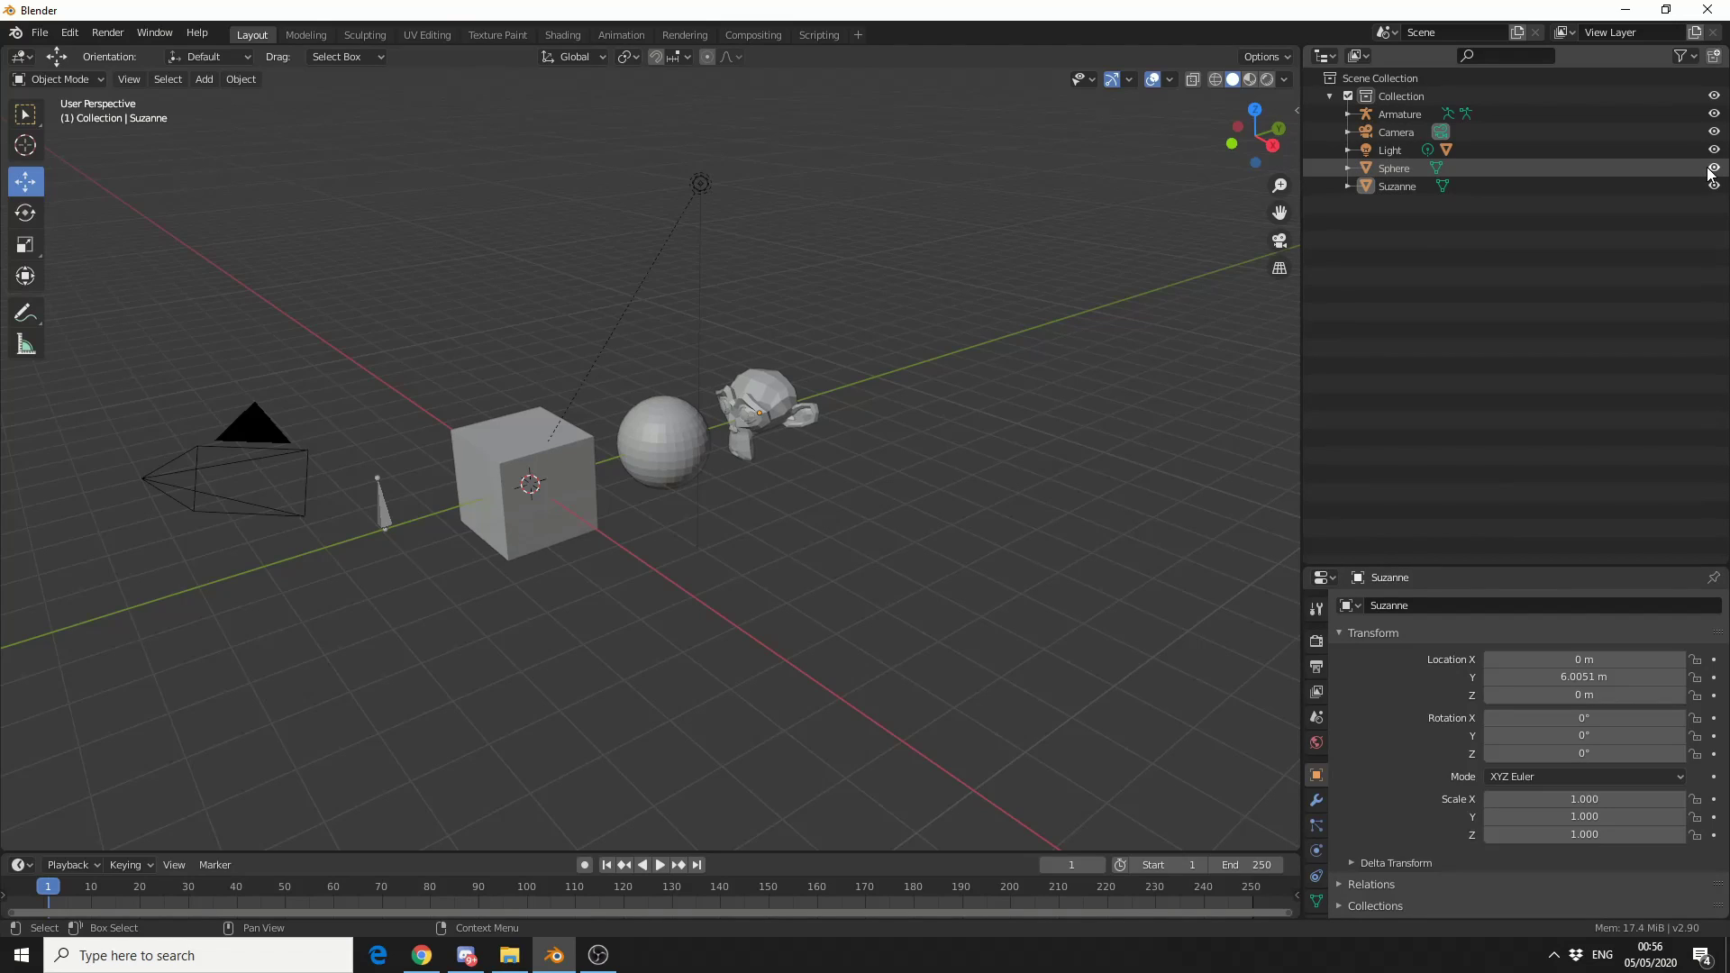
# Enable all the restriction toggle columns in the Outliner's filter options.
pyautogui.click(1681, 58)
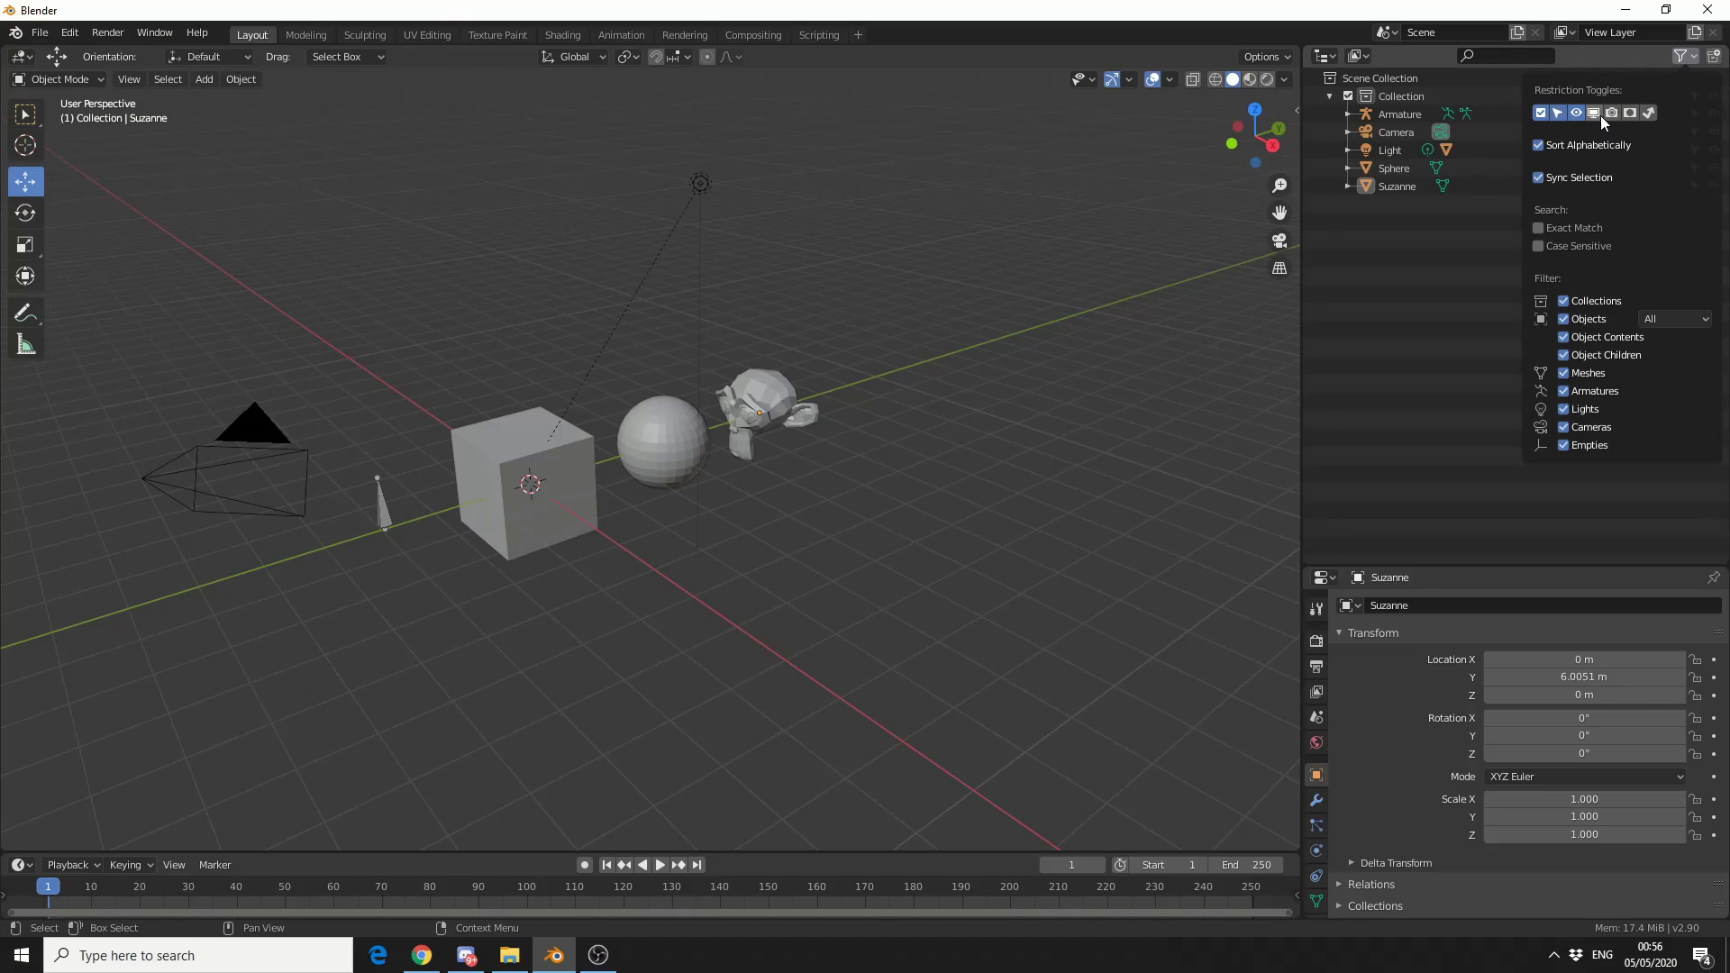
pyautogui.click(1645, 113)
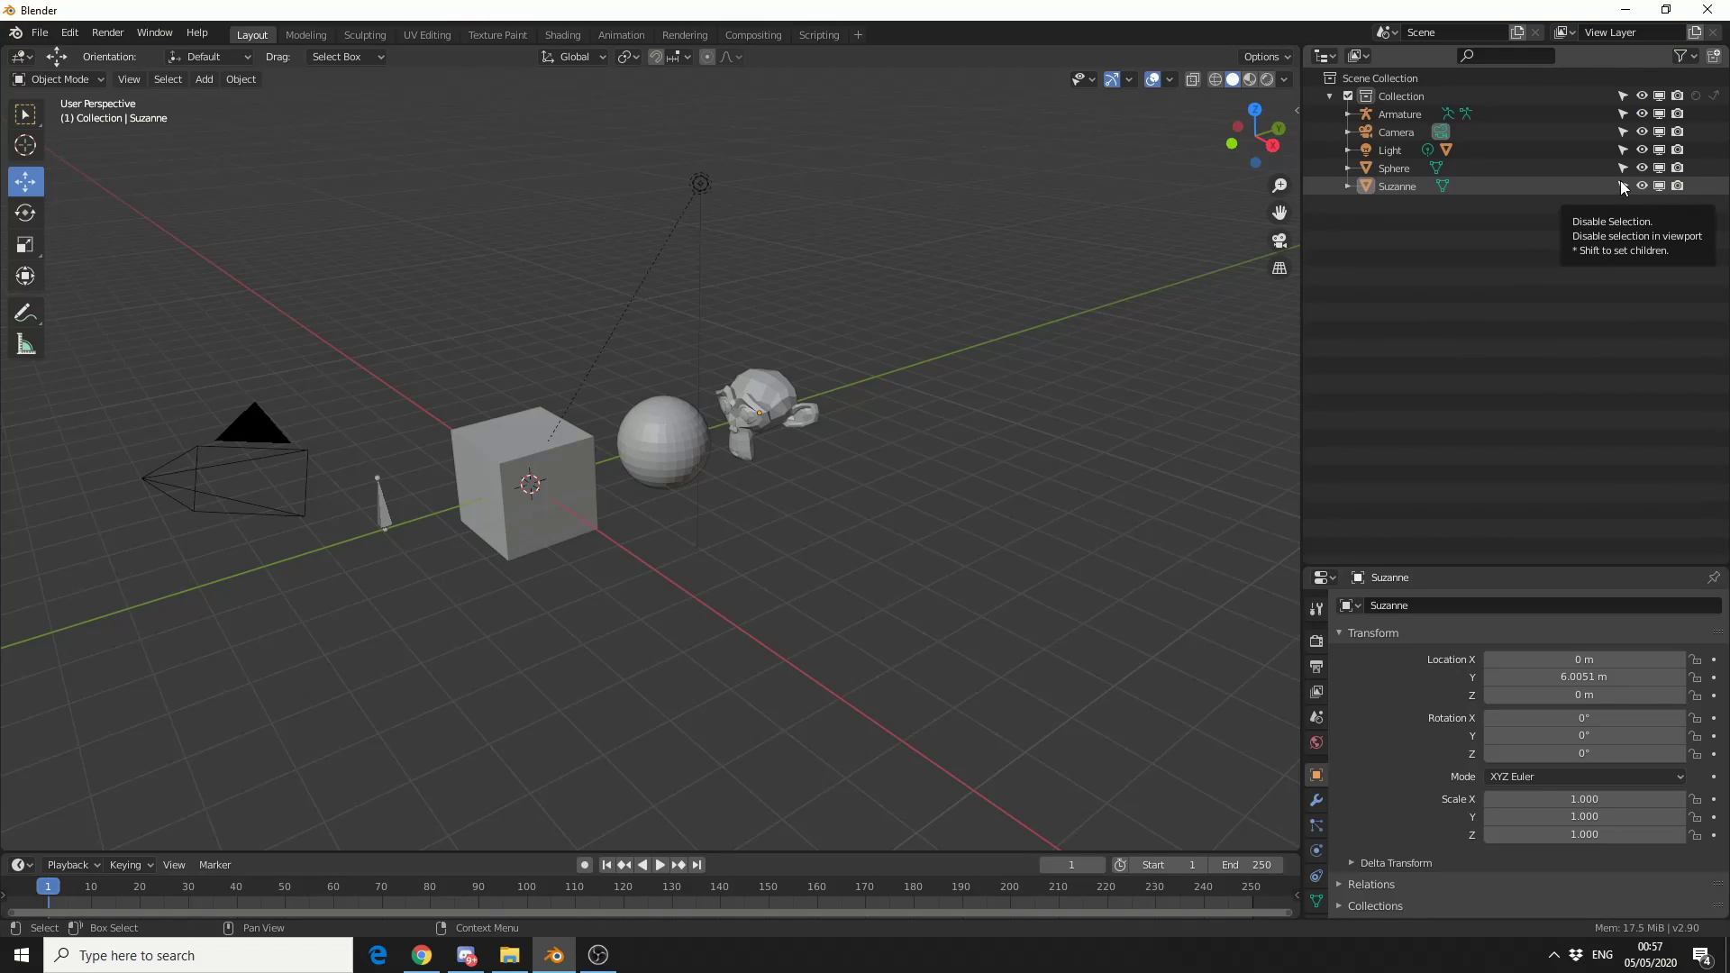
# Disable viewport selection for Suzanne, test selecting in the 3D viewport, and restore Suzanne's toggle.
pyautogui.click(1621, 185)
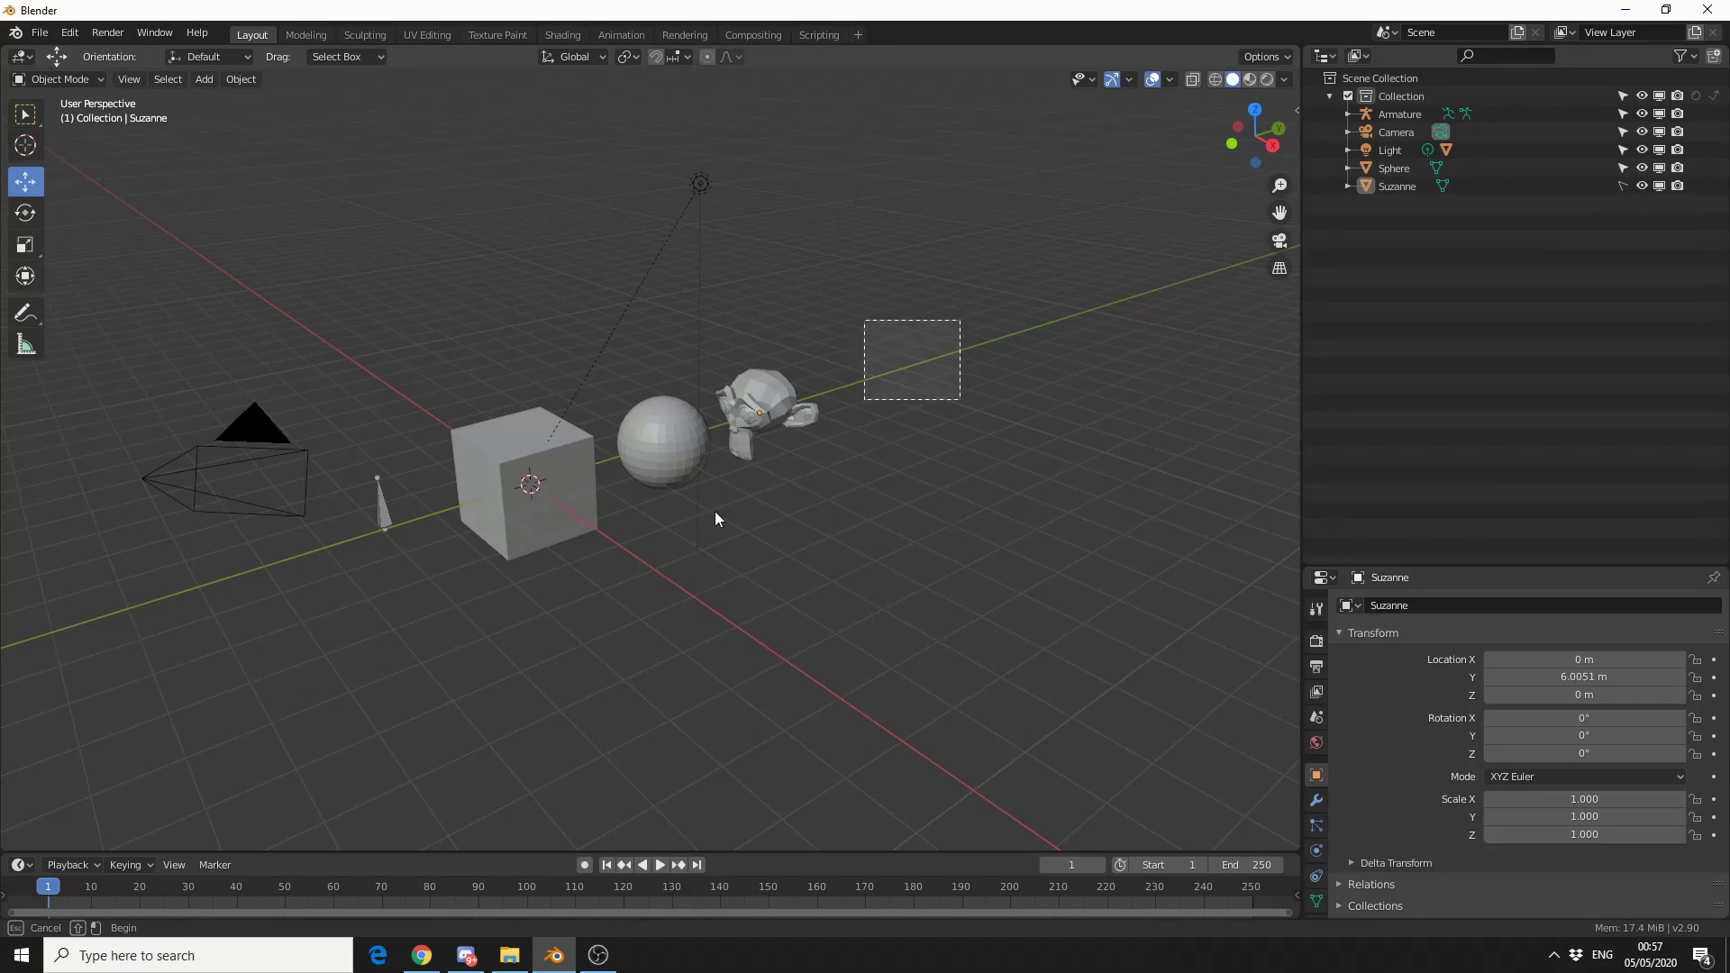
pyautogui.click(662, 442)
pyautogui.click(944, 591)
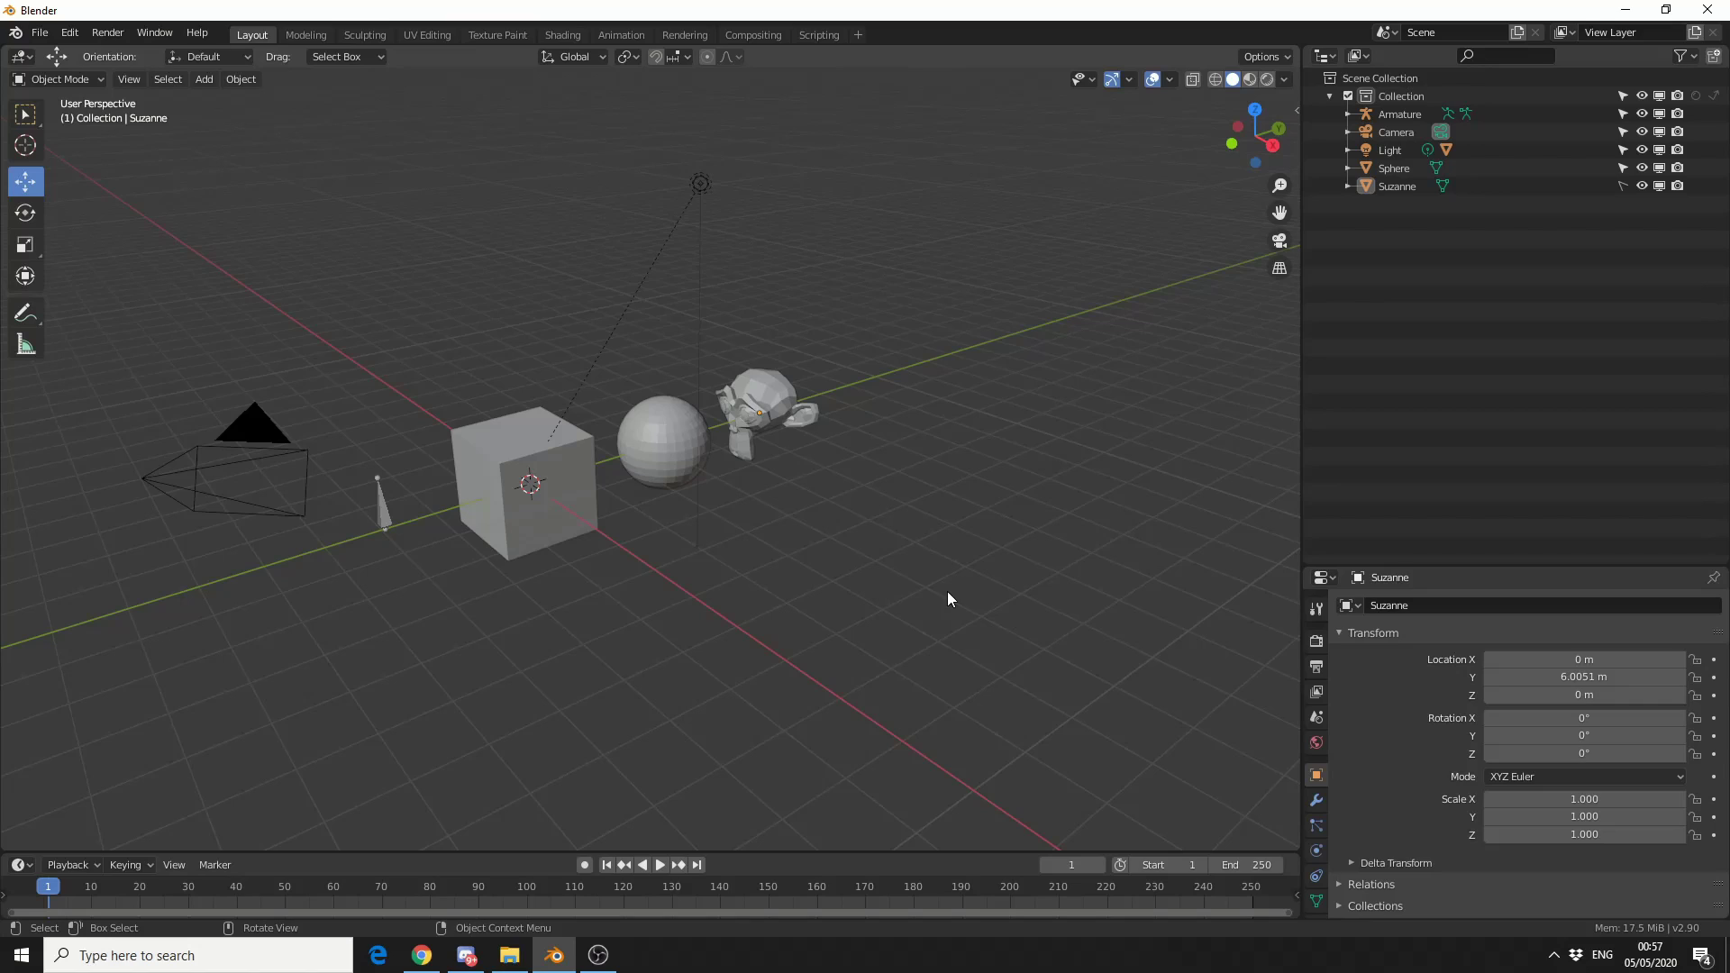
pyautogui.click(1678, 185)
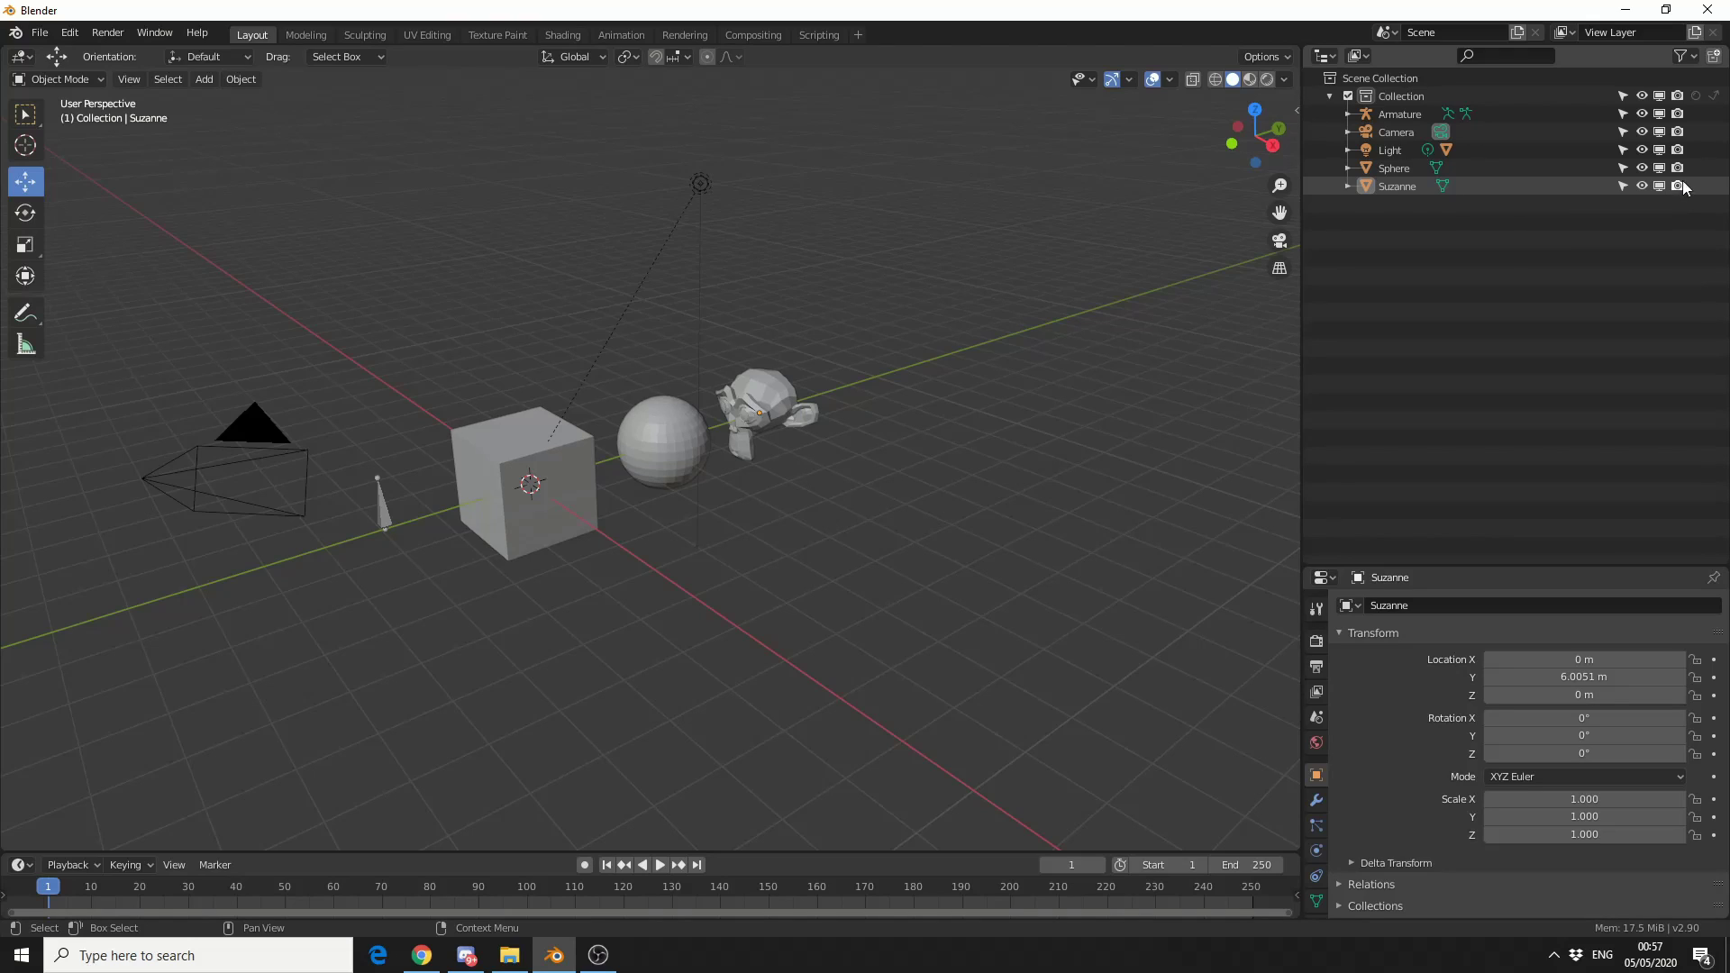
# Switch Sort Alphabetically and the Collections filter off and back on in the Outliner's filter options.
pyautogui.click(1680, 57)
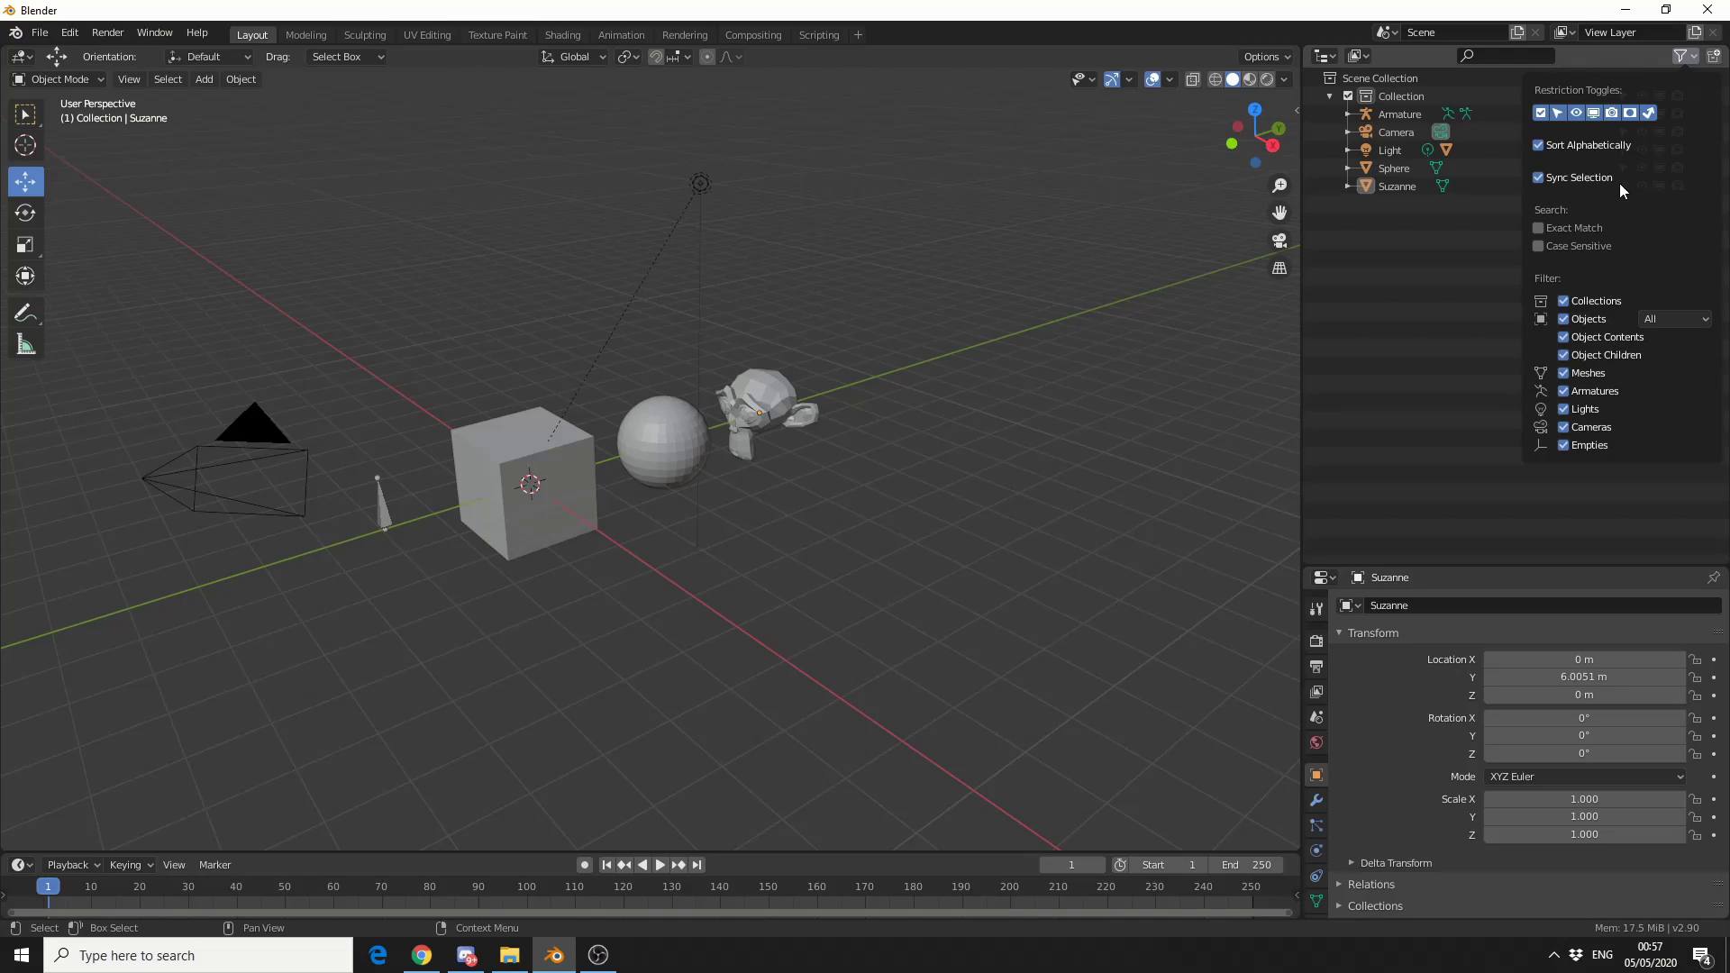
pyautogui.click(1608, 143)
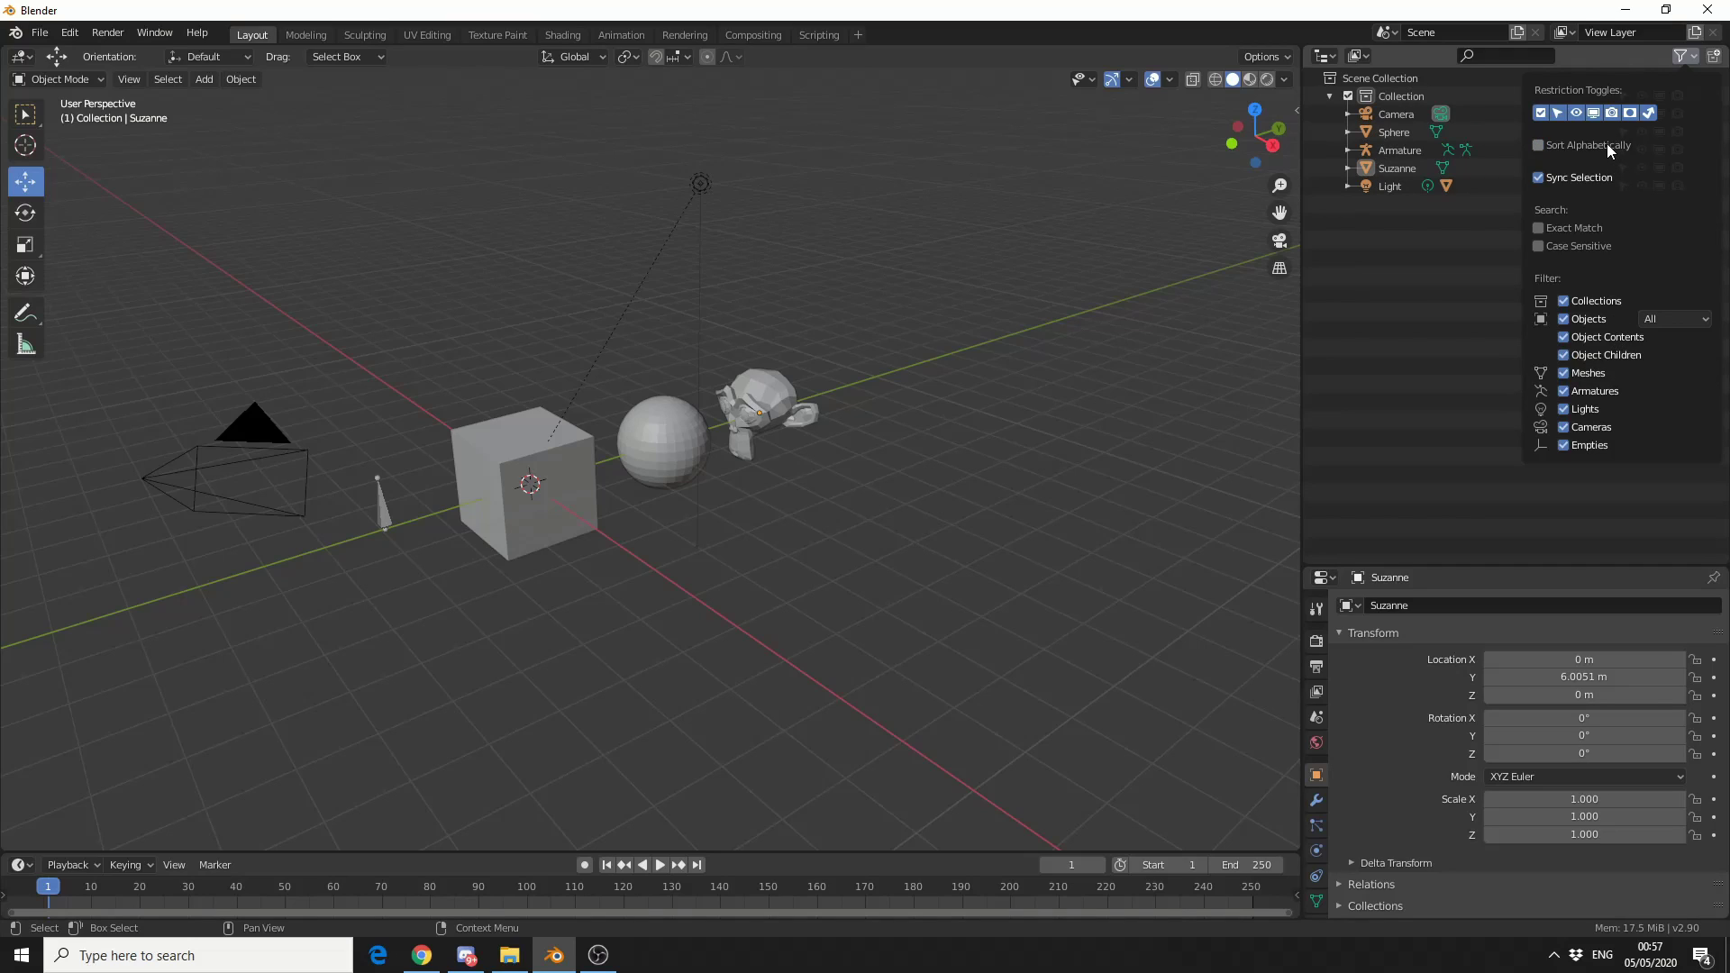
pyautogui.click(1608, 143)
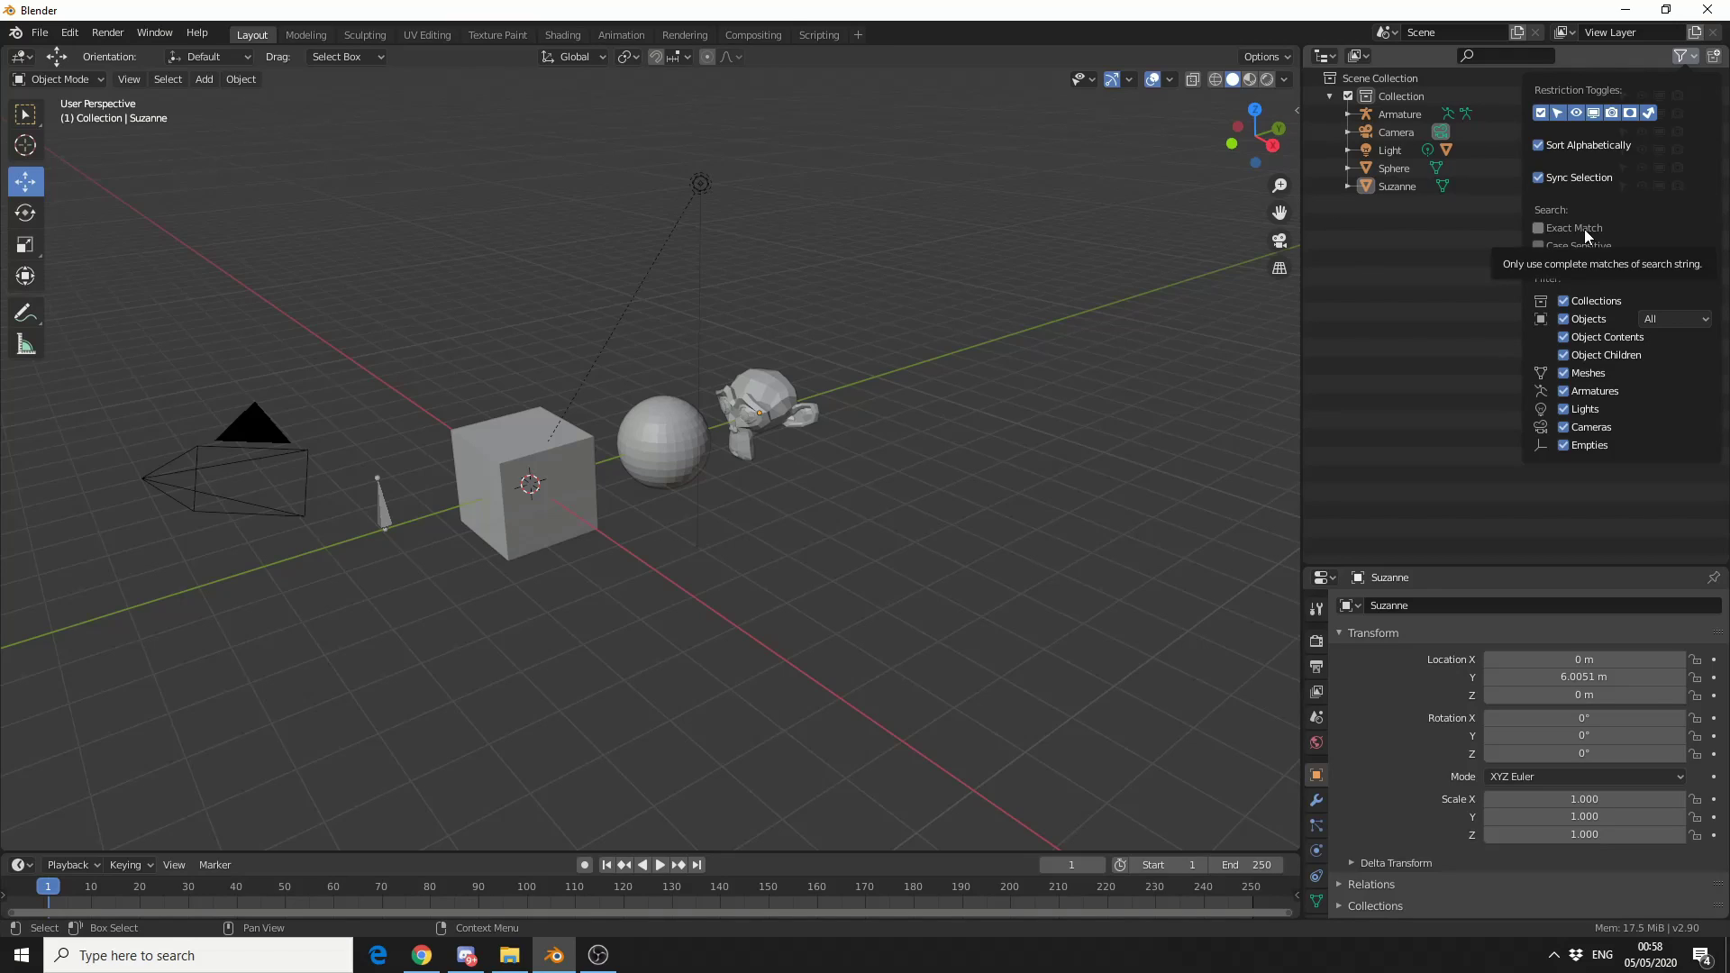
pyautogui.click(1568, 298)
pyautogui.click(1568, 297)
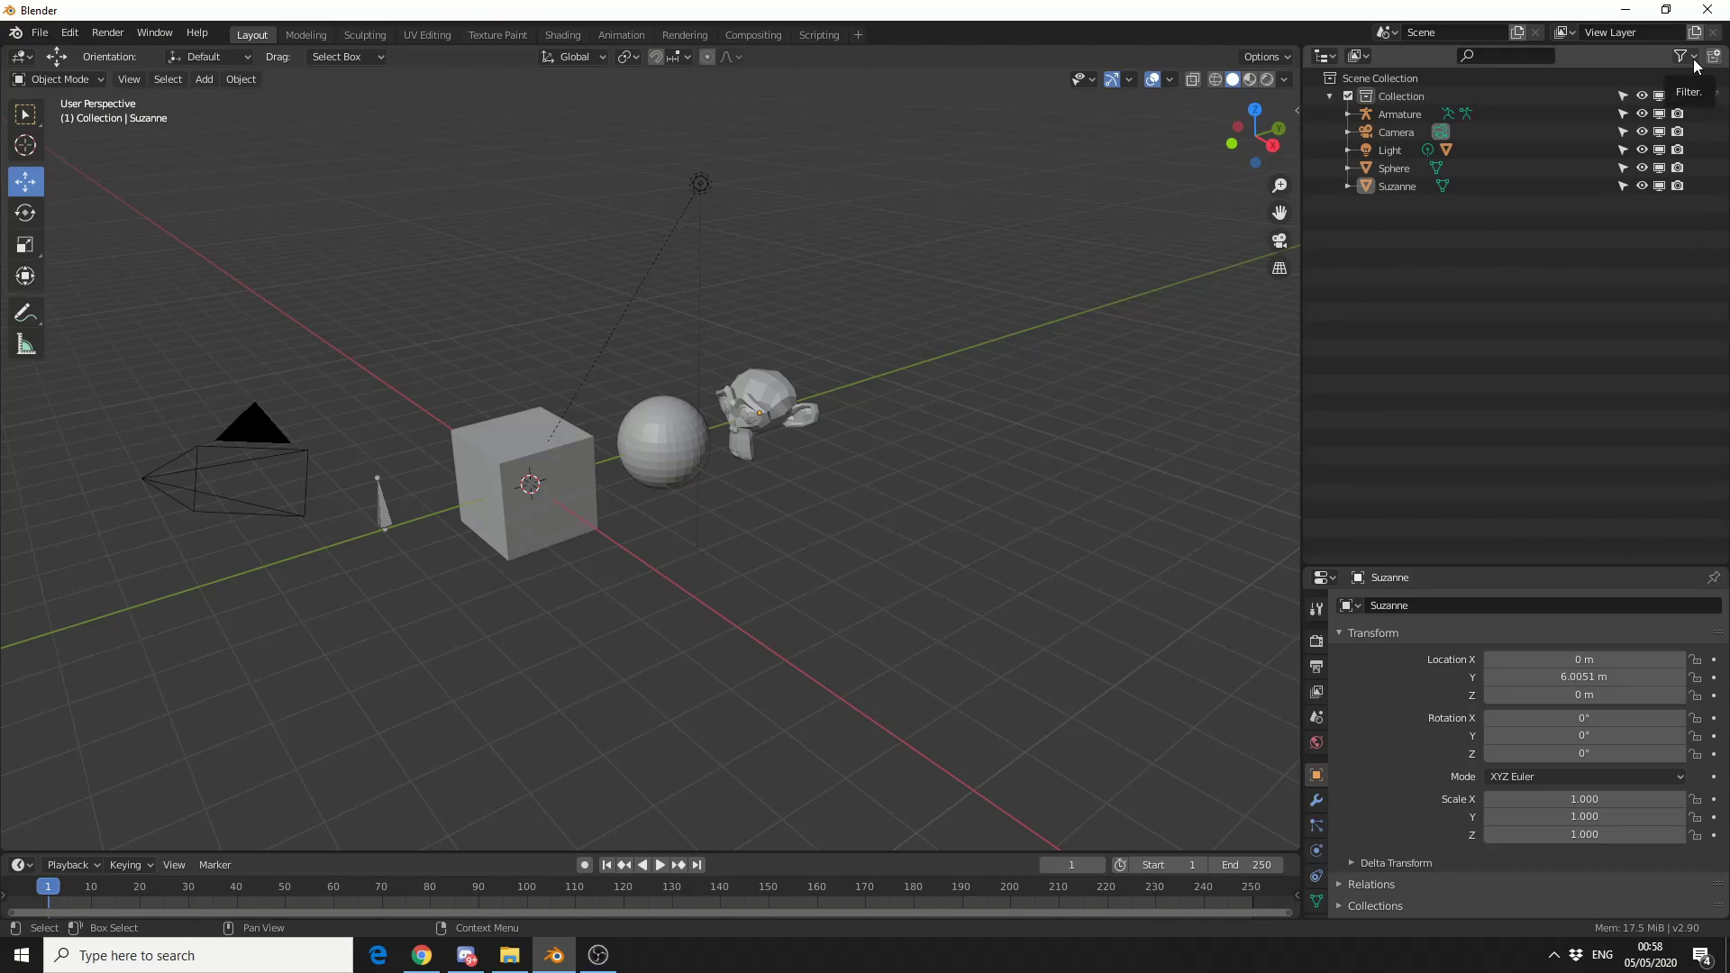
# Search the Outliner for "sp", and clear the search text.
pyautogui.click(1532, 57)
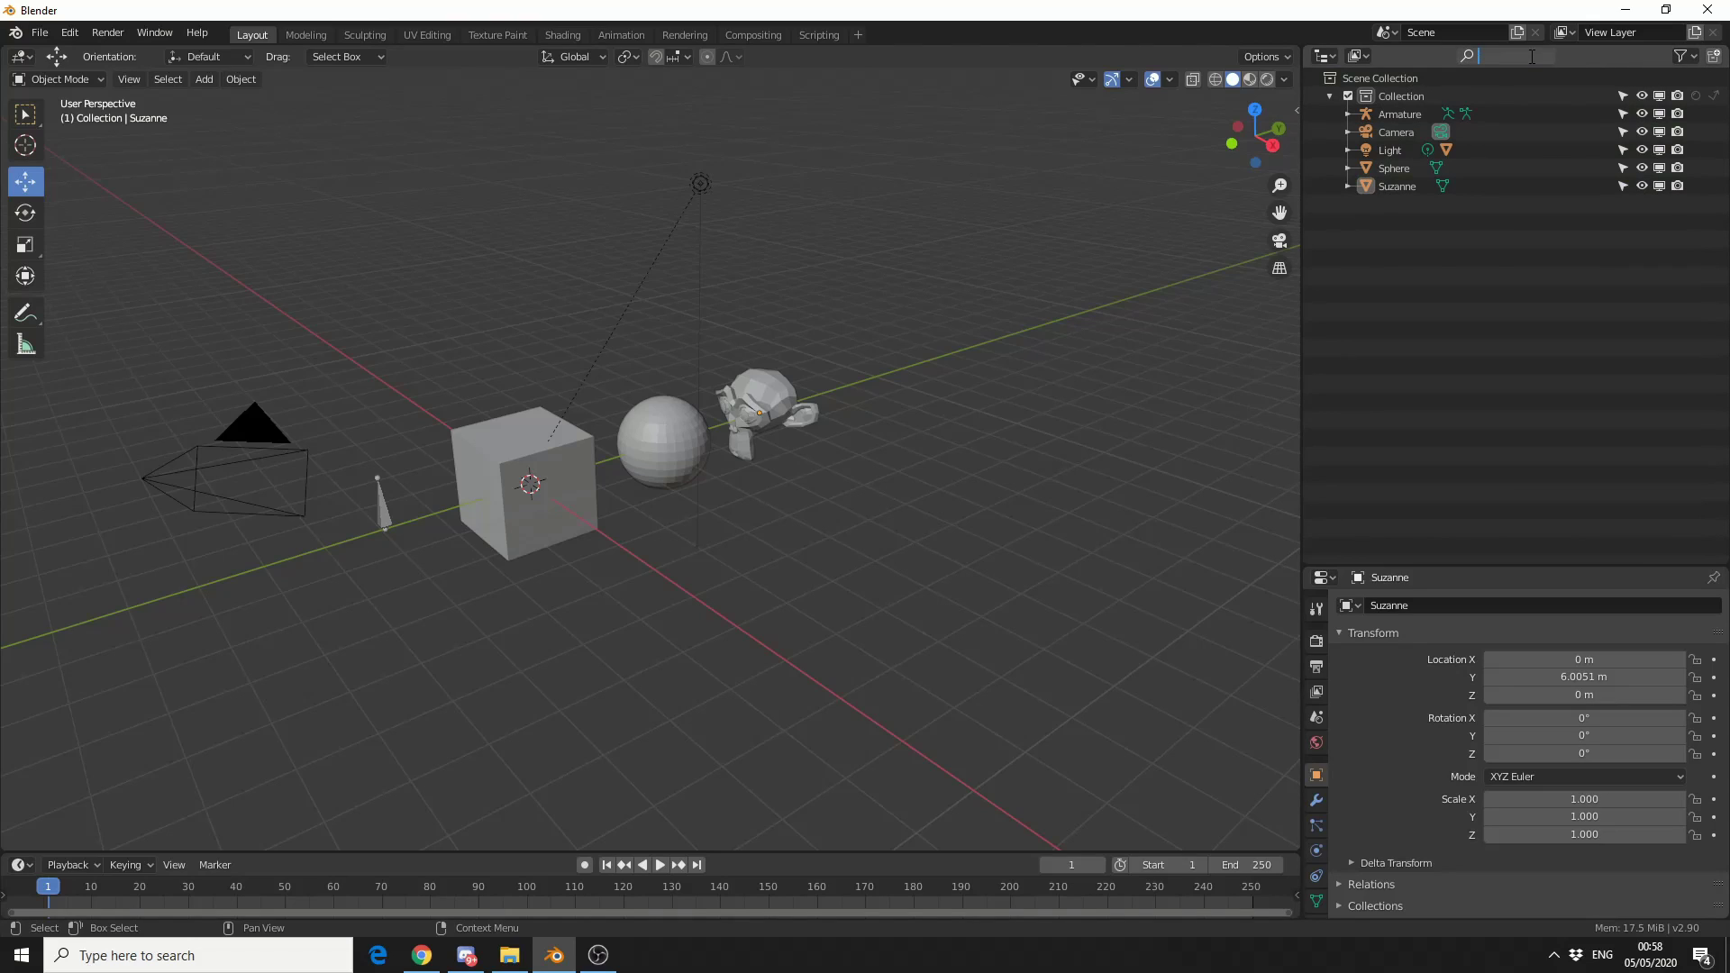
pyautogui.write('sp')
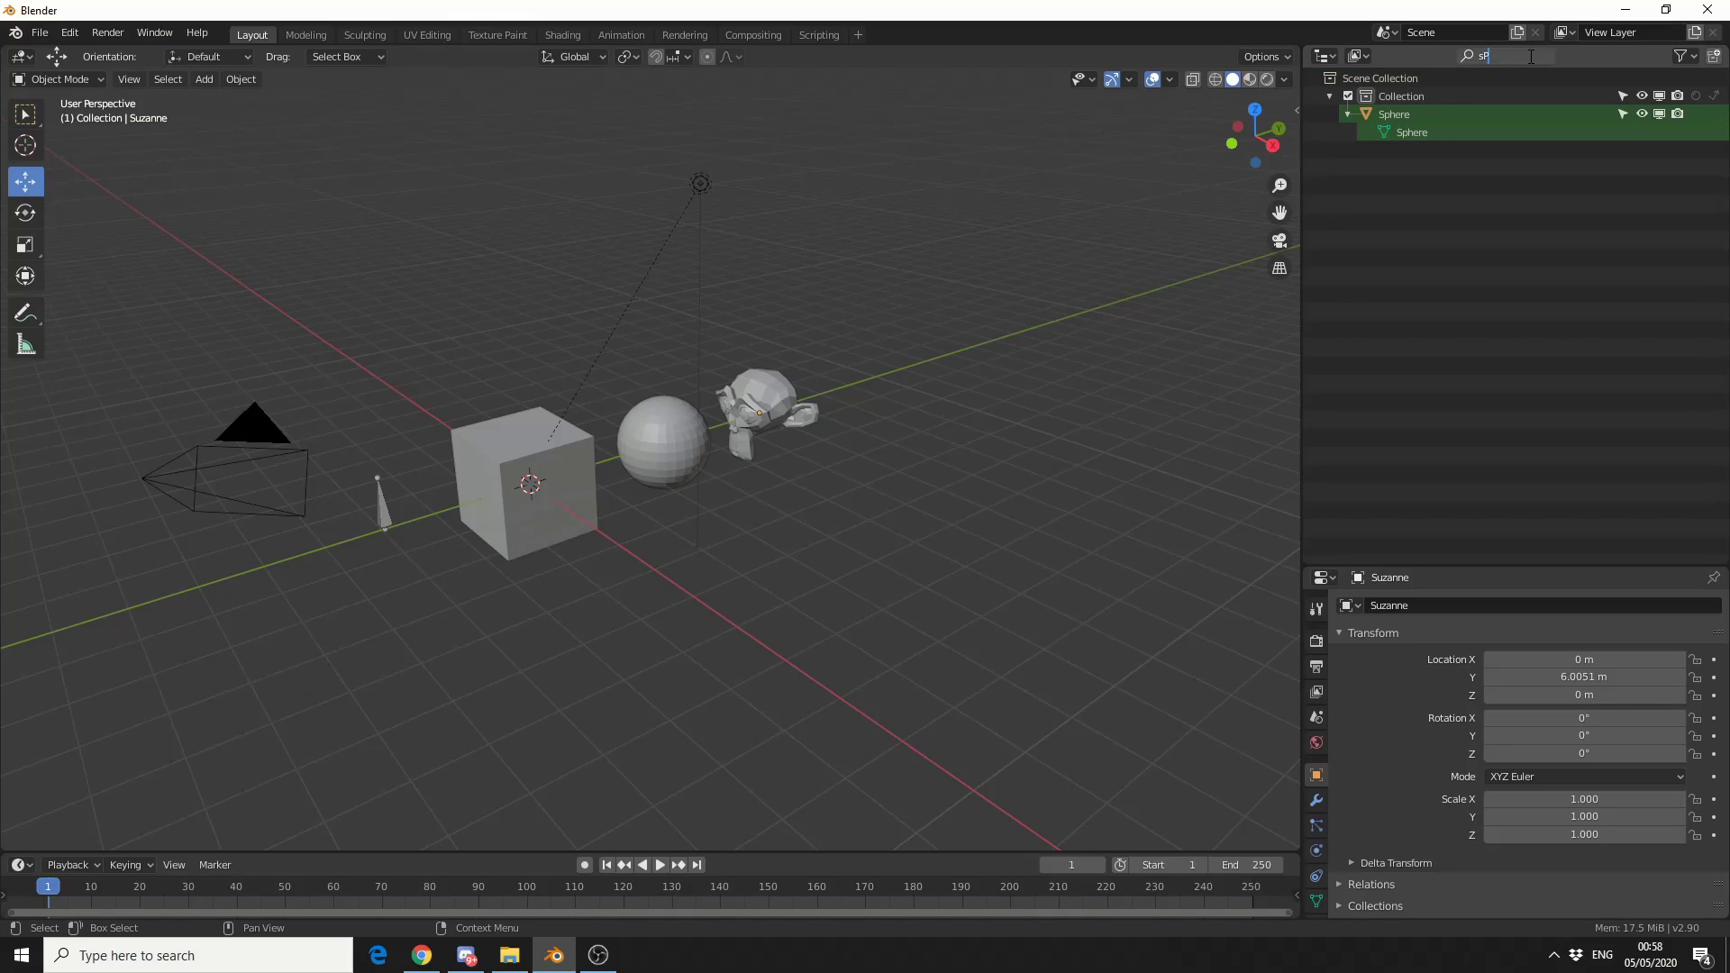
pyautogui.press('BackSpace')
pyautogui.press('BackSpace')
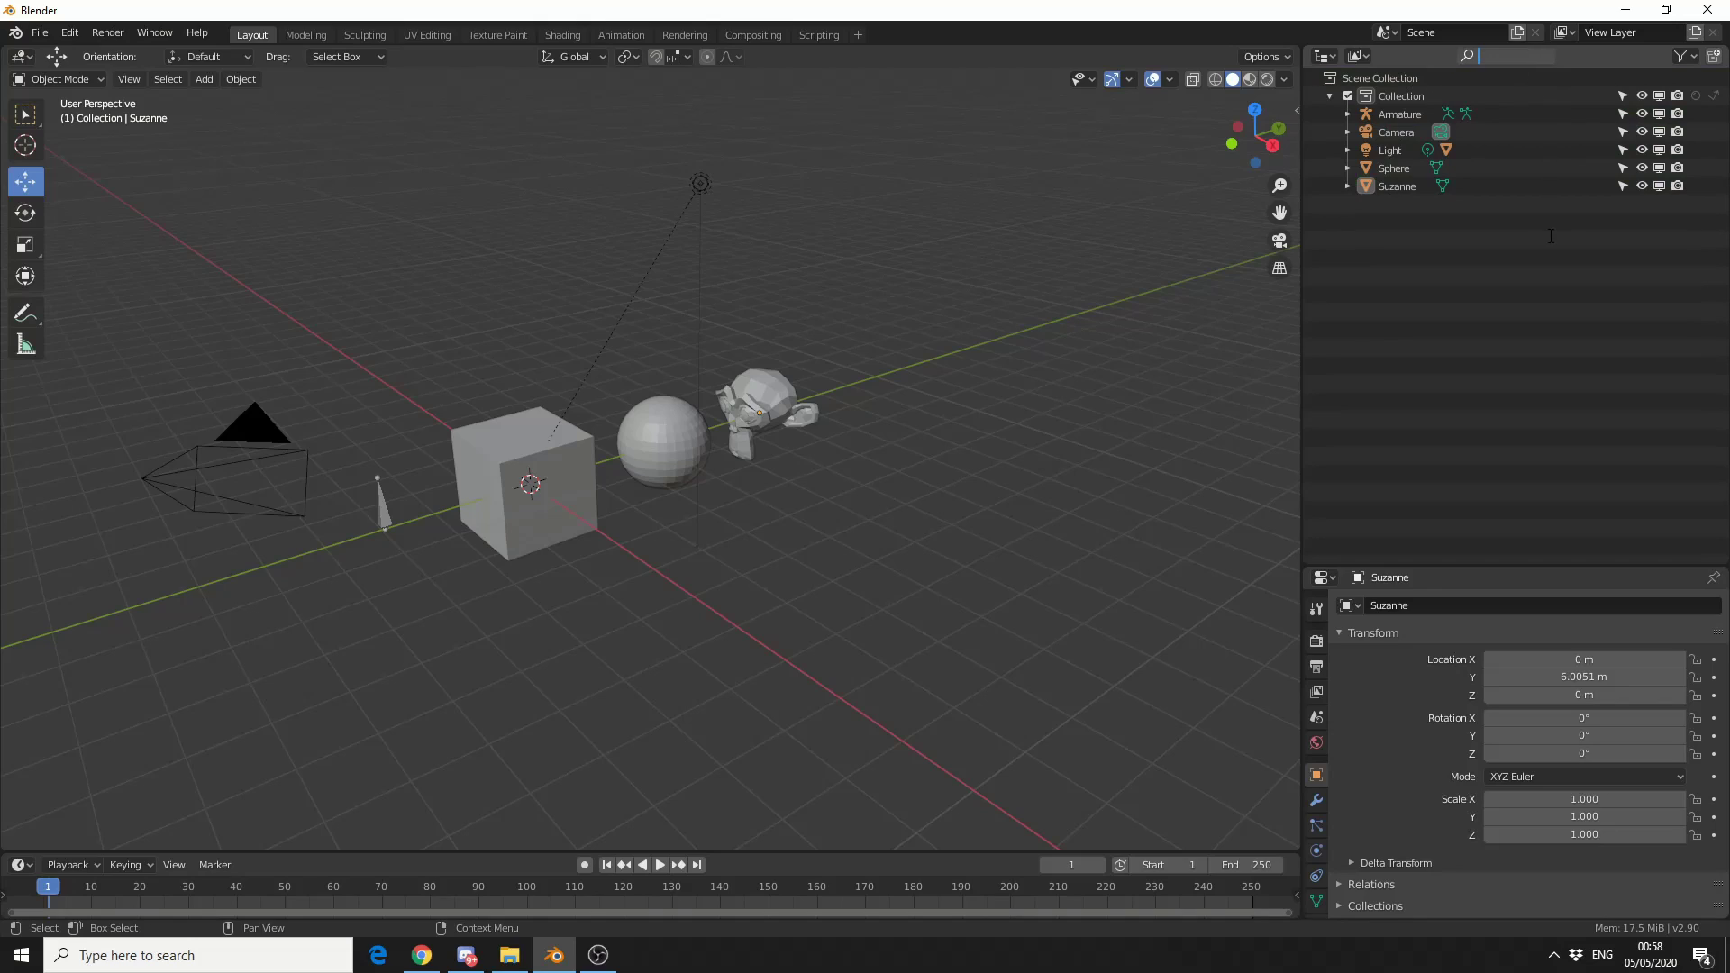
pyautogui.click(1489, 310)
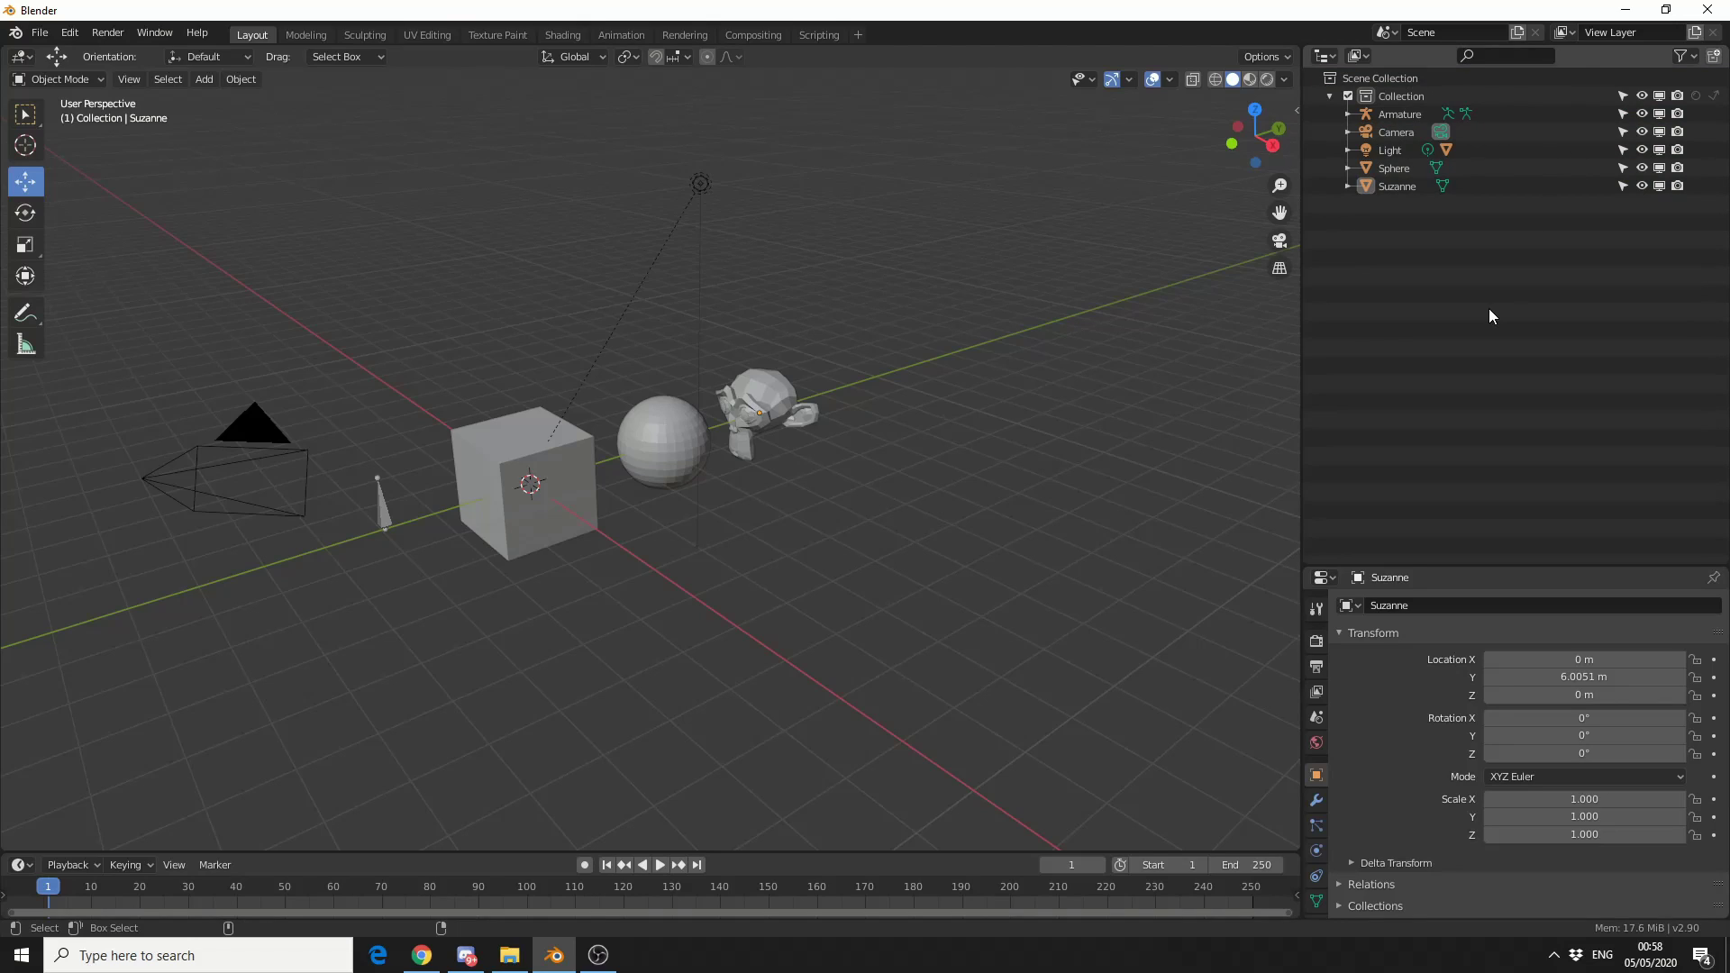
# Maximize the Outliner area and restore the layout, and move up to the Sphere in the list.
pyautogui.hotkey('ctrl', 'space')
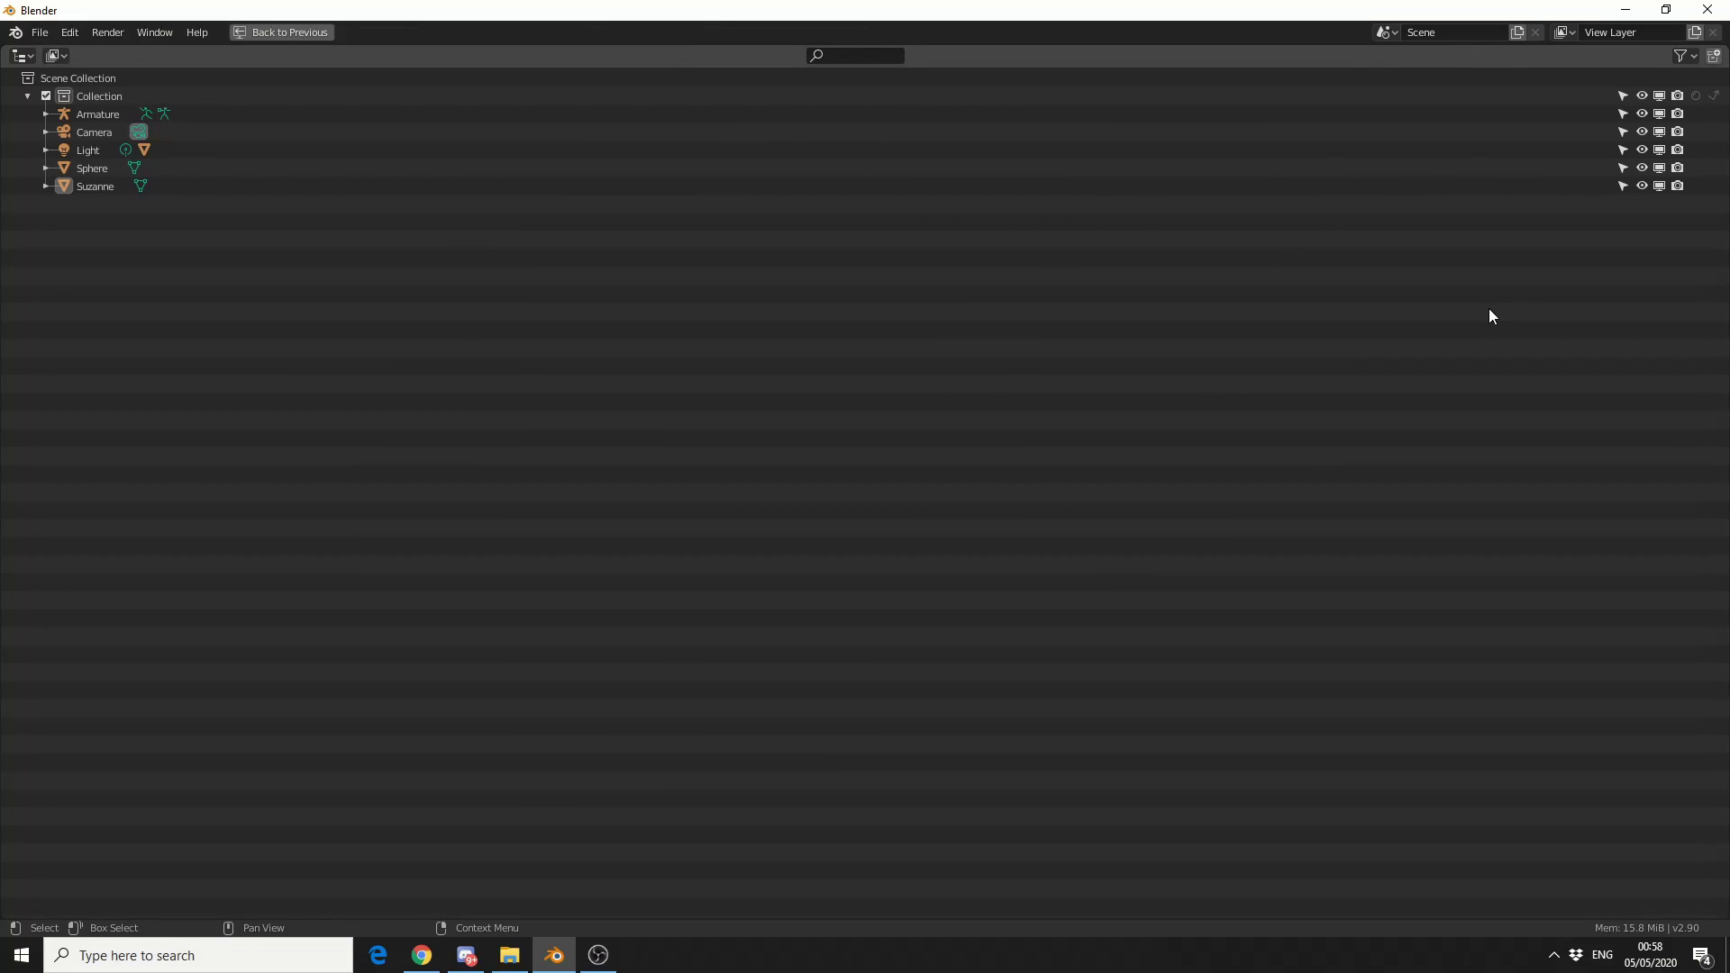
pyautogui.hotkey('ctrl', 'space')
pyautogui.press('Up')
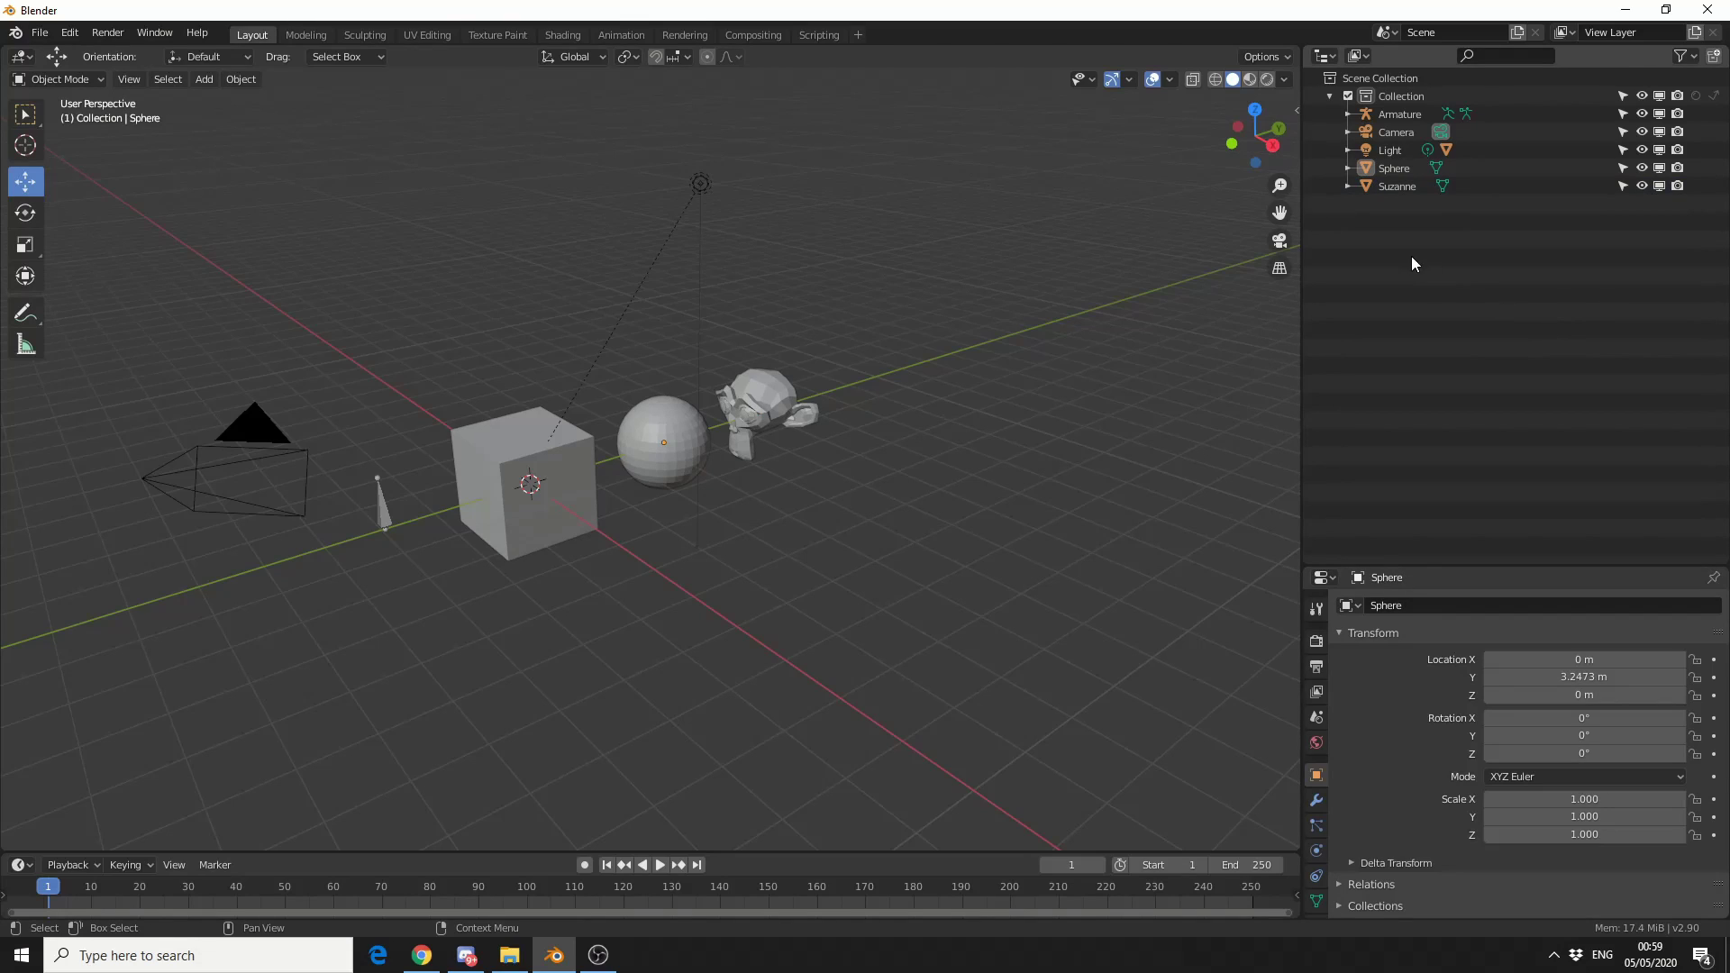
# Examine the object options offered for Suzanne in the Outliner, such as copy, delete and select hierarchy.
pyautogui.rightClick(1384, 185)
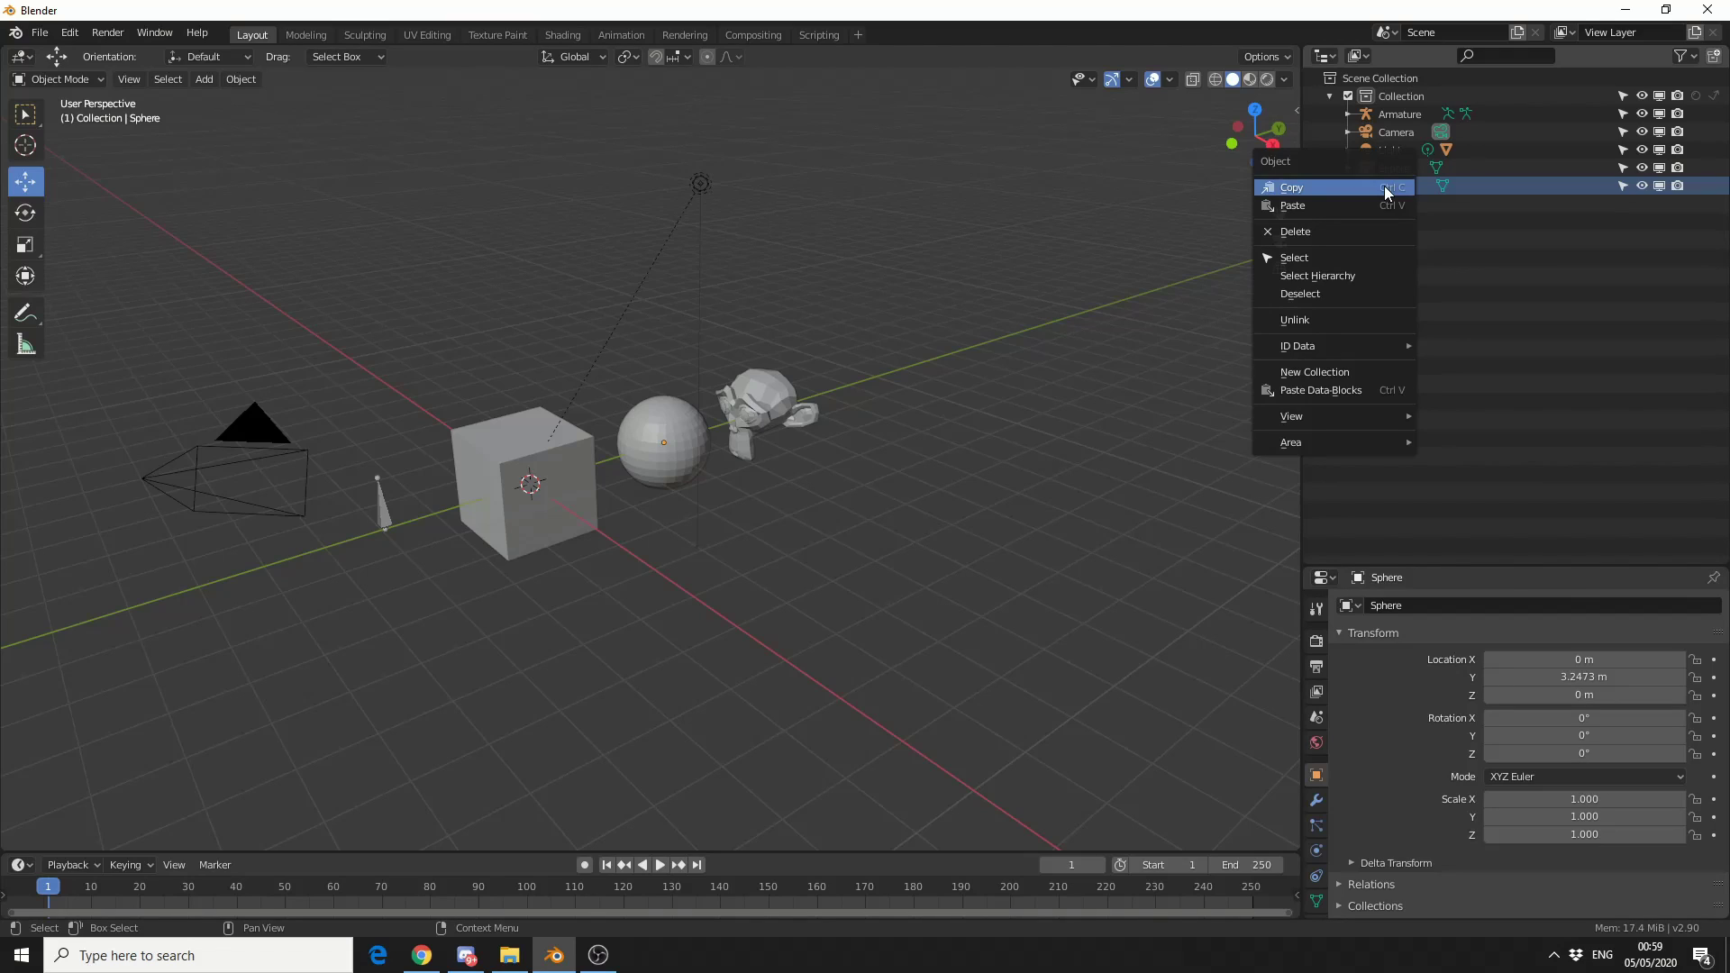
pyautogui.click(1384, 186)
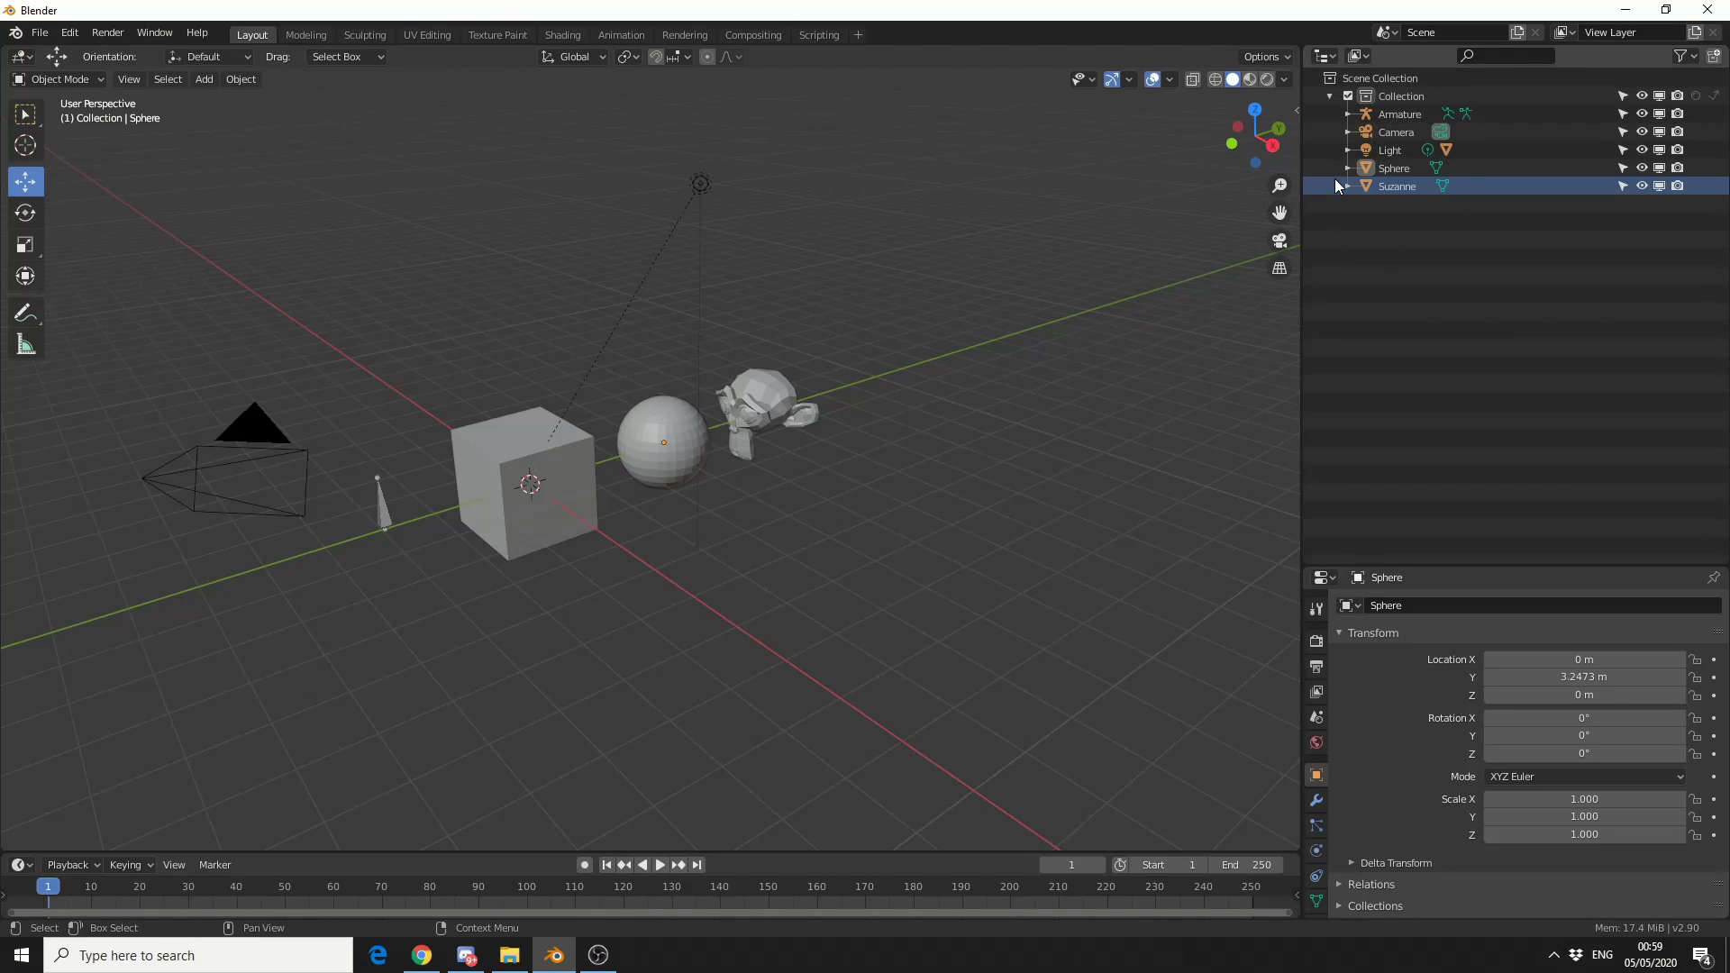
# Create a new collection in the scene and move Suzanne and the Camera into it.
pyautogui.click(1714, 56)
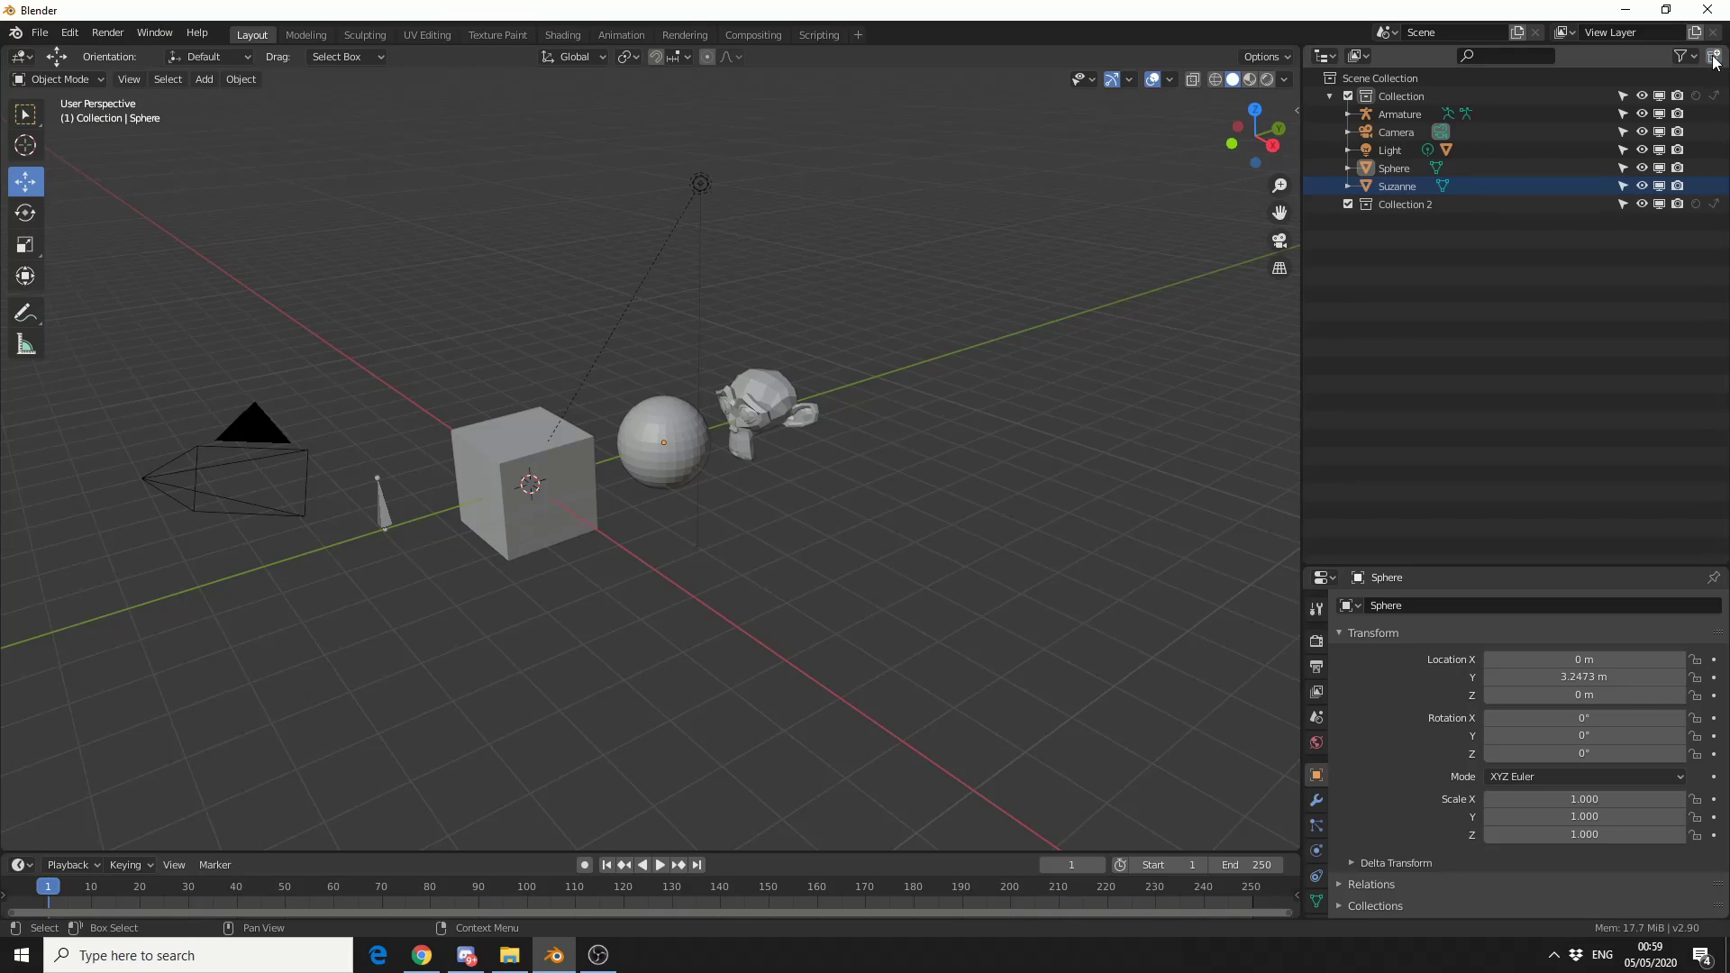
pyautogui.moveTo(1380, 185); pyautogui.dragTo(1409, 207)
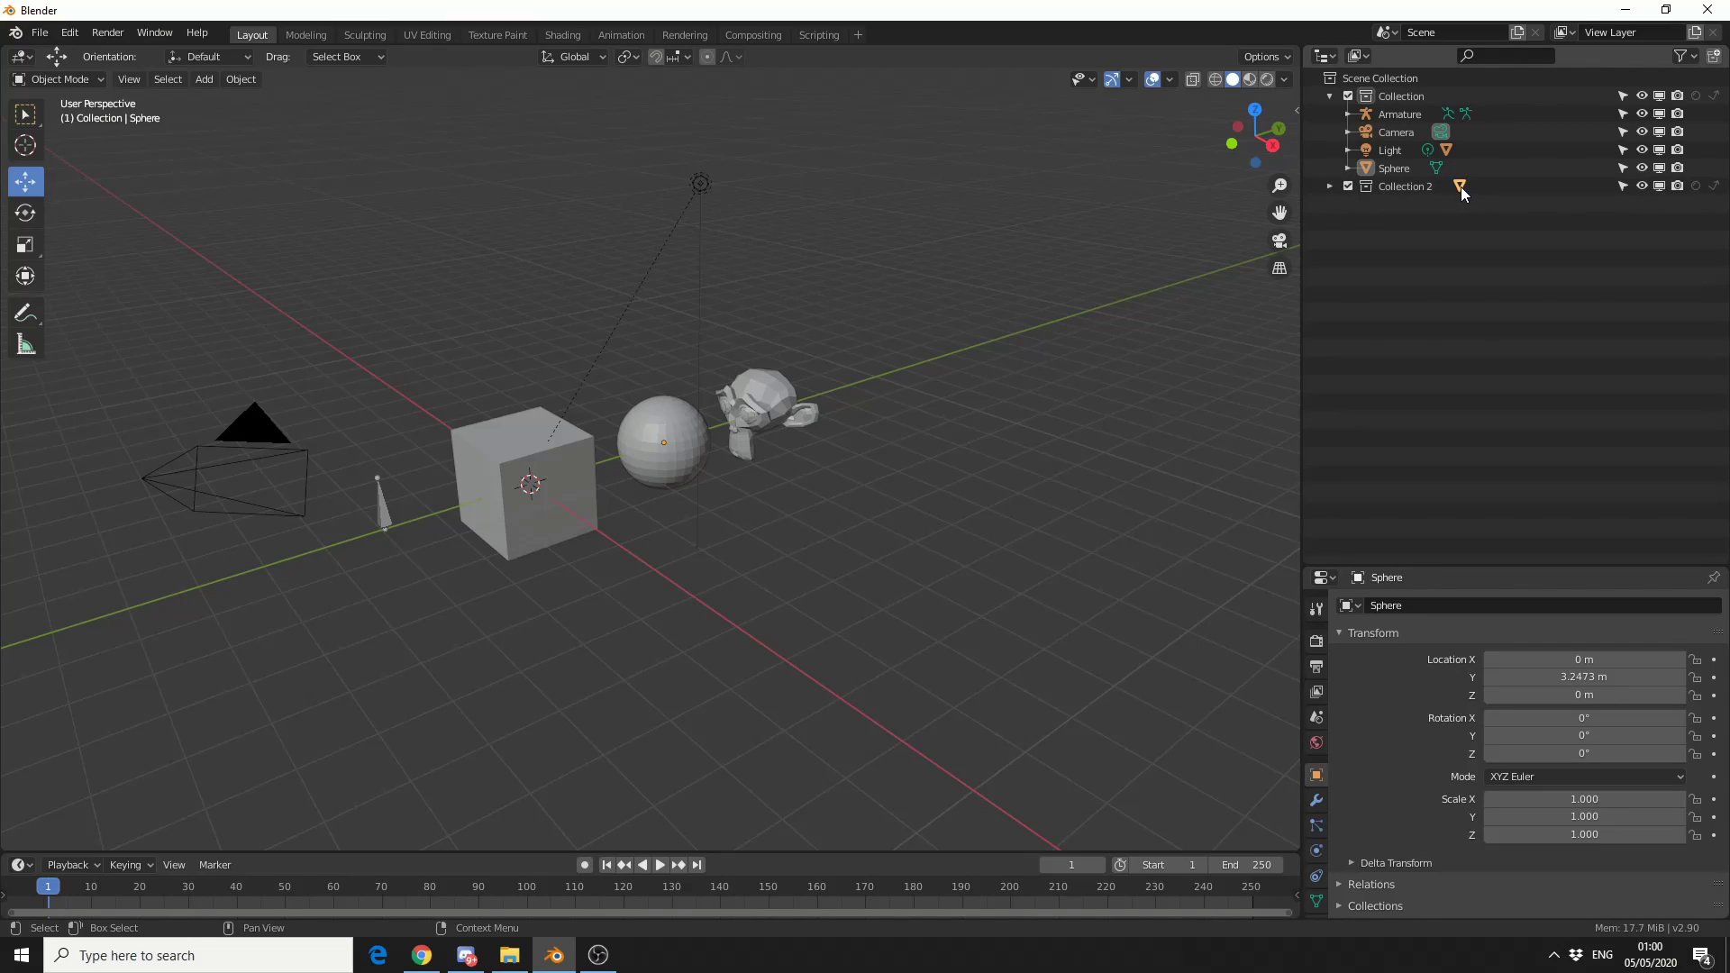
pyautogui.moveTo(1386, 133); pyautogui.dragTo(1411, 186)
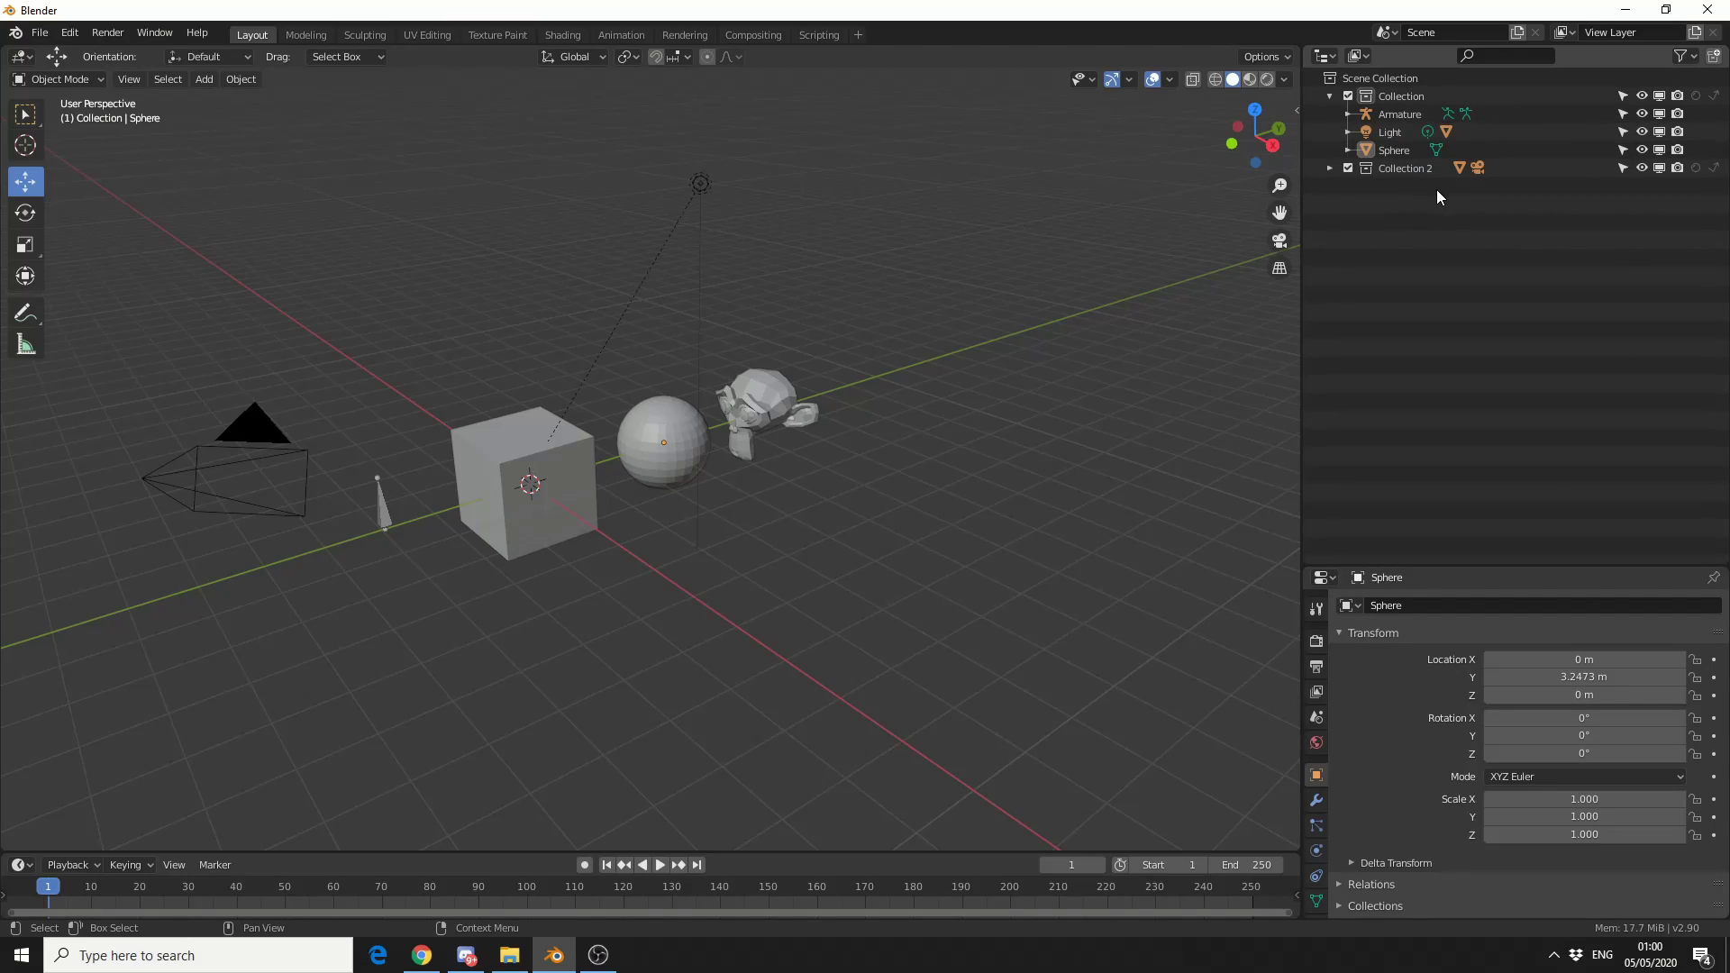
# Select the Camera and then Suzanne within the collapsed Collection 2, and expand and collapse that collection.
pyautogui.click(1483, 175)
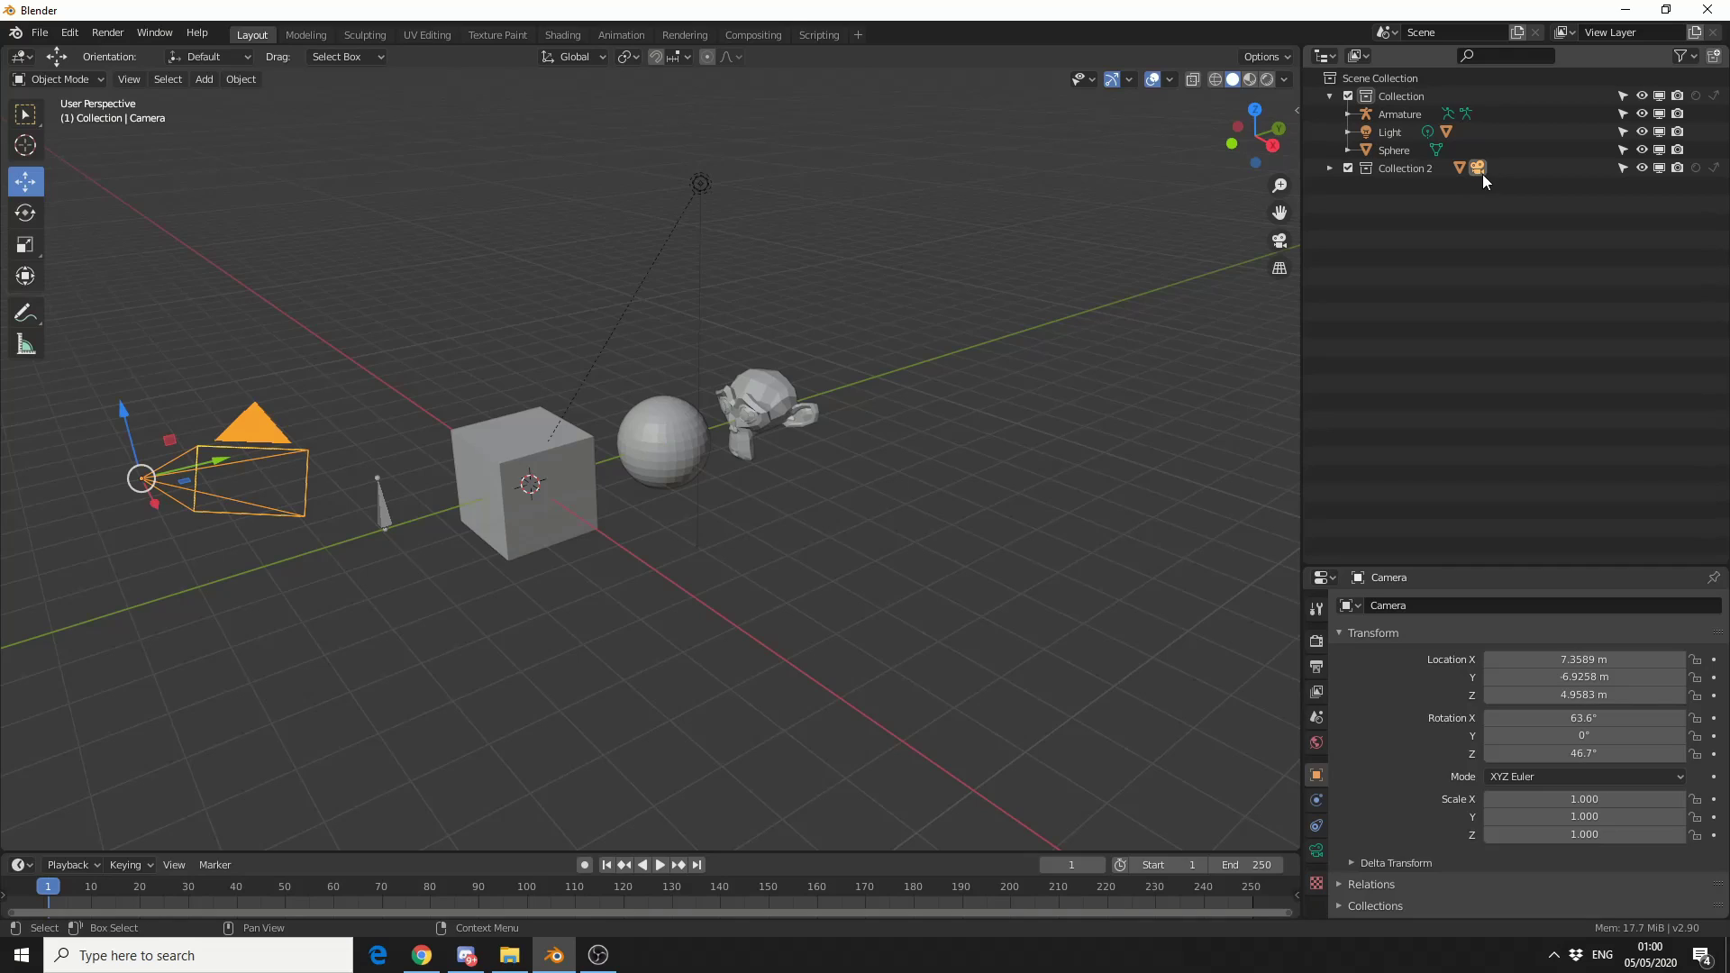
pyautogui.click(1460, 167)
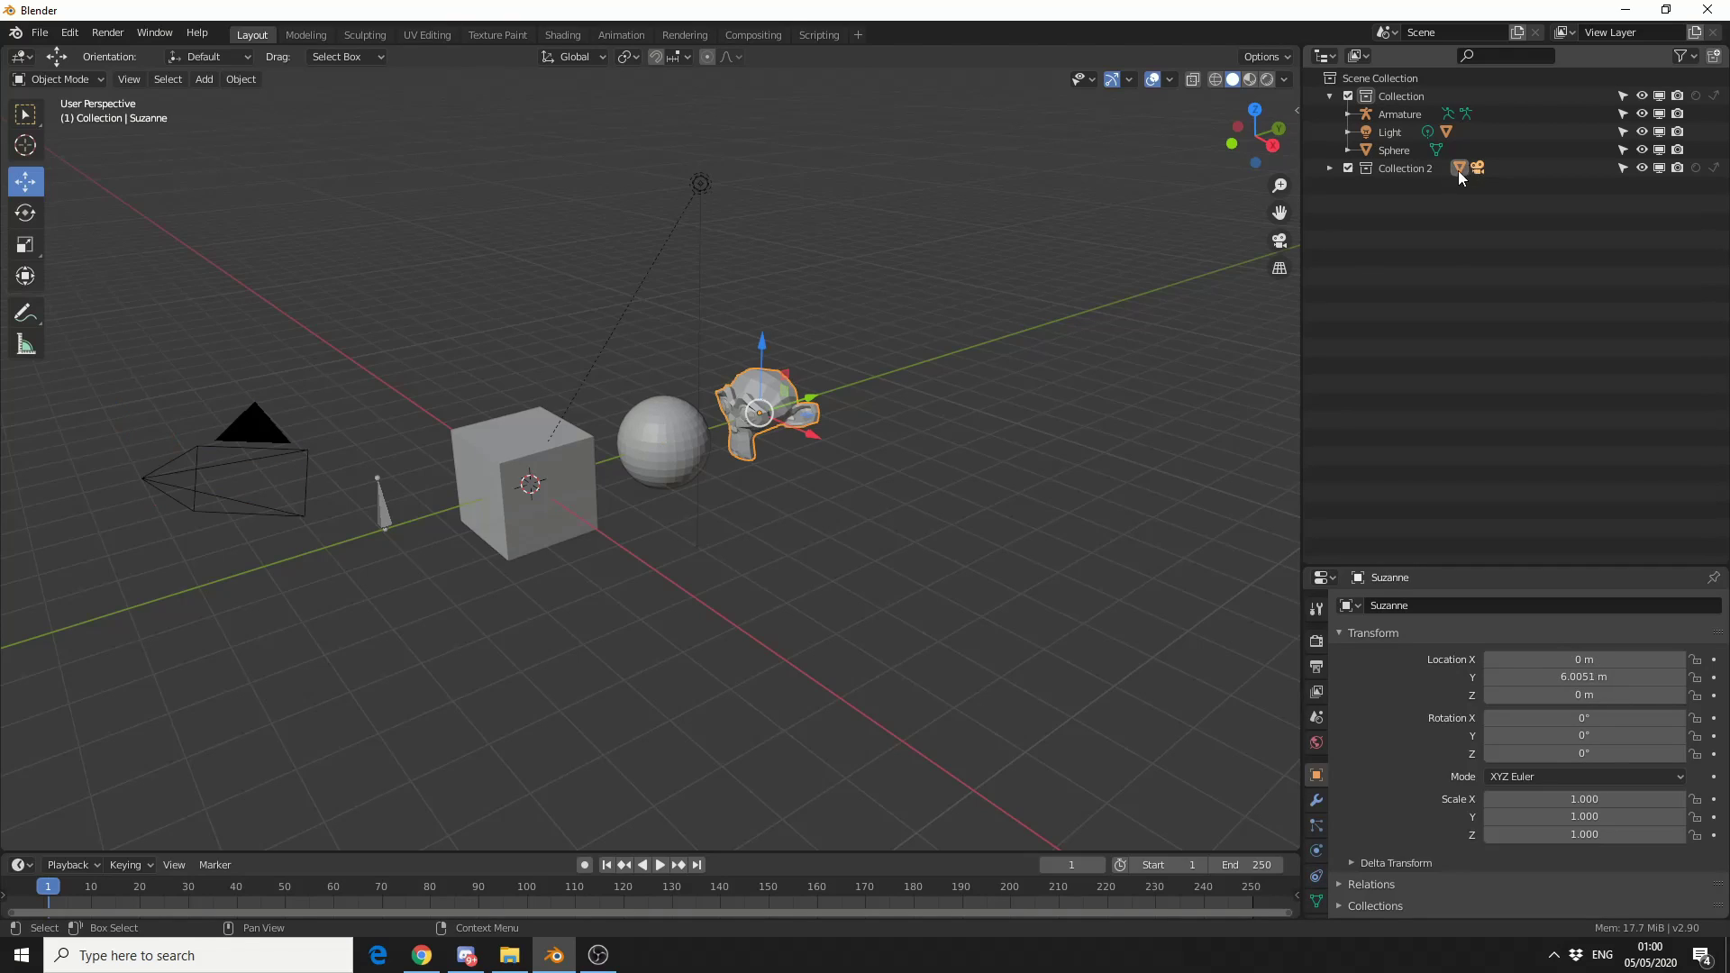
pyautogui.click(1330, 168)
pyautogui.click(1330, 169)
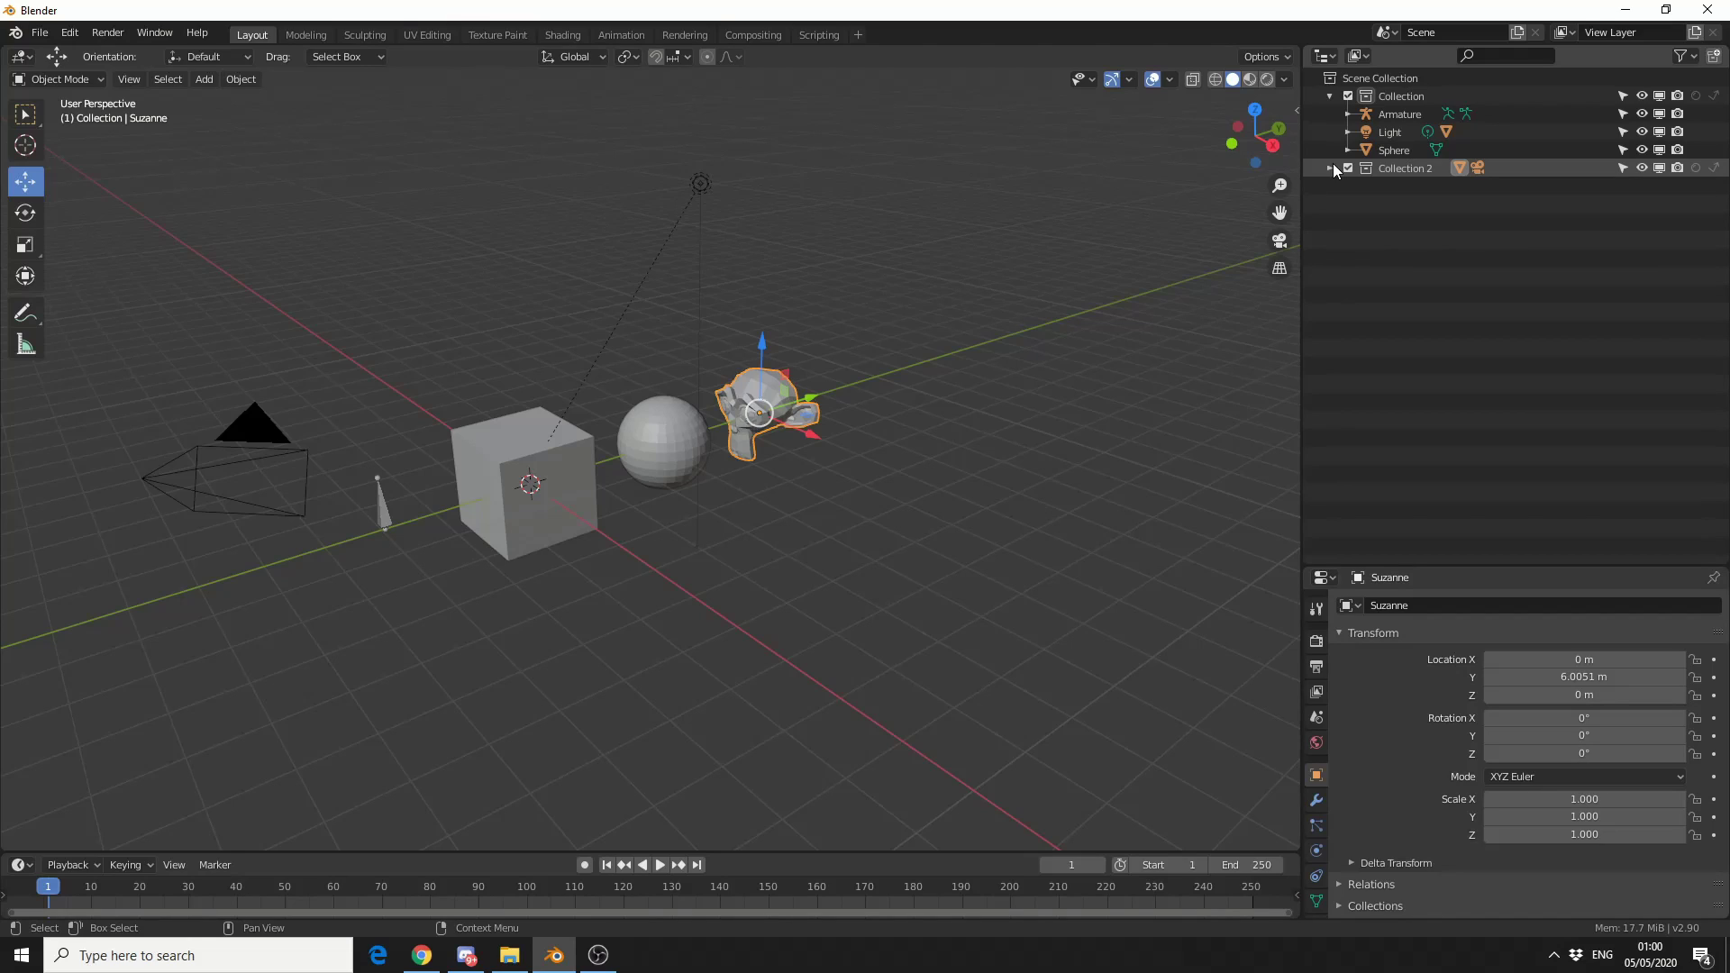
# Switch to Chrome and examine the manual's sections from Relations Management through Context Menu, Collections and ID Data Menu.
pyautogui.hotkey('alt', 'Tab')
pyautogui.scroll(5, 1051, 544)
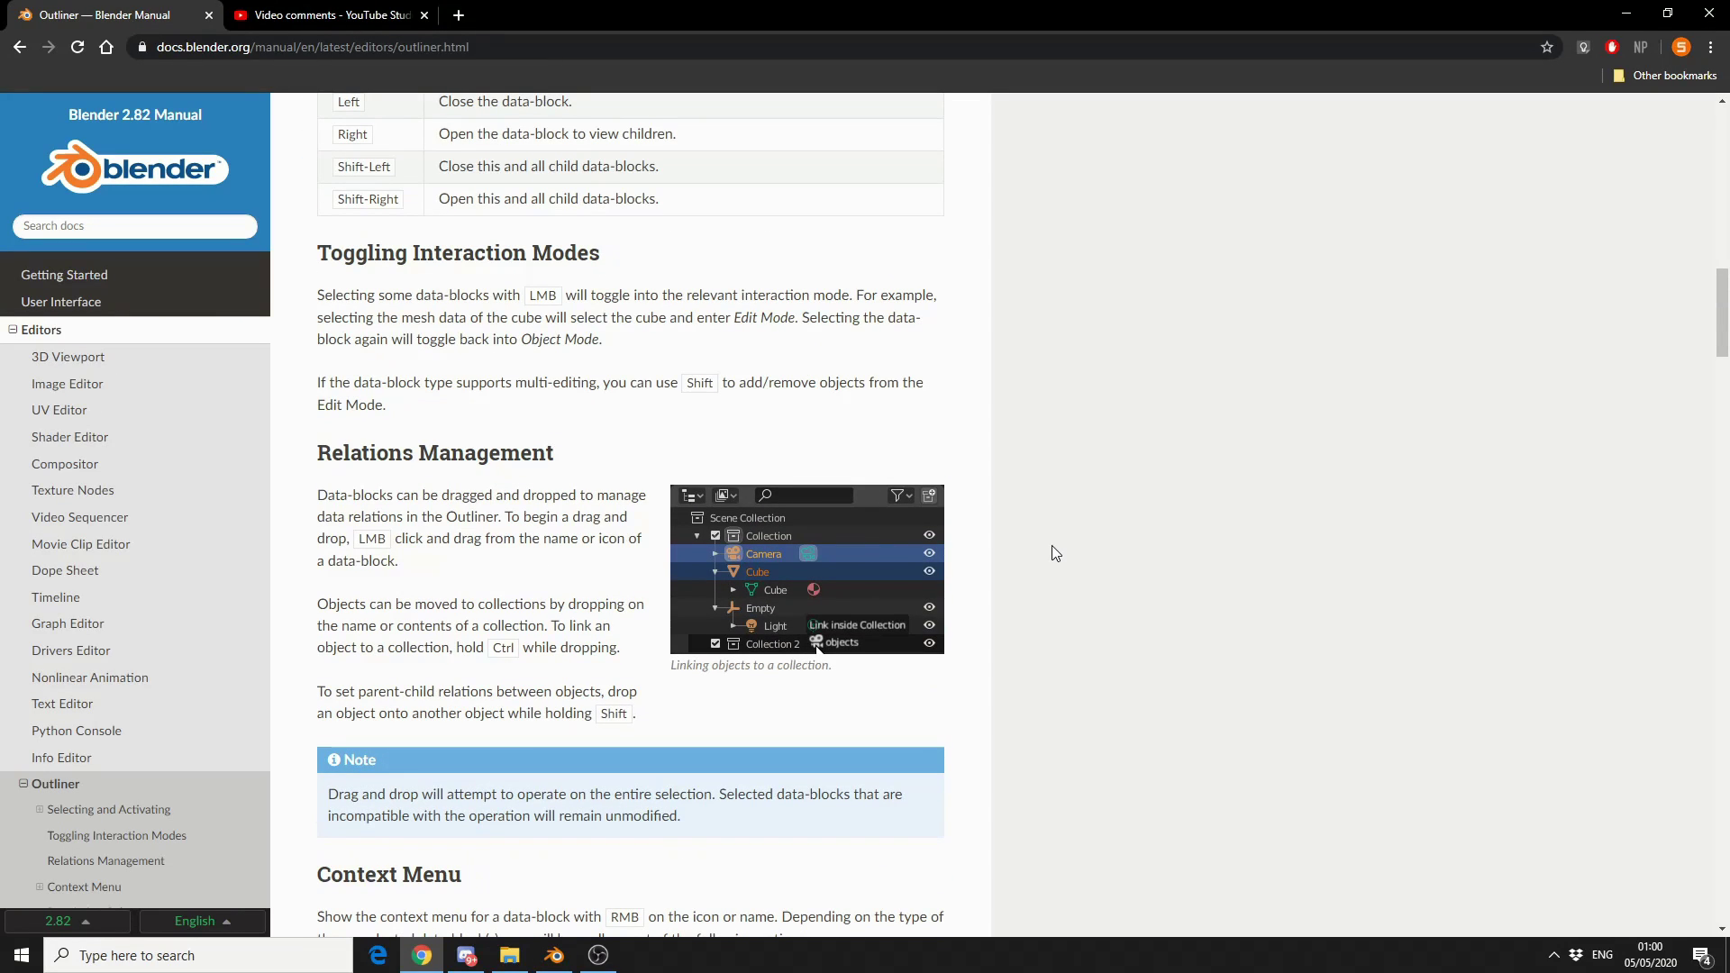
pyautogui.scroll(-5, 1055, 553)
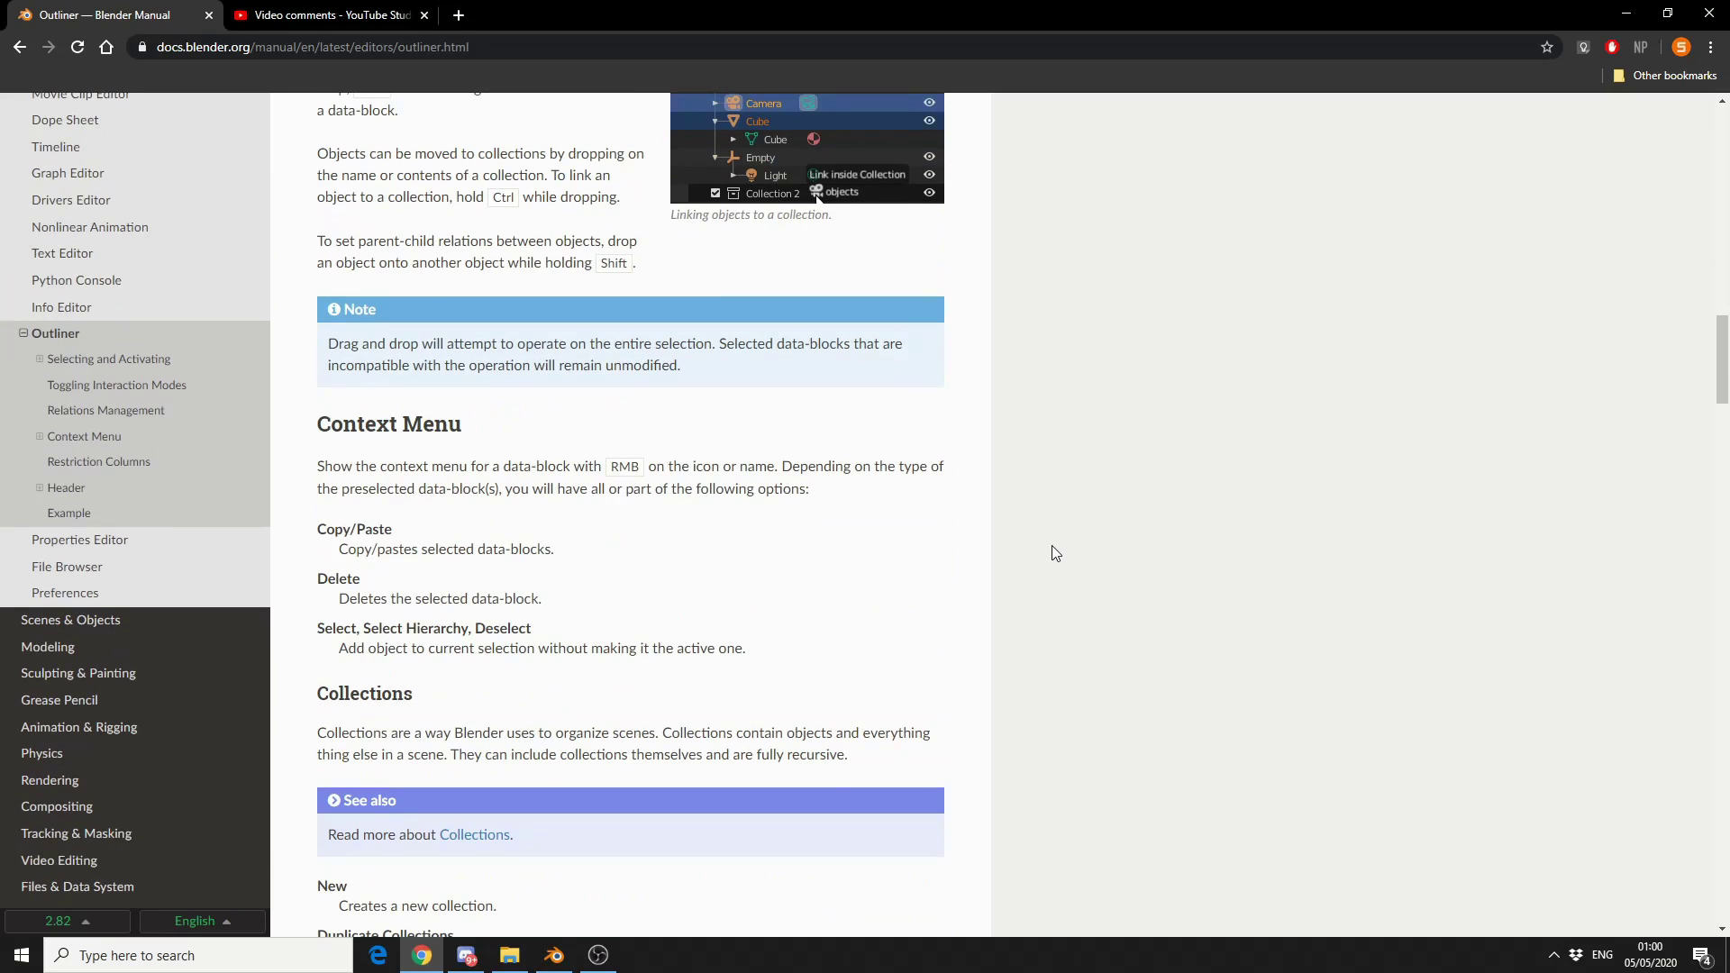
pyautogui.scroll(-9, 1053, 552)
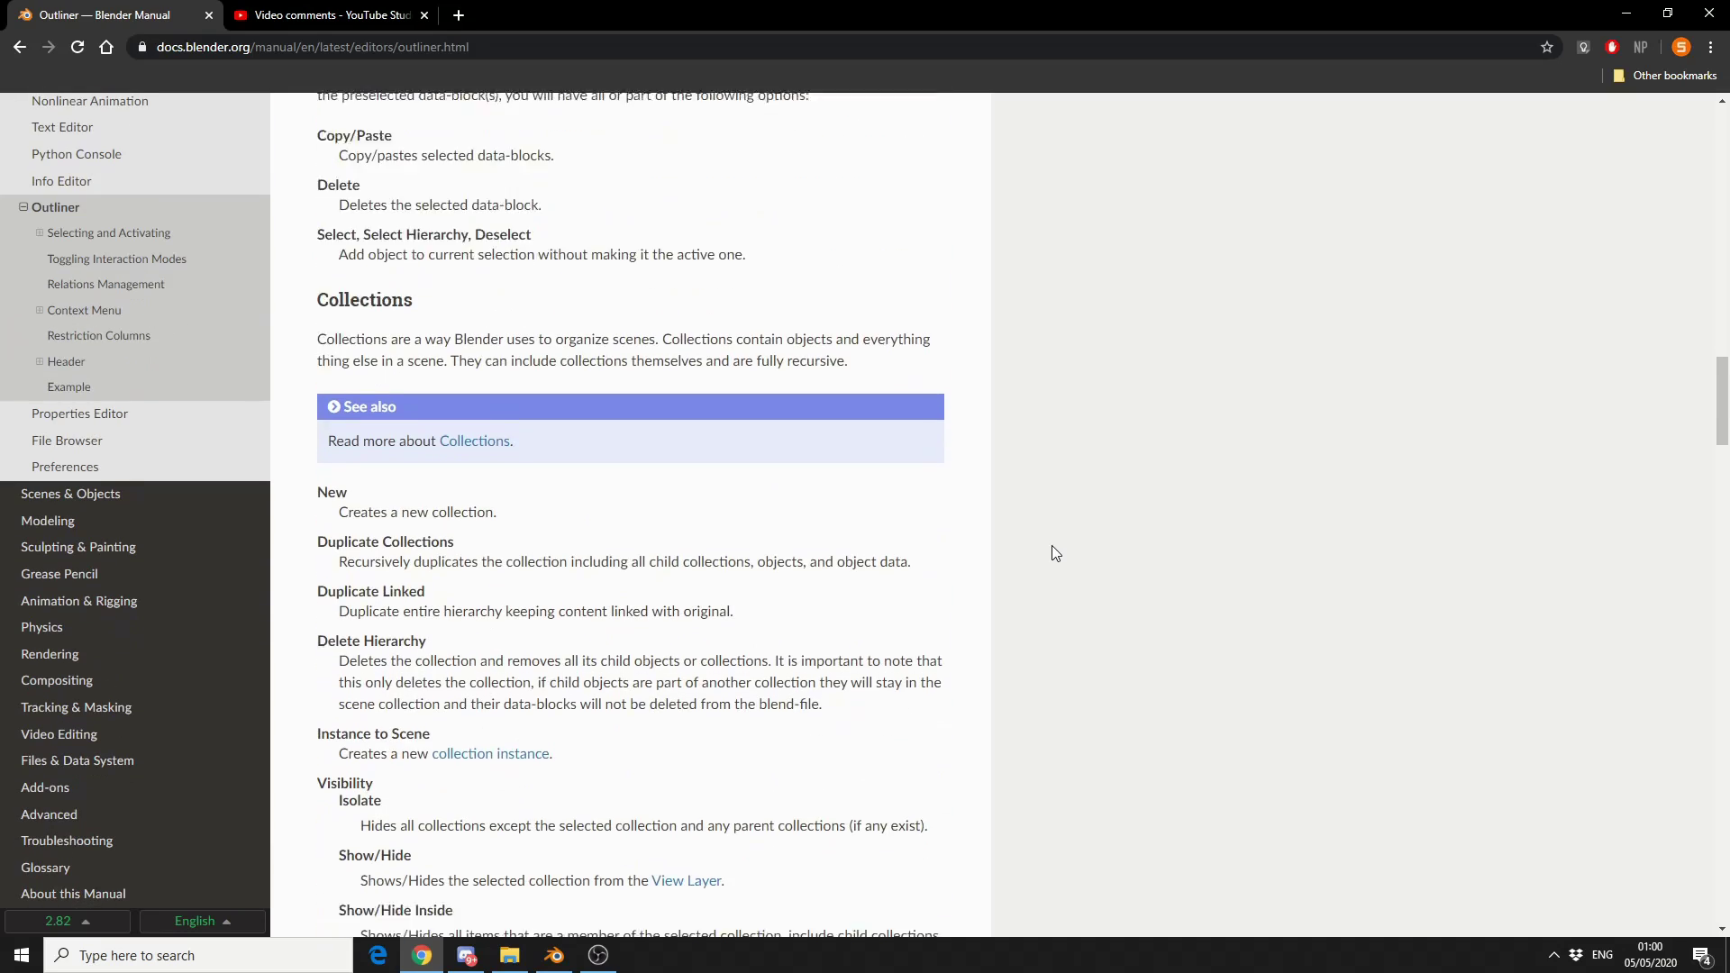
pyautogui.scroll(-6, 1055, 553)
pyautogui.scroll(-4, 1055, 553)
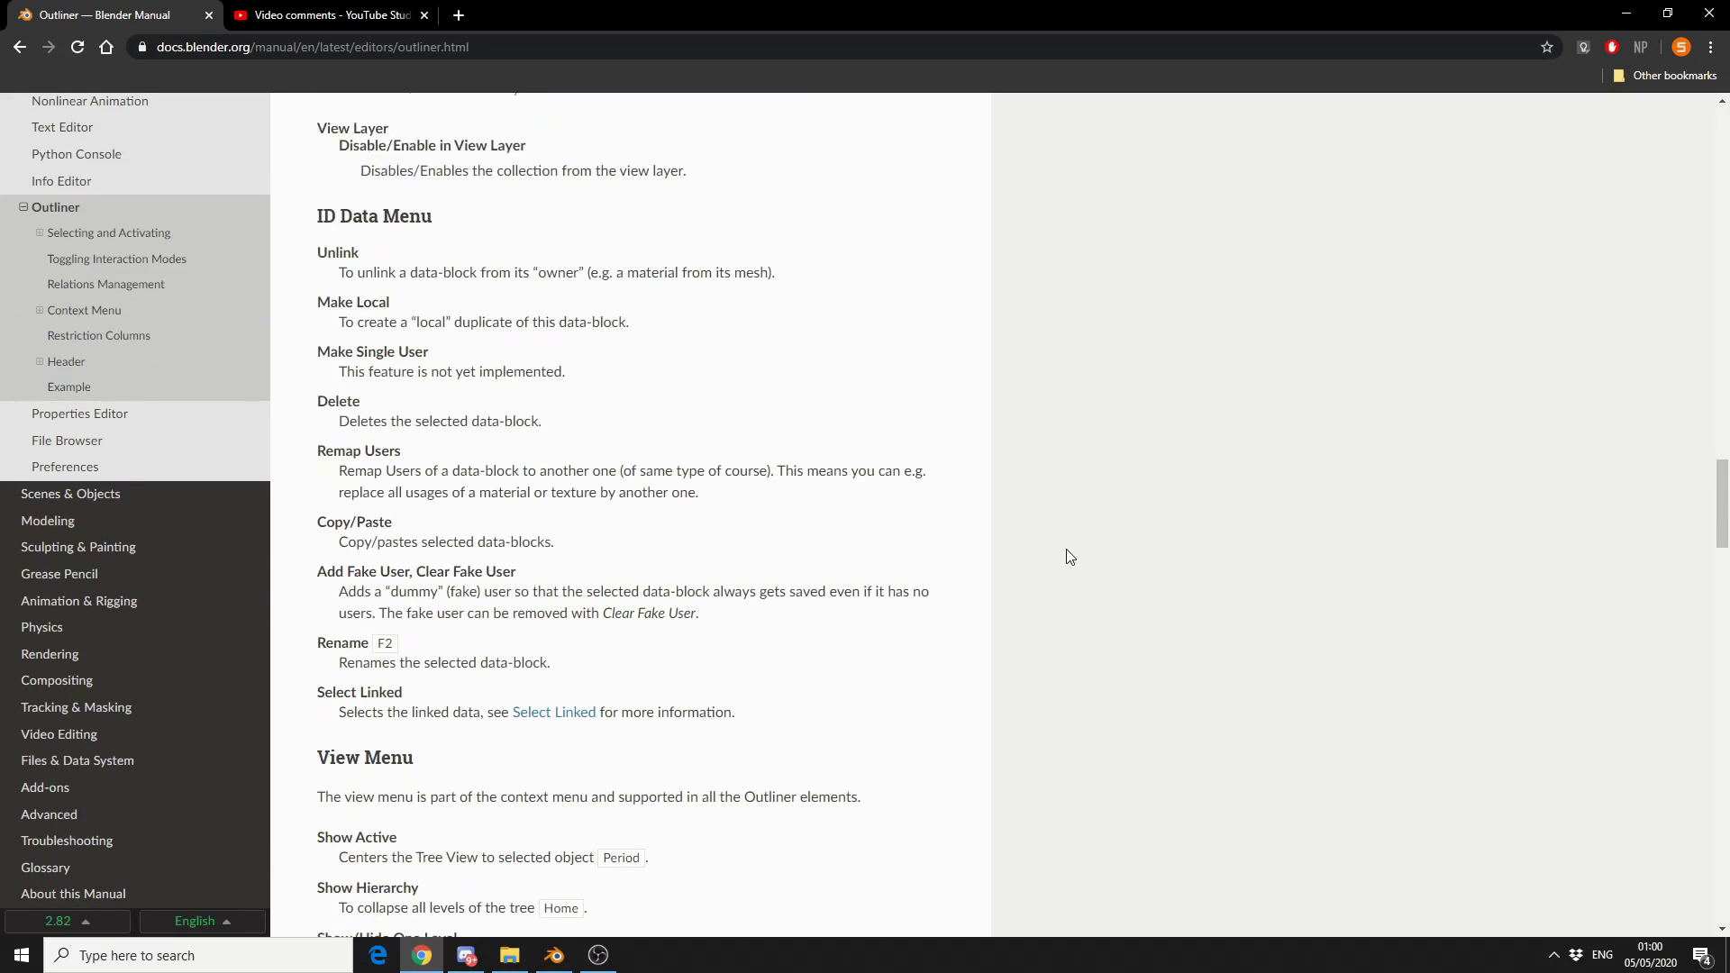
# Switch back to Blender, set the Outliner's display mode to Scenes, and expand the View Layers entry.
pyautogui.click(1629, 13)
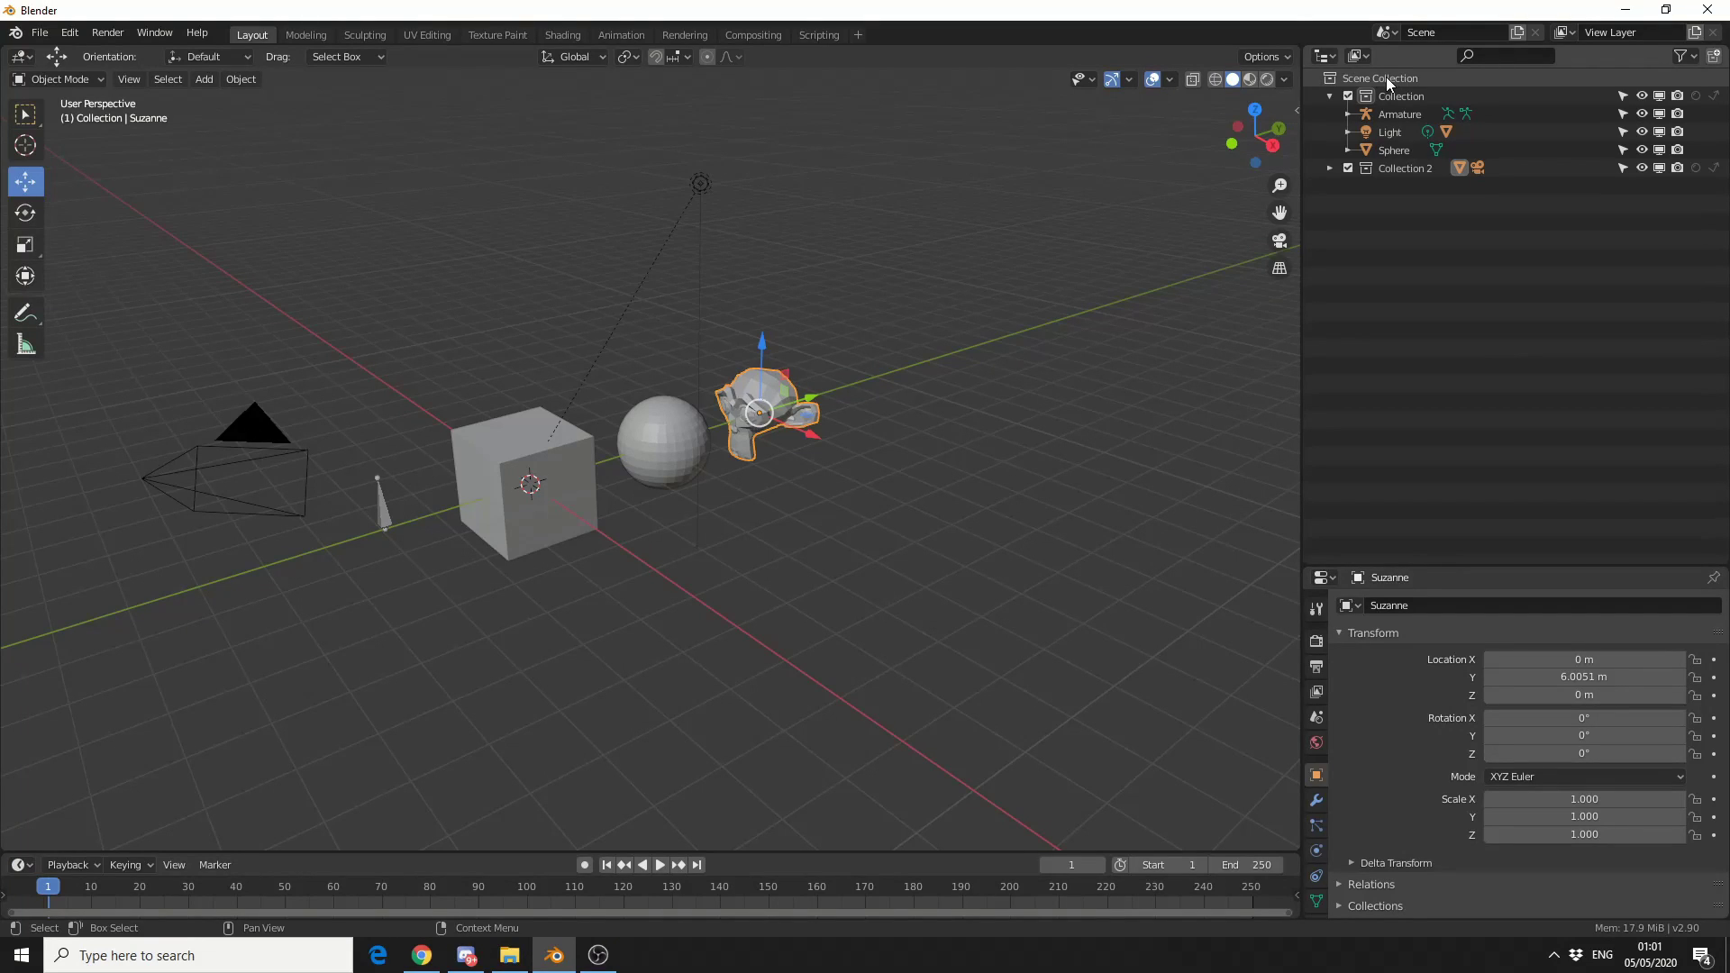
pyautogui.click(1365, 56)
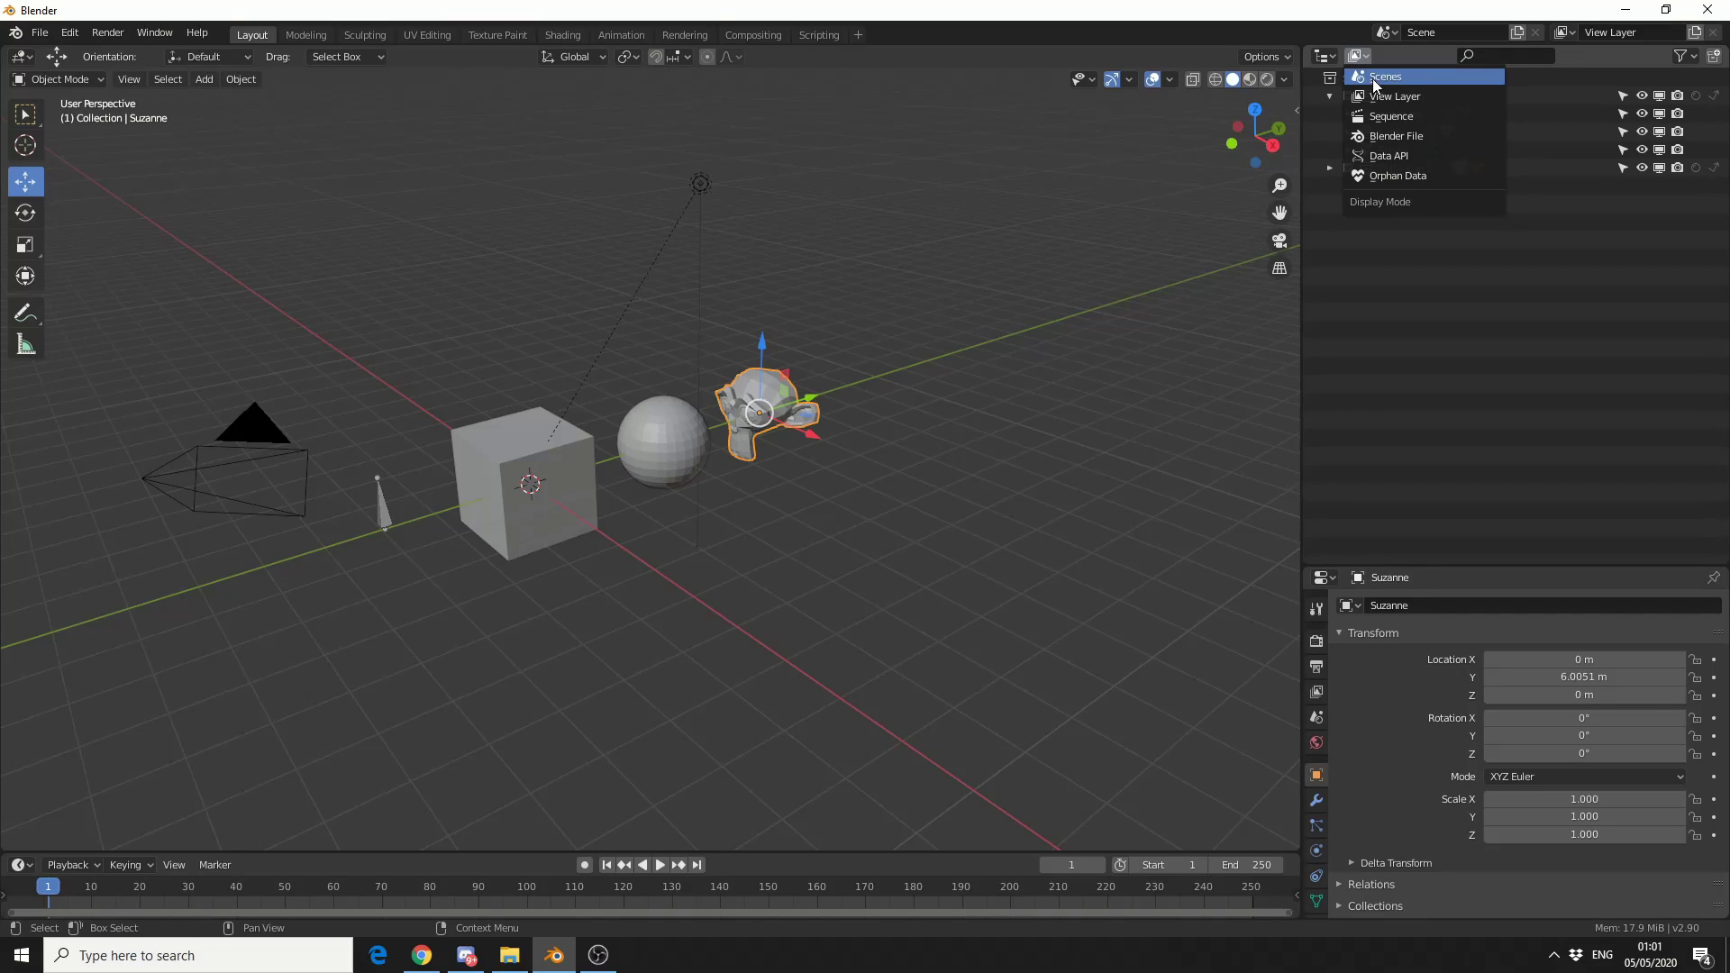
pyautogui.click(1371, 79)
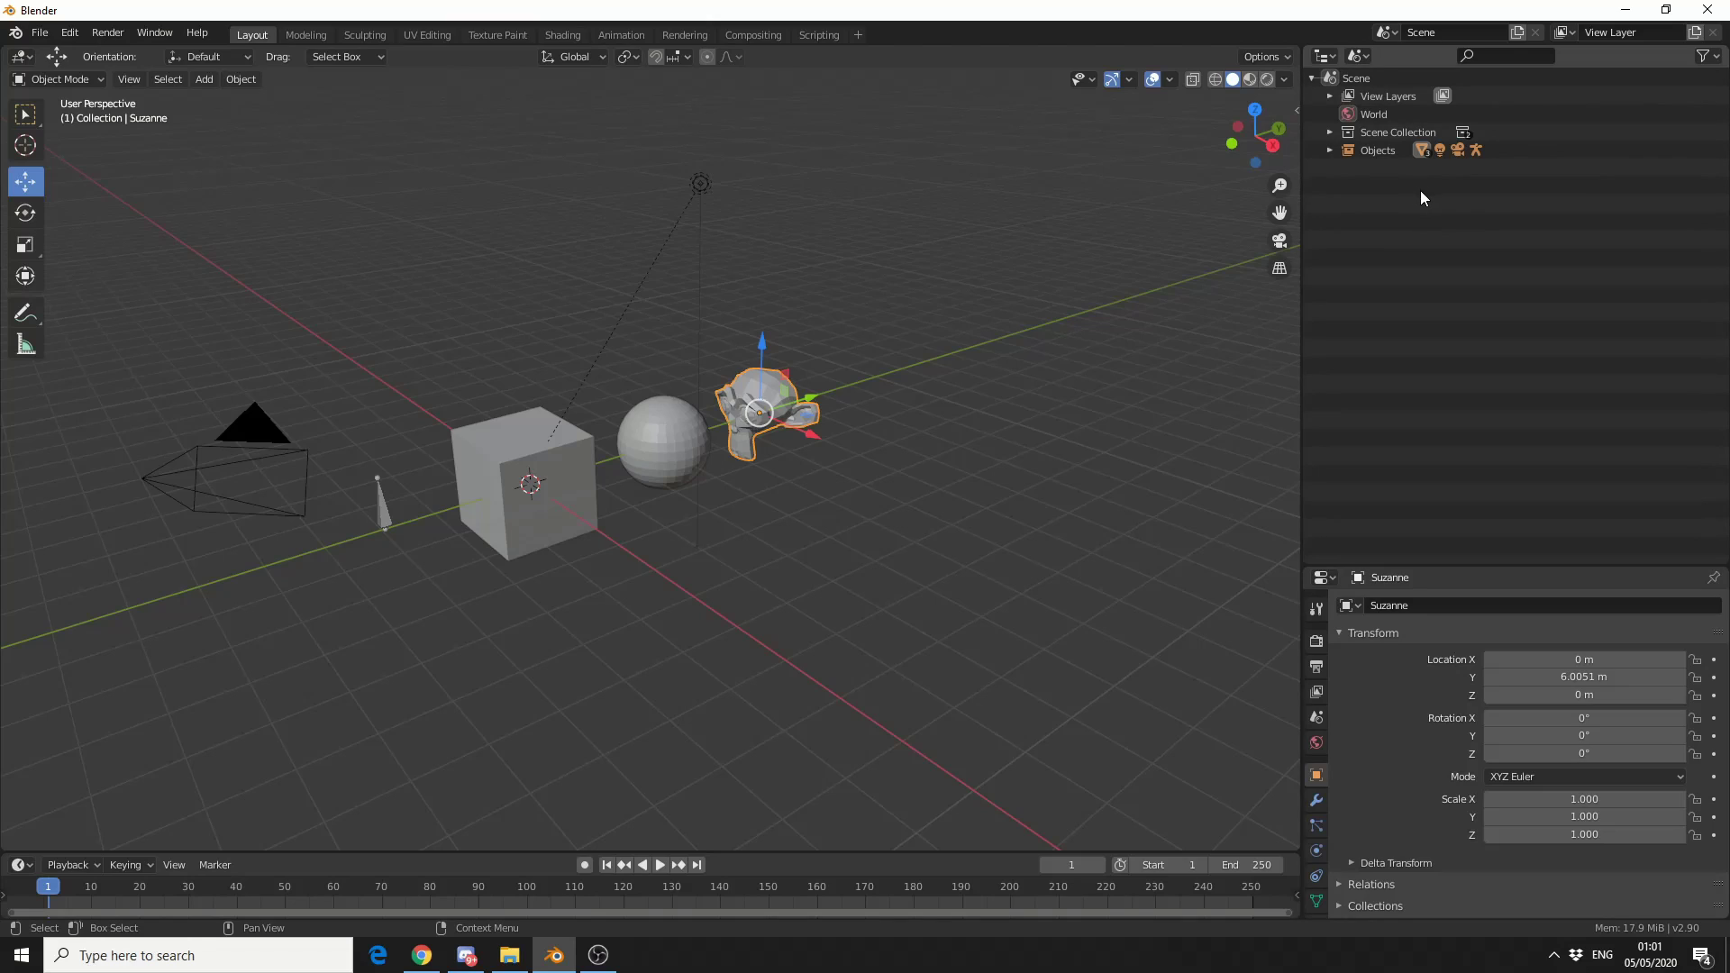
pyautogui.click(1328, 96)
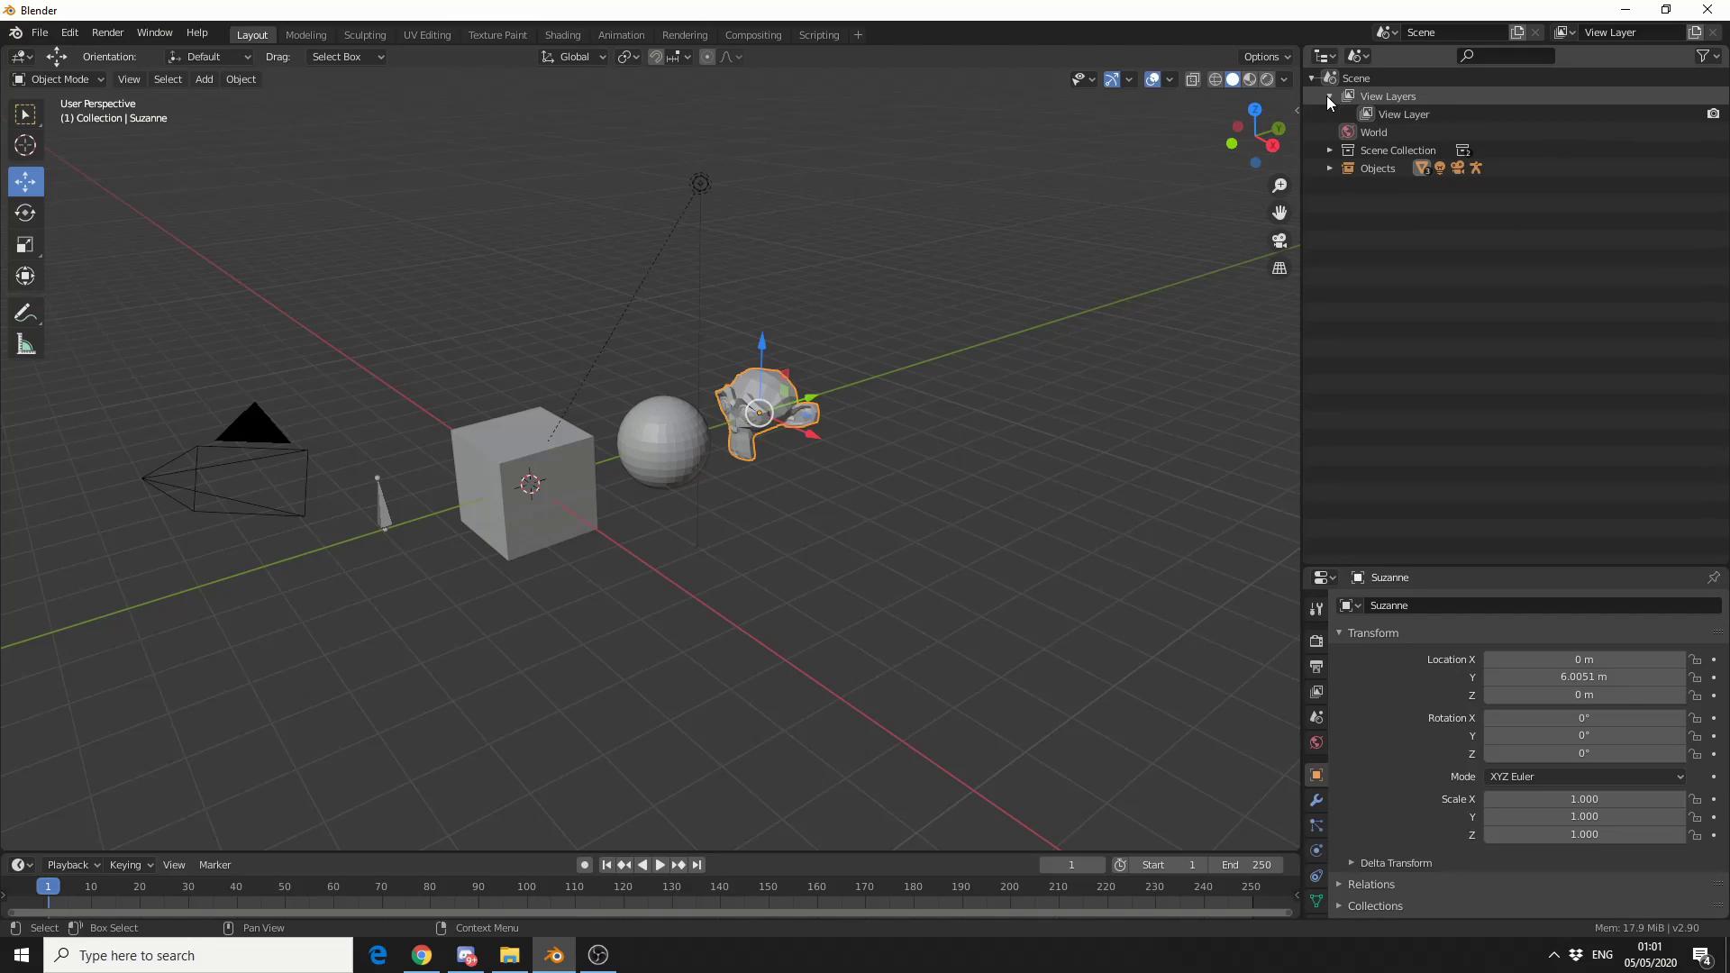
# Expand the Scene Collection and Objects entries in the Outliner, and switch its display mode to Blender File.
pyautogui.click(1330, 152)
pyautogui.click(1328, 203)
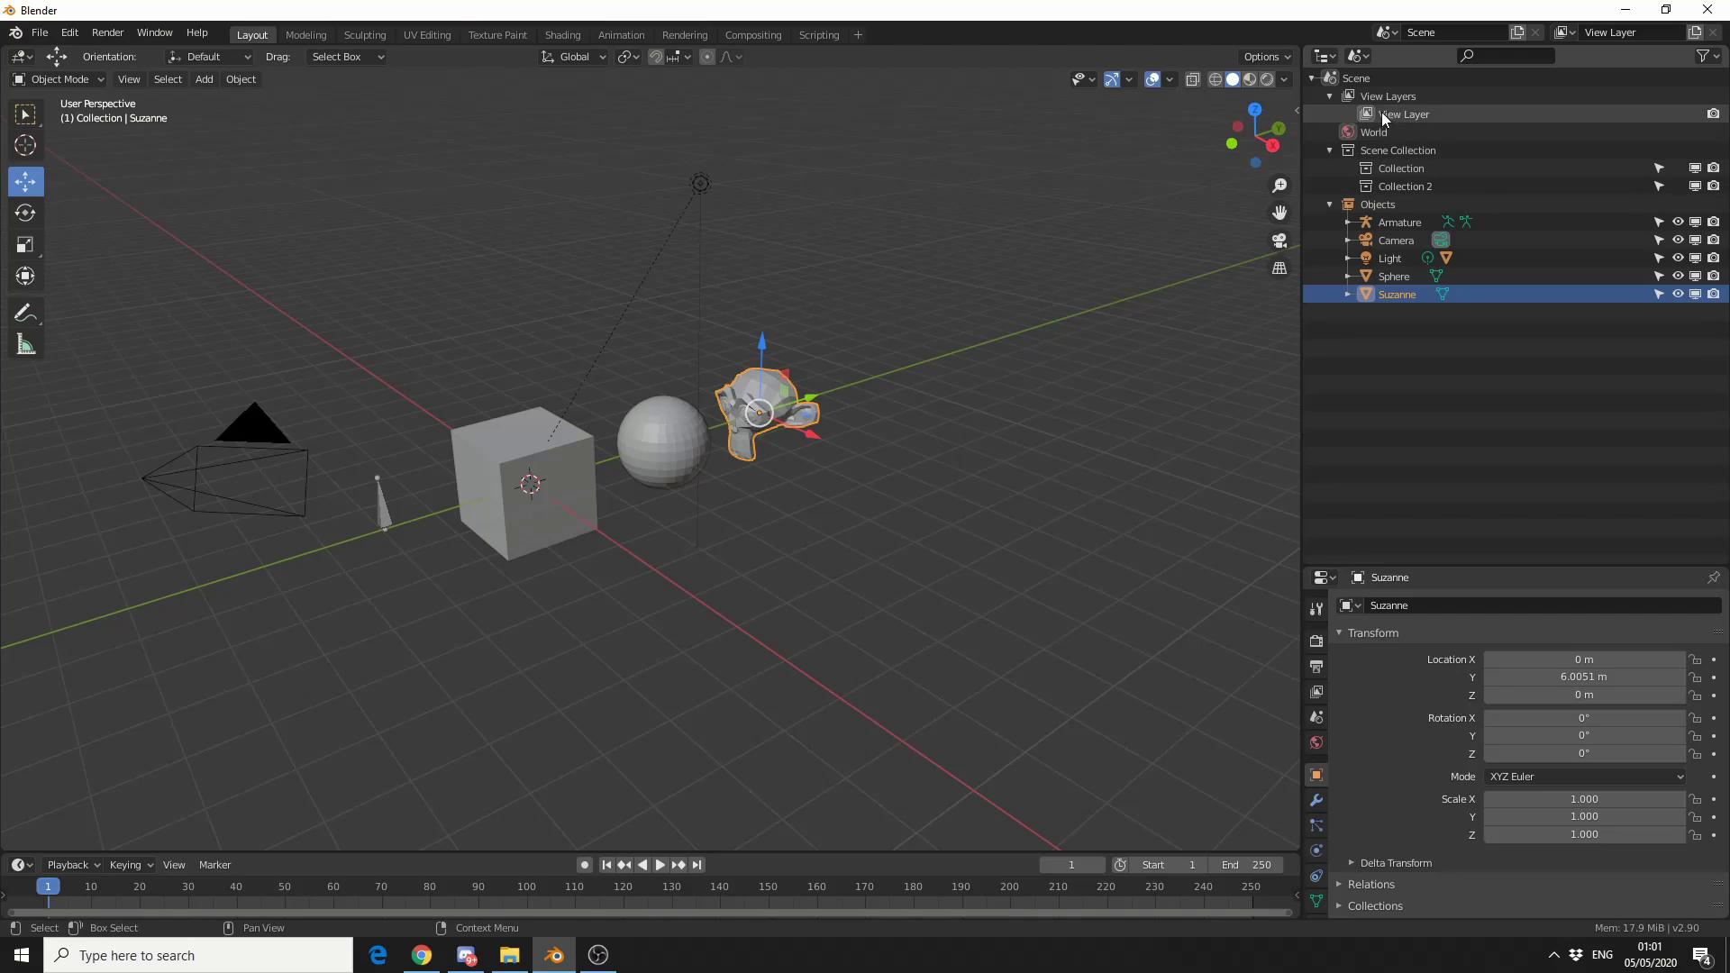
pyautogui.click(1361, 57)
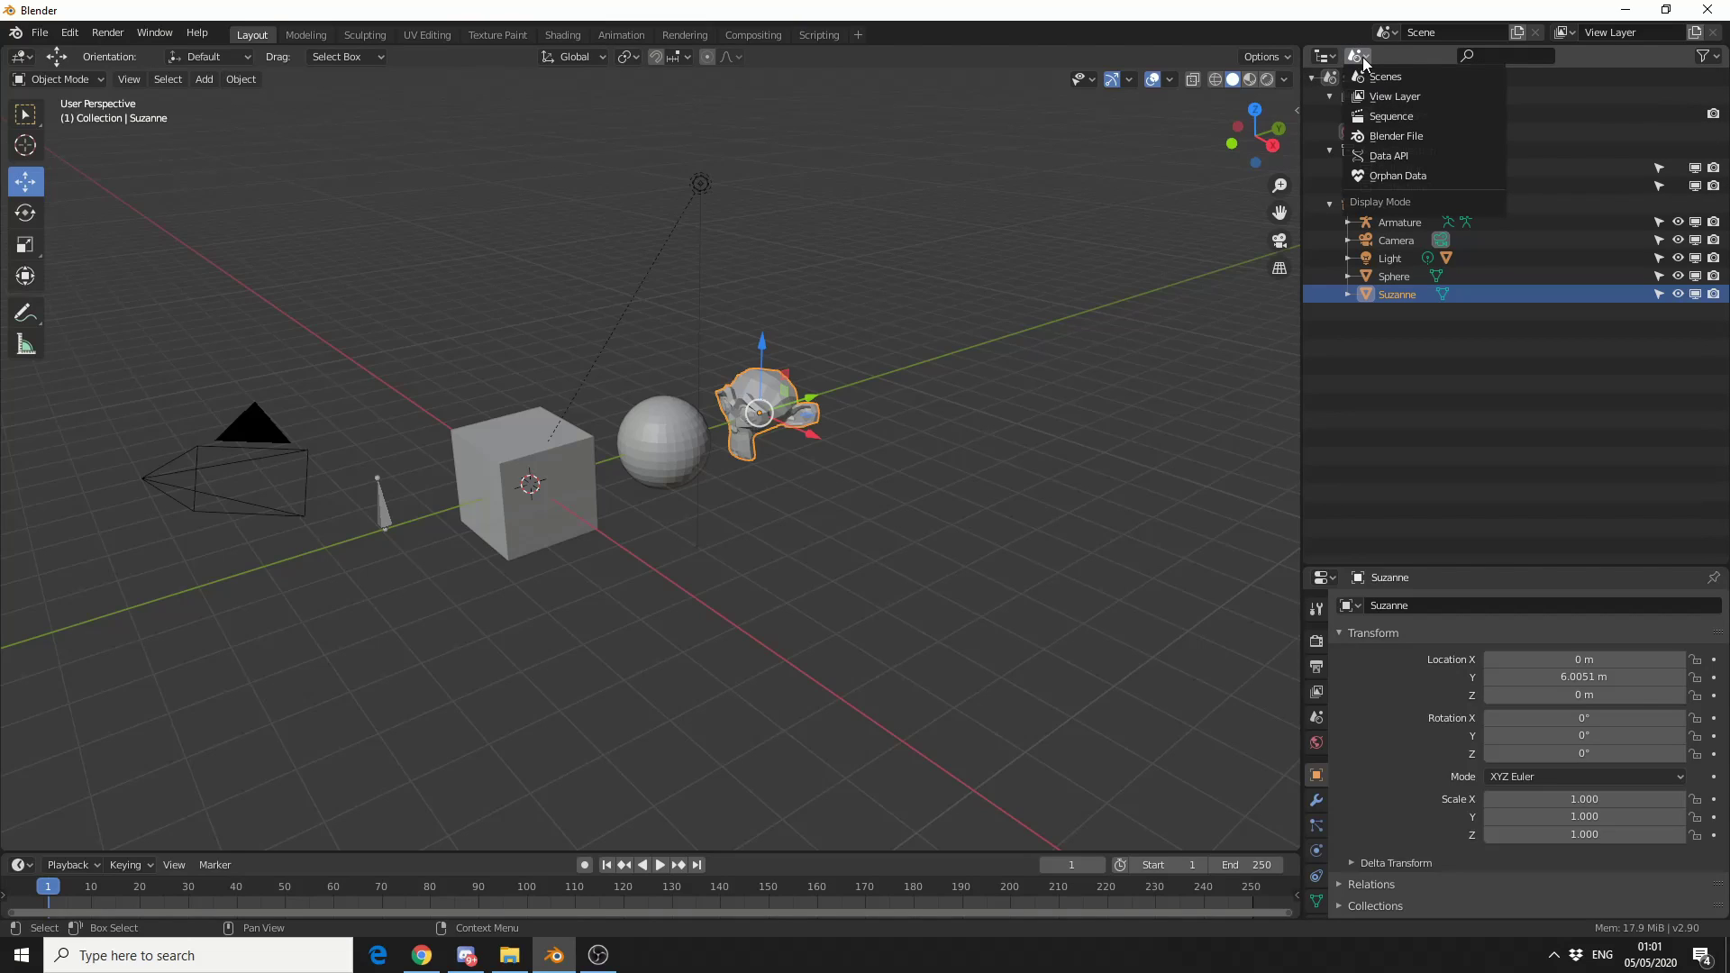
pyautogui.click(1388, 138)
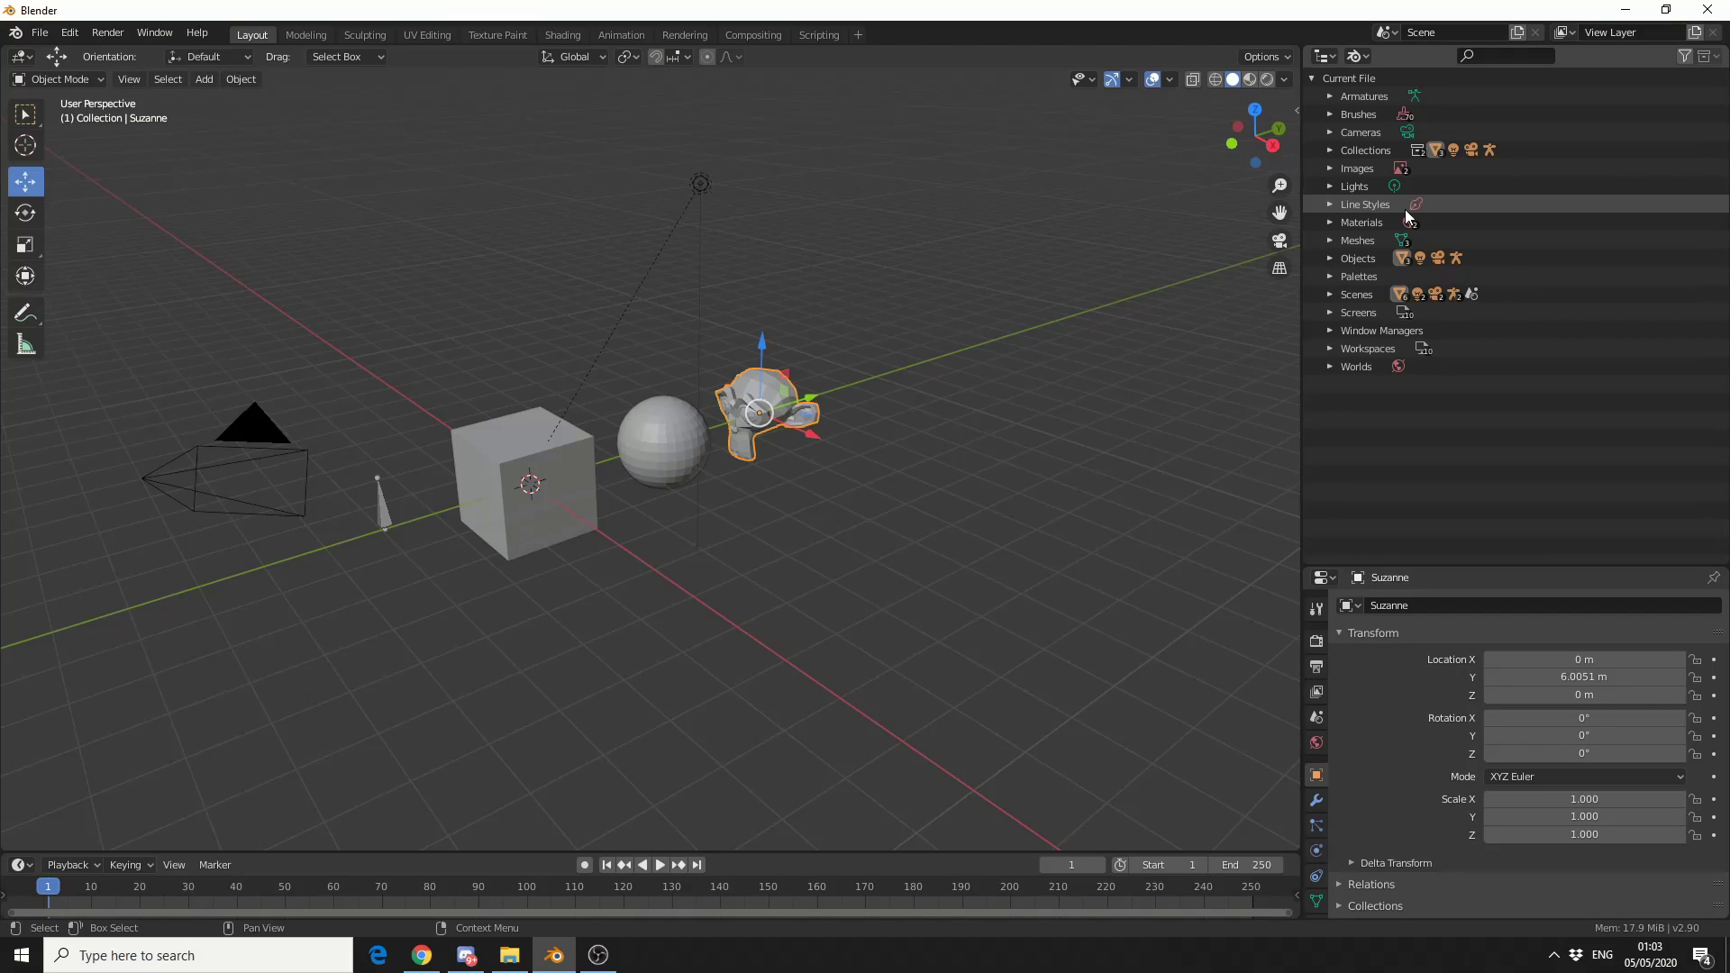
# View the Outliner in the Data API display mode and return it to the Scenes display mode.
pyautogui.click(1367, 56)
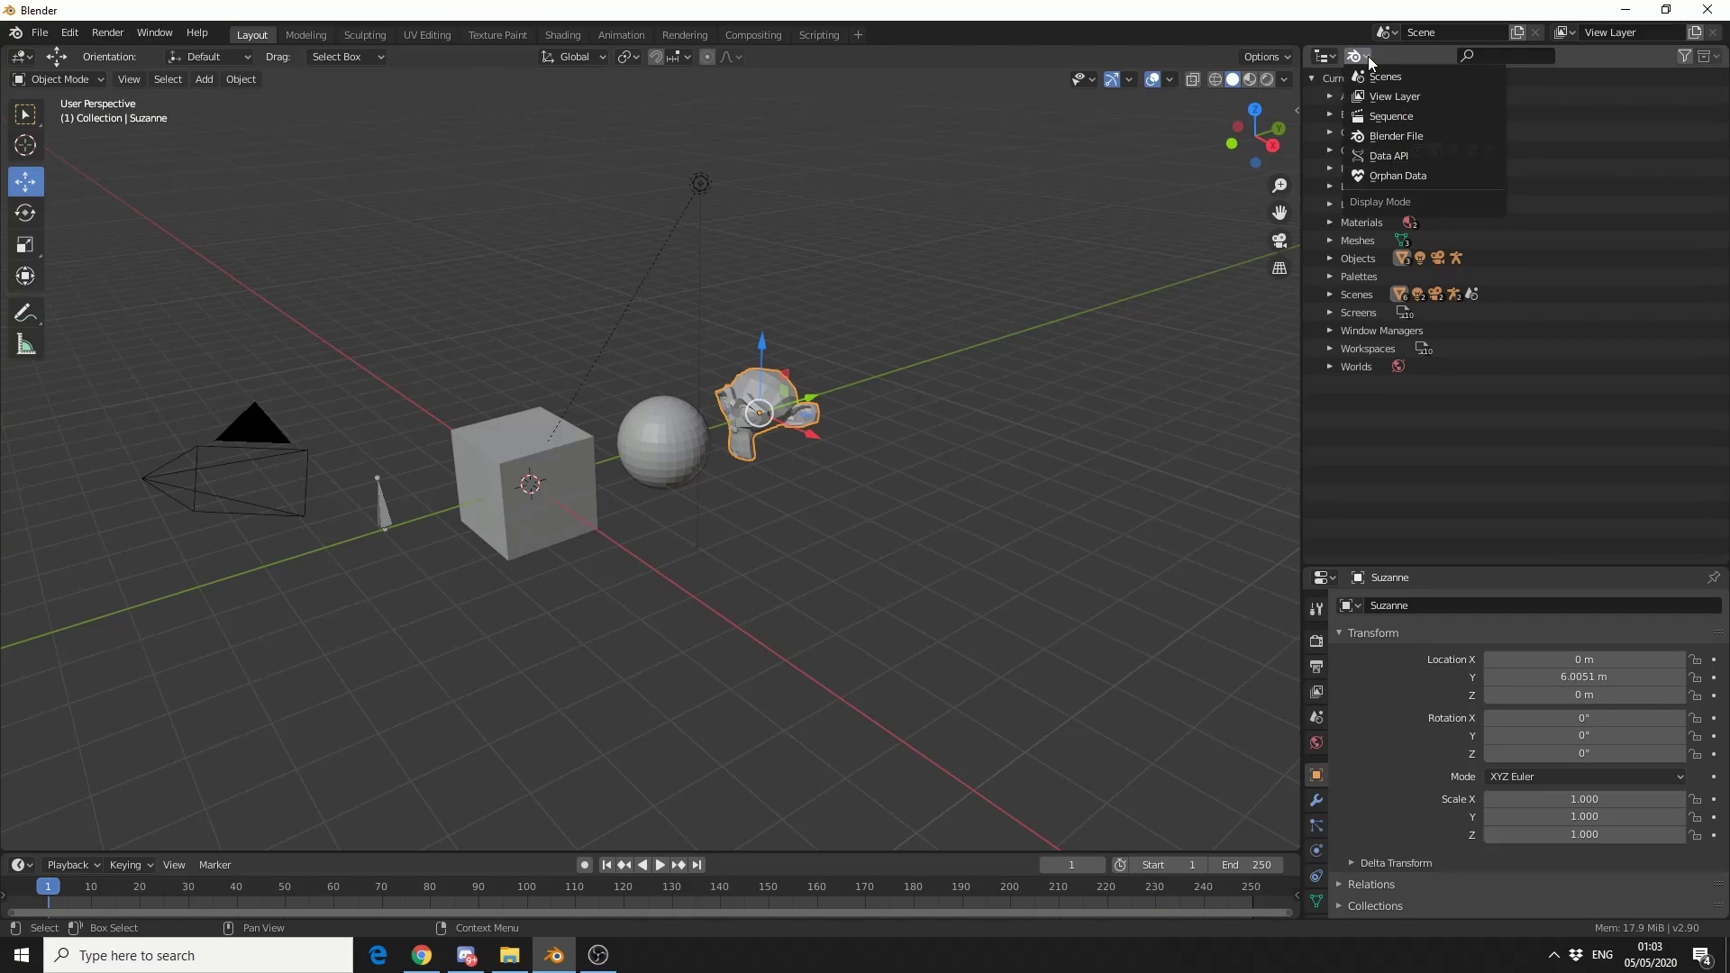
pyautogui.click(1400, 157)
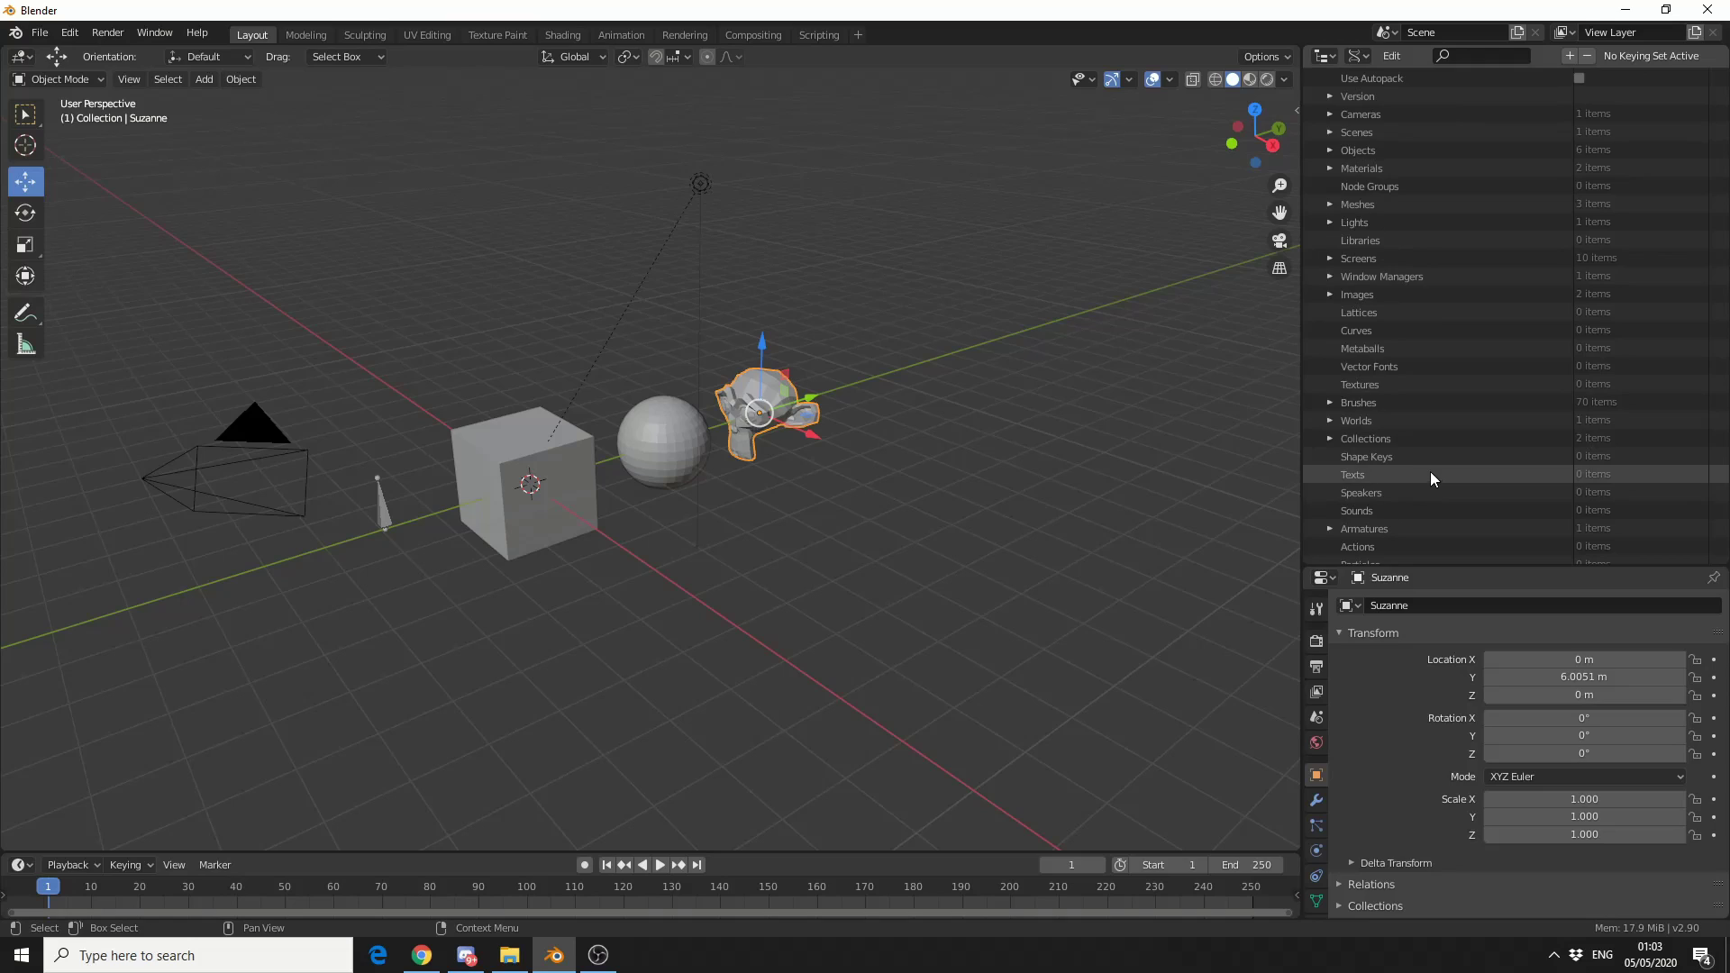
pyautogui.click(1358, 56)
pyautogui.click(1388, 96)
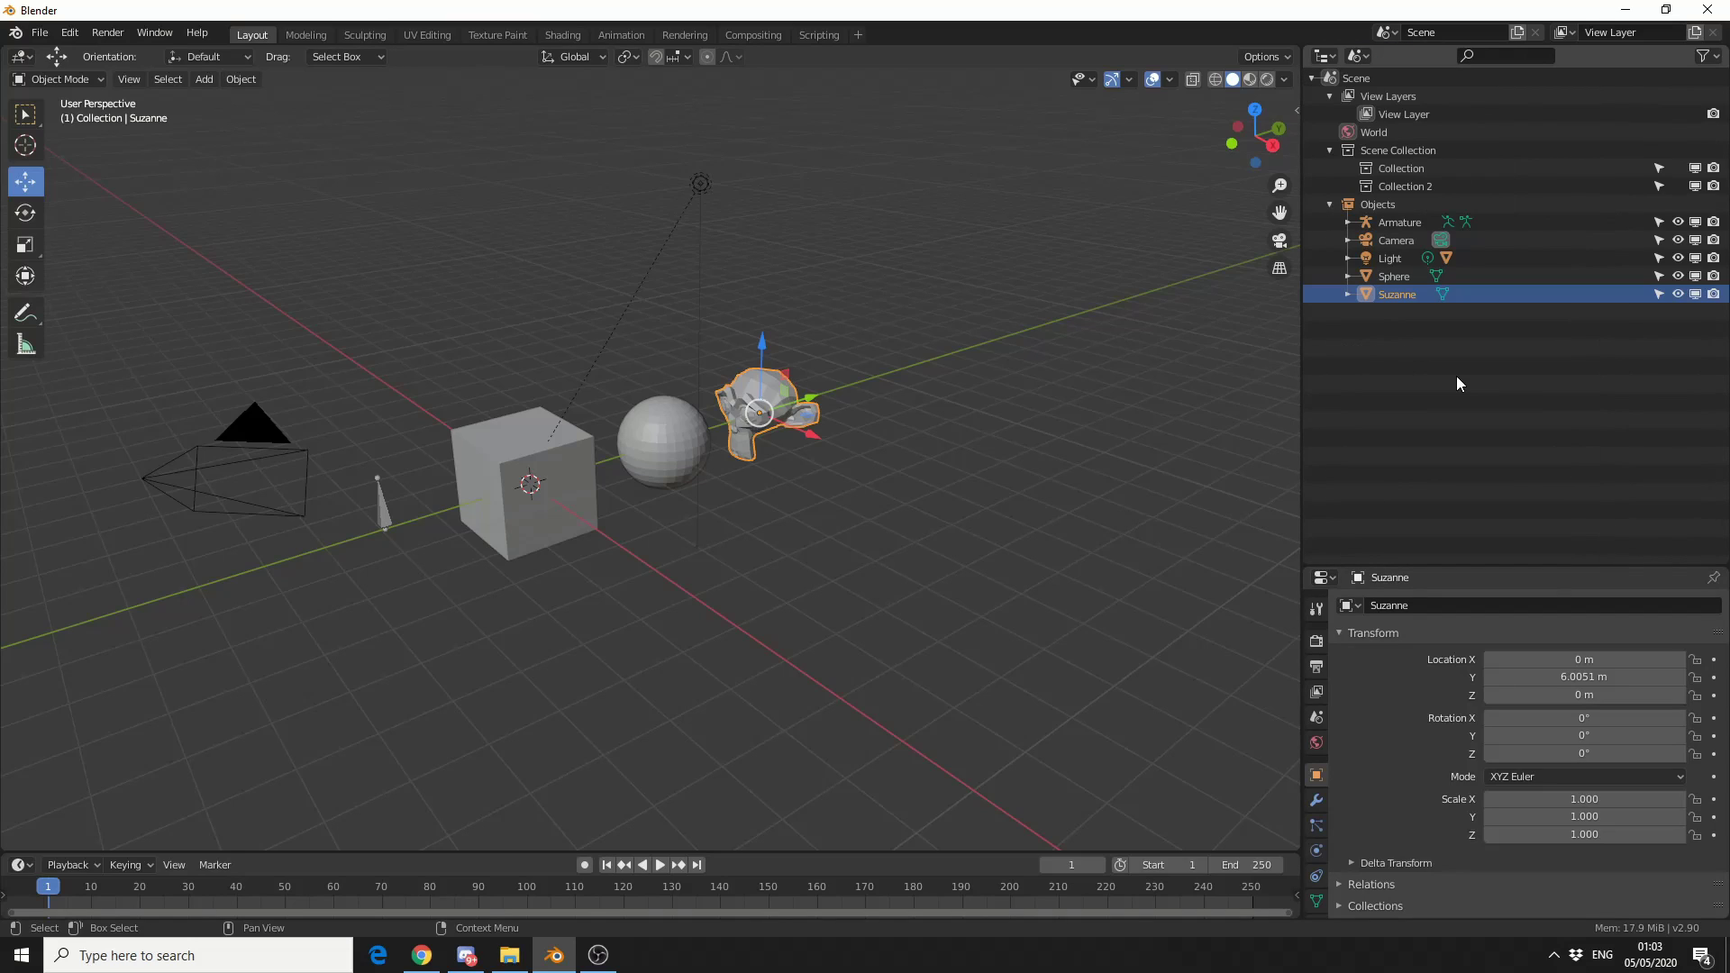